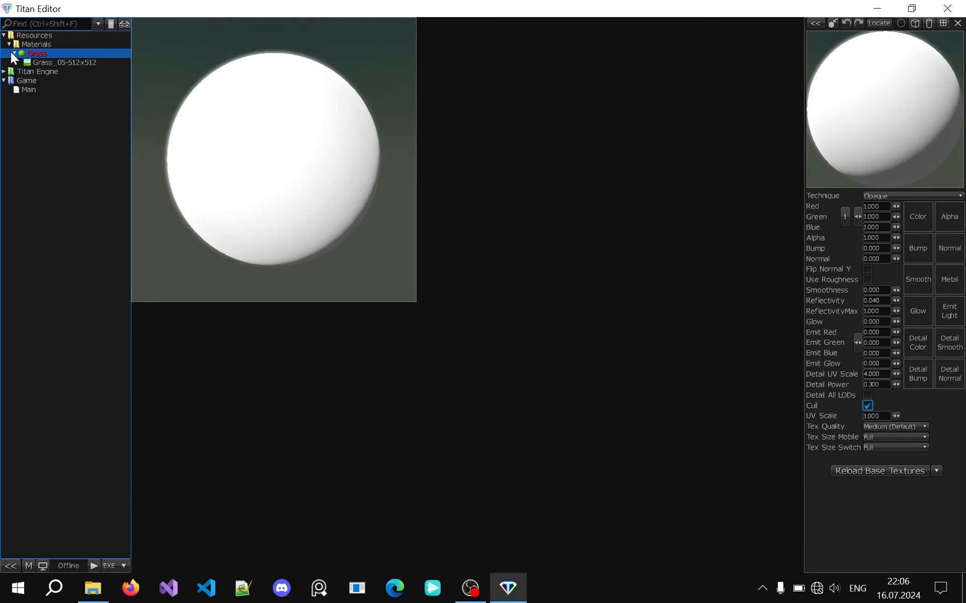
Open the Grass _05-512x512 texture in the Image Editor and review its available storage types
mouse_move(34, 64)
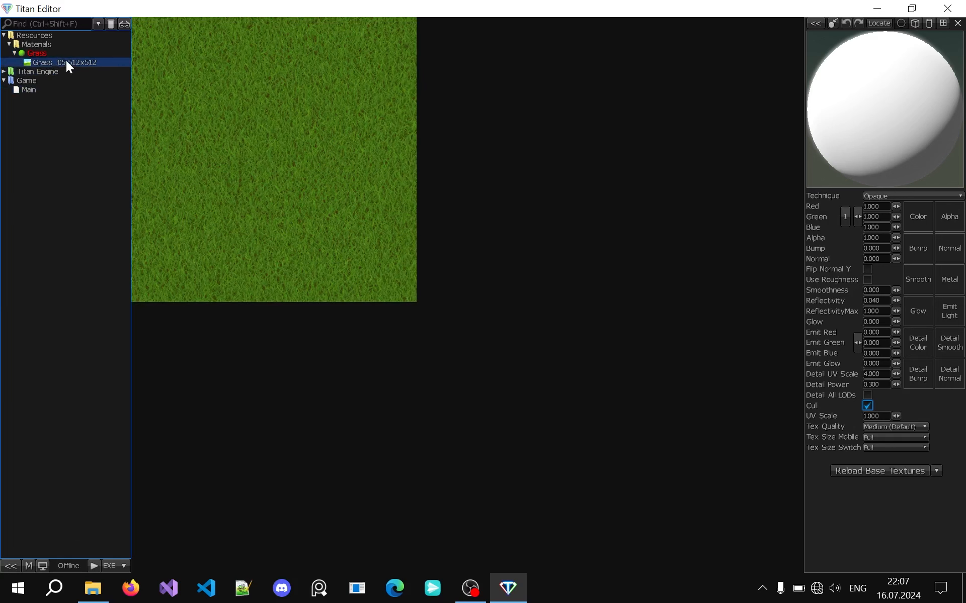
double_click(66, 63)
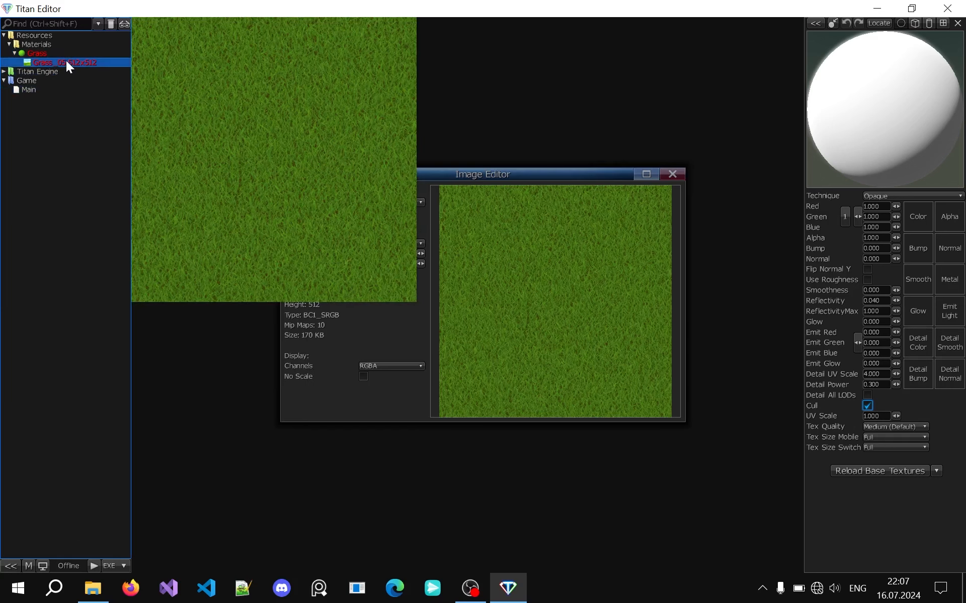
left_click_drag(483, 176, 463, 135)
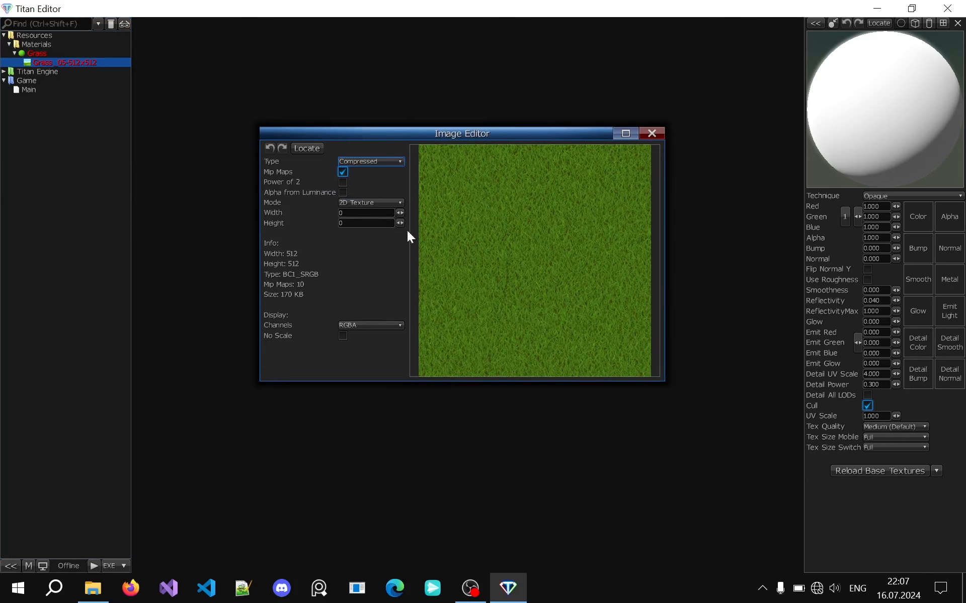
left_click(341, 171)
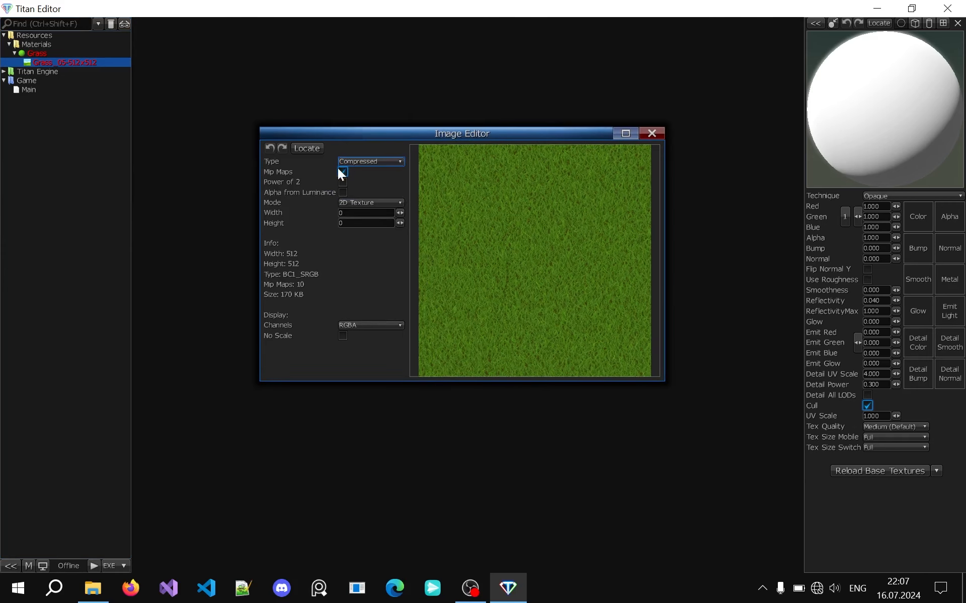
left_click(375, 154)
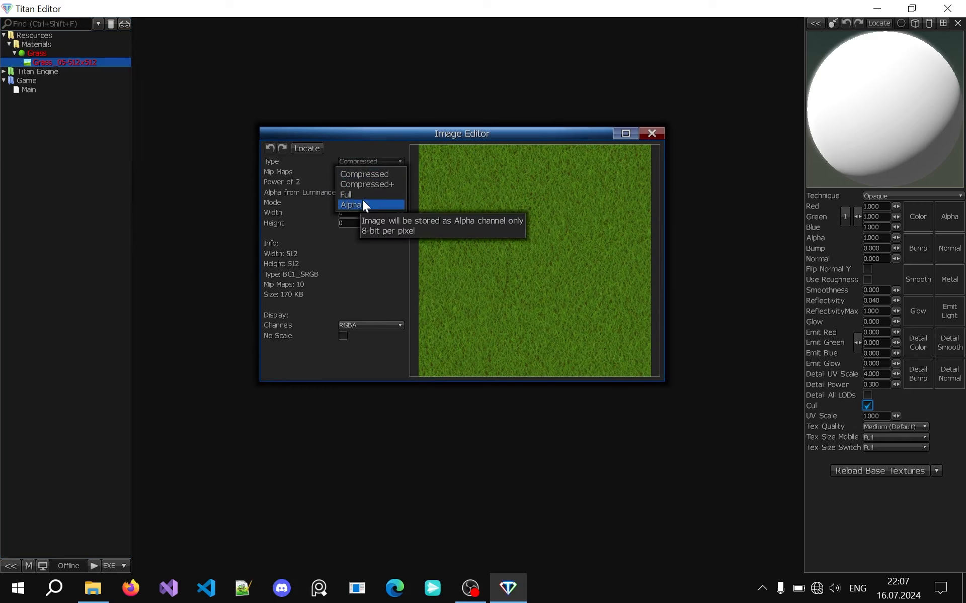
left_click(368, 163)
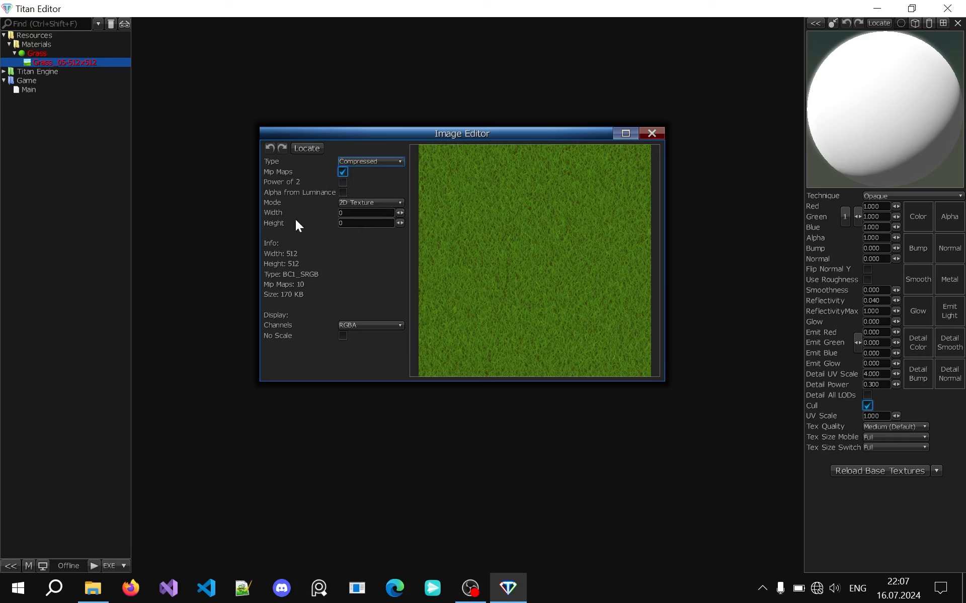
Try the Cube Texture mode with the source display off, return the mode to 2D Texture and close the Image Editor
left_click(353, 203)
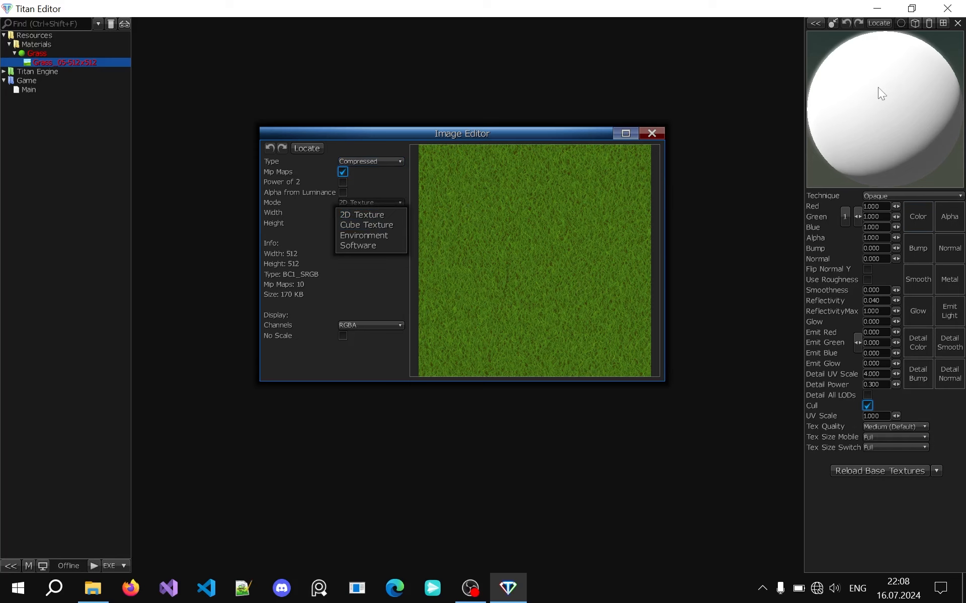
left_click(376, 224)
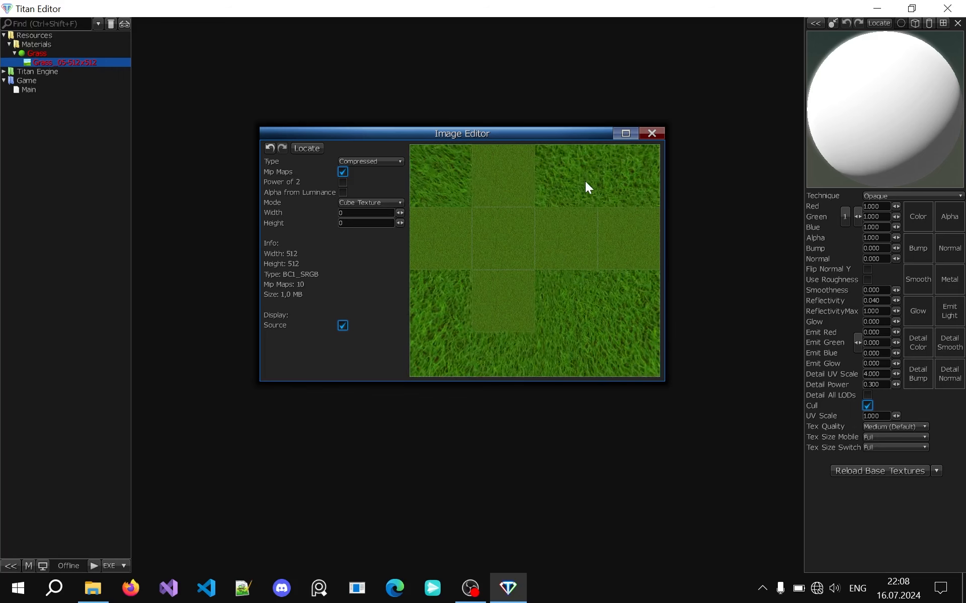
left_click(342, 326)
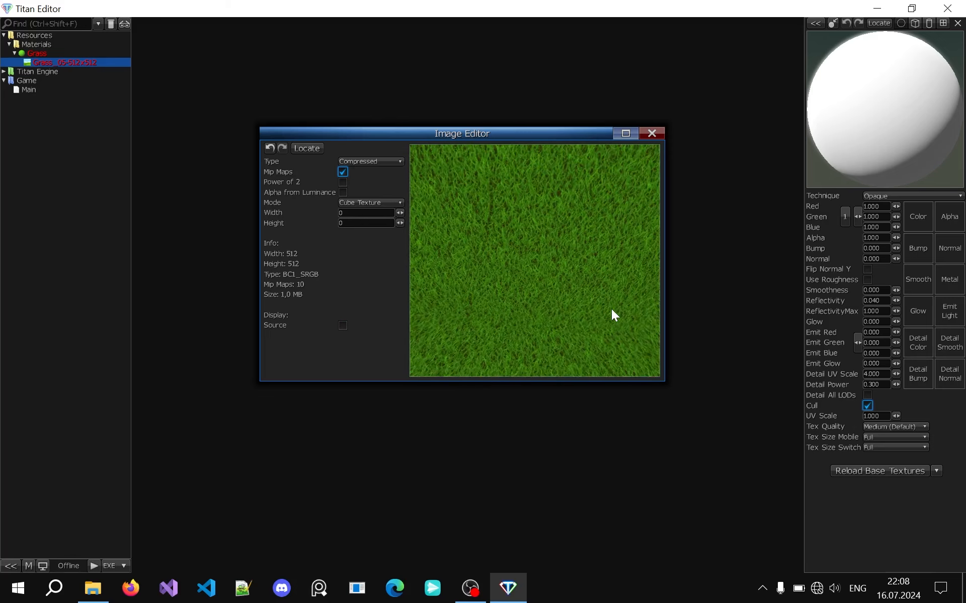
left_click(371, 202)
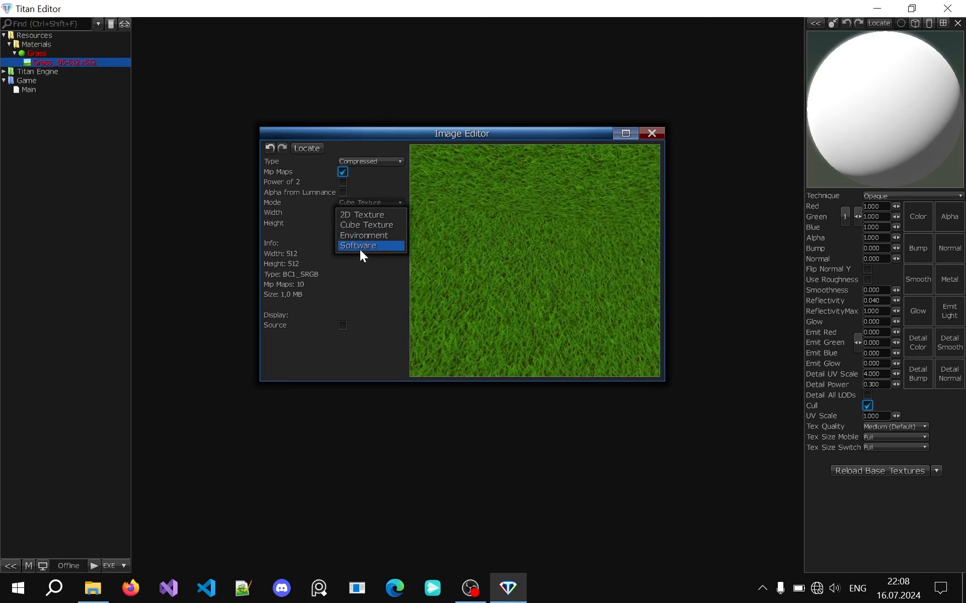
left_click(359, 200)
left_click(367, 198)
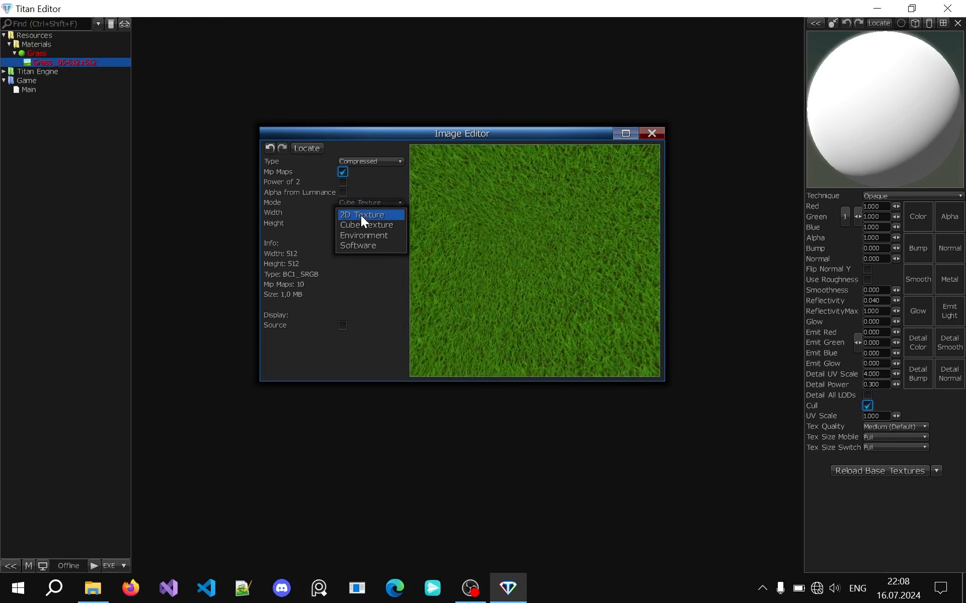
left_click(361, 213)
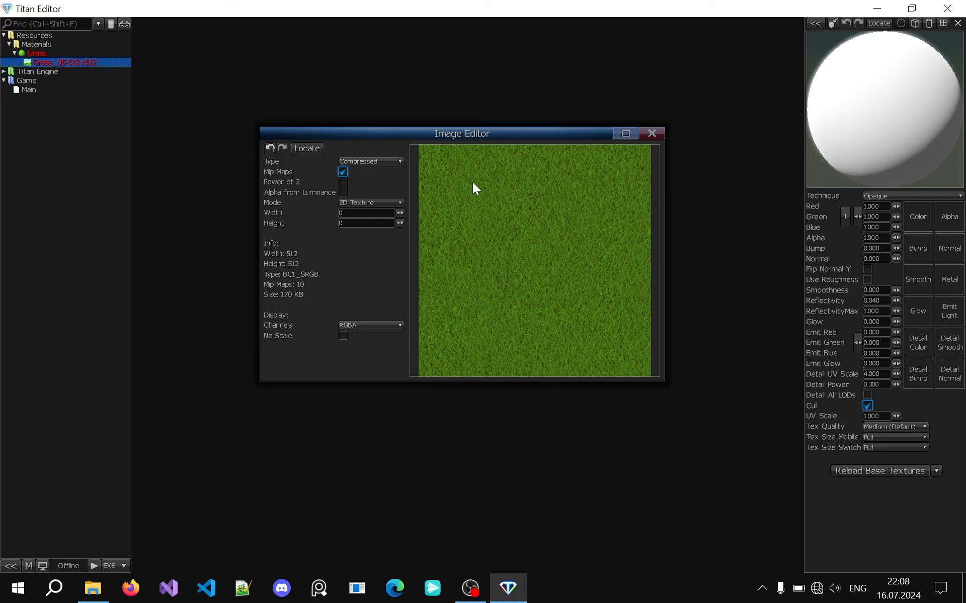
key("Escape")
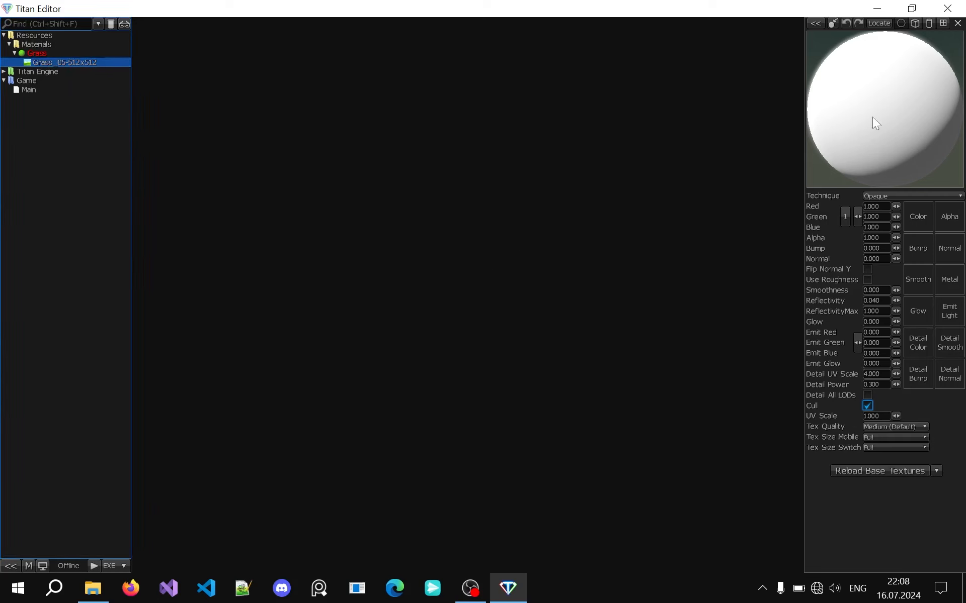
Assign the Grass _05-512x512 texture to the Grass material's Color slot and enlarge the material preview
left_click_drag(61, 63, 911, 224)
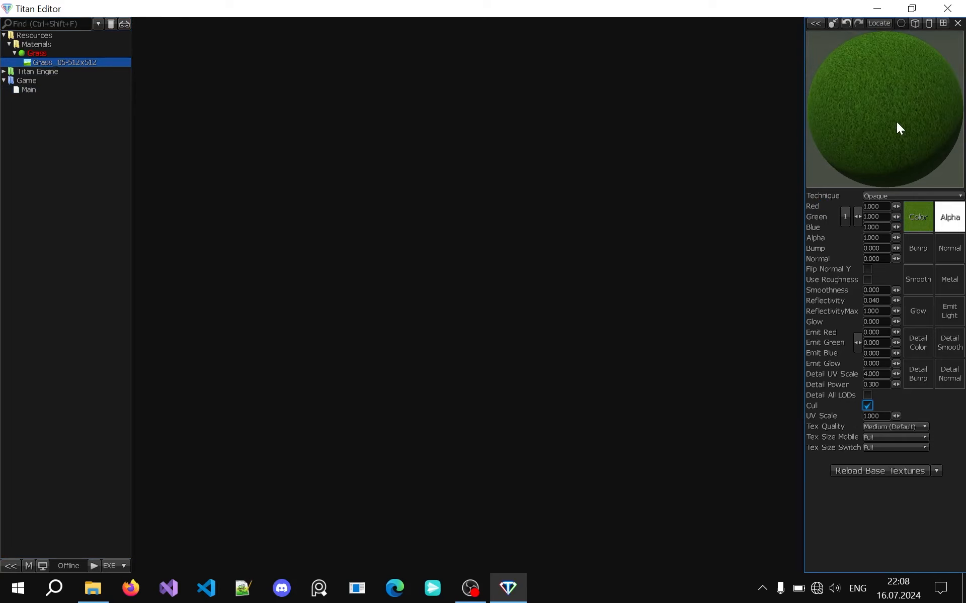
left_click_drag(877, 101, 848, 159)
double_click(870, 108)
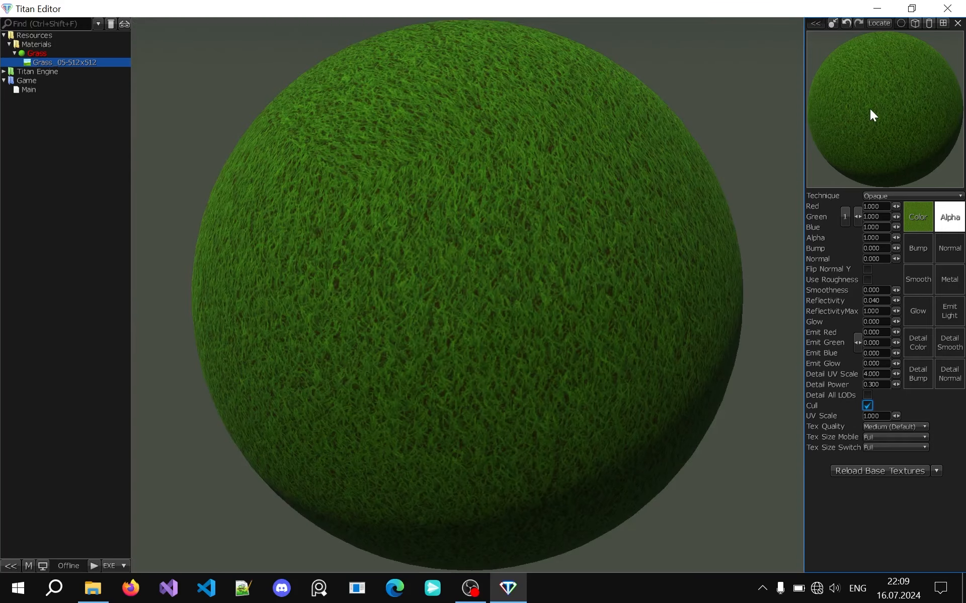
Inspect the Grass material on the sphere, cube, cylinder and plane preview shapes, returning to the sphere
scroll(538, 259, "down", 3)
left_click_drag(481, 280, 482, 279)
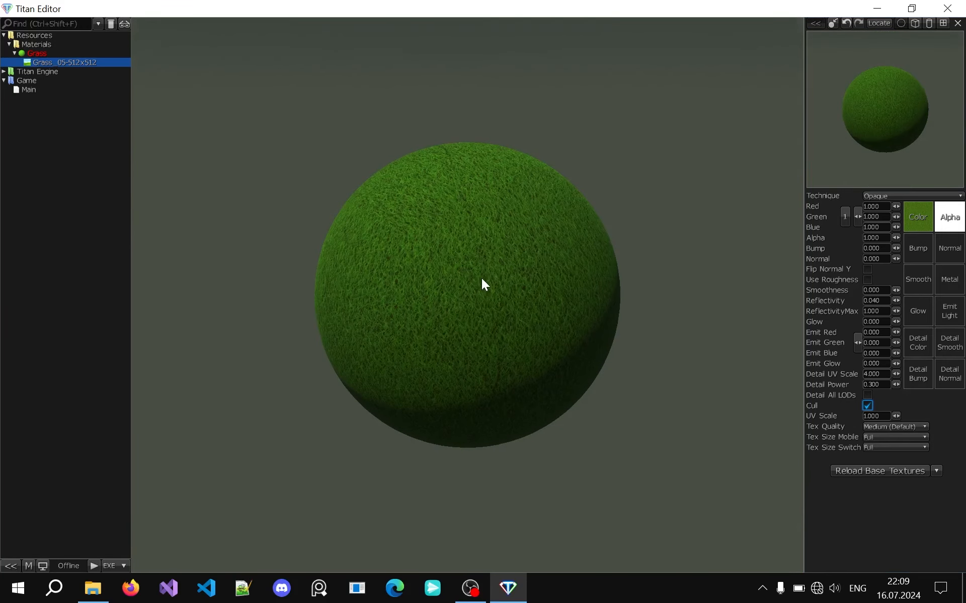
scroll(484, 280, "up", 3)
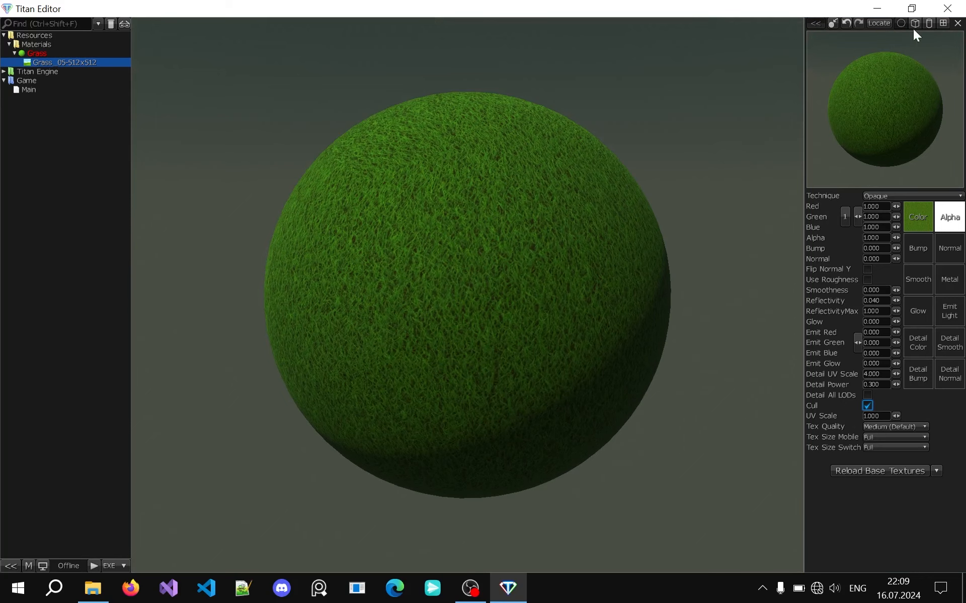
left_click_drag(513, 196, 513, 196)
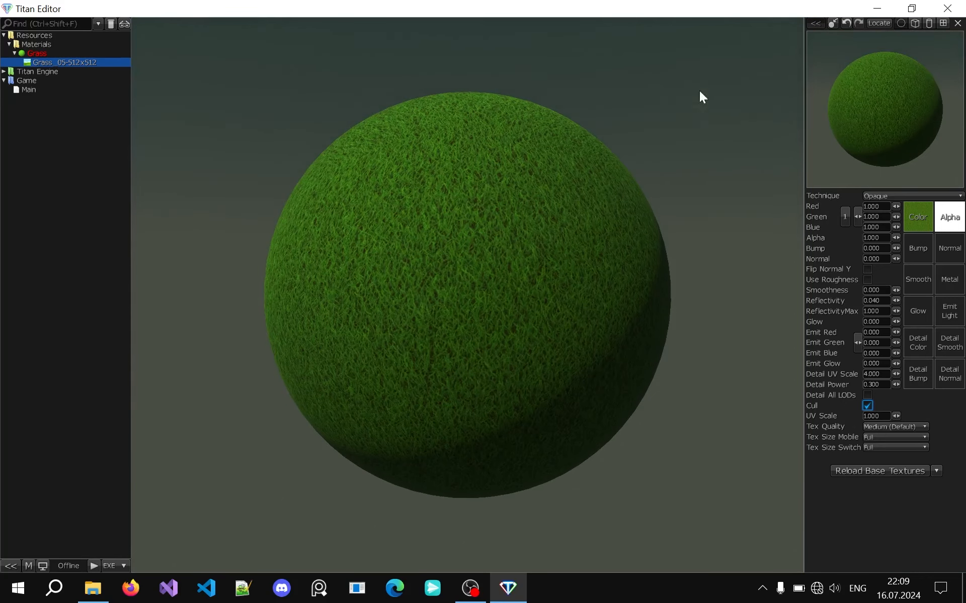
left_click(914, 24)
left_click_drag(772, 144, 692, 131)
left_click(925, 23)
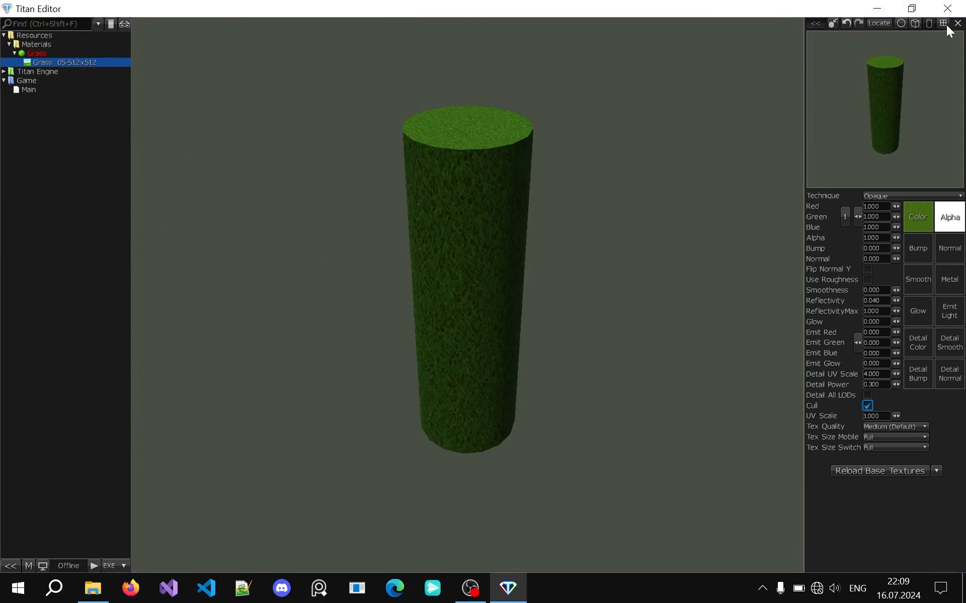
left_click(942, 23)
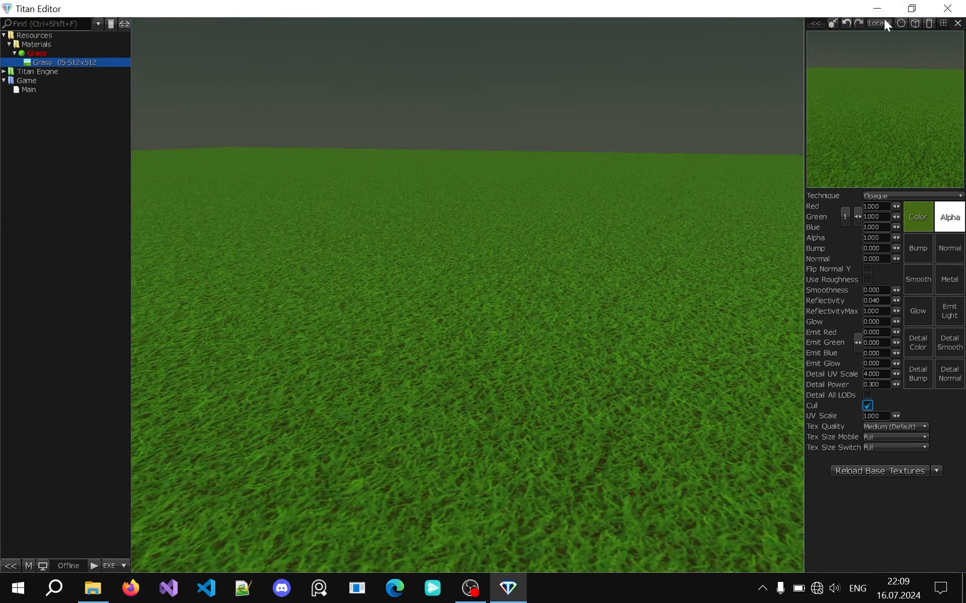
left_click(901, 23)
Switch to File Explorer to look over the texture files in the tut 3 folder, and return to Titan Editor
key("alt+Tab")
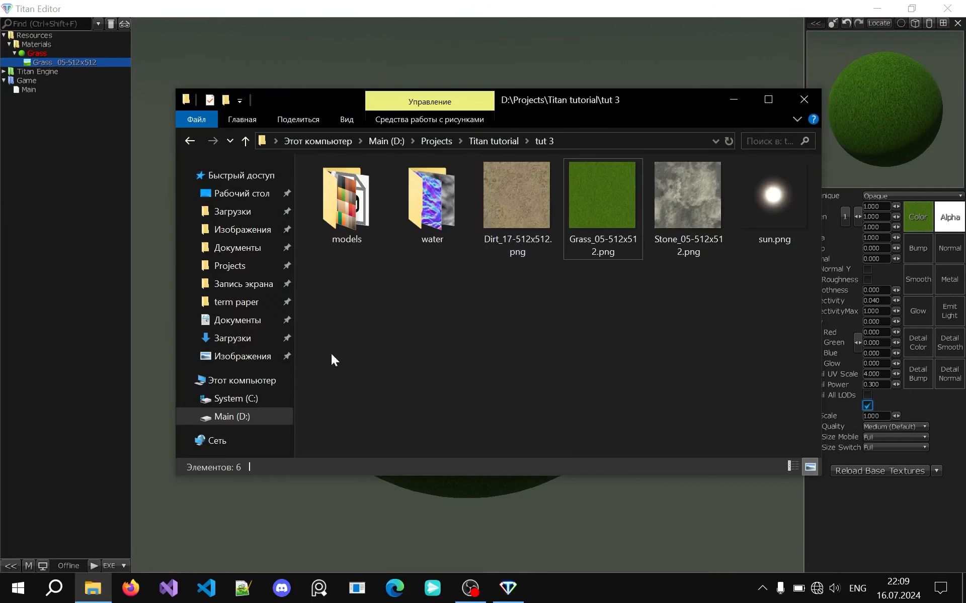
left_click_drag(541, 108, 506, 90)
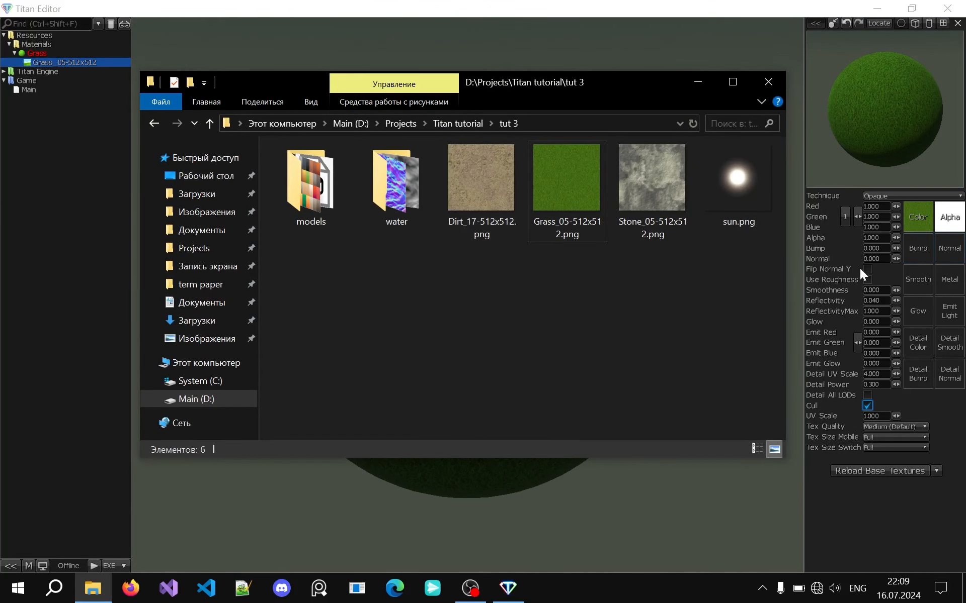
left_click(602, 46)
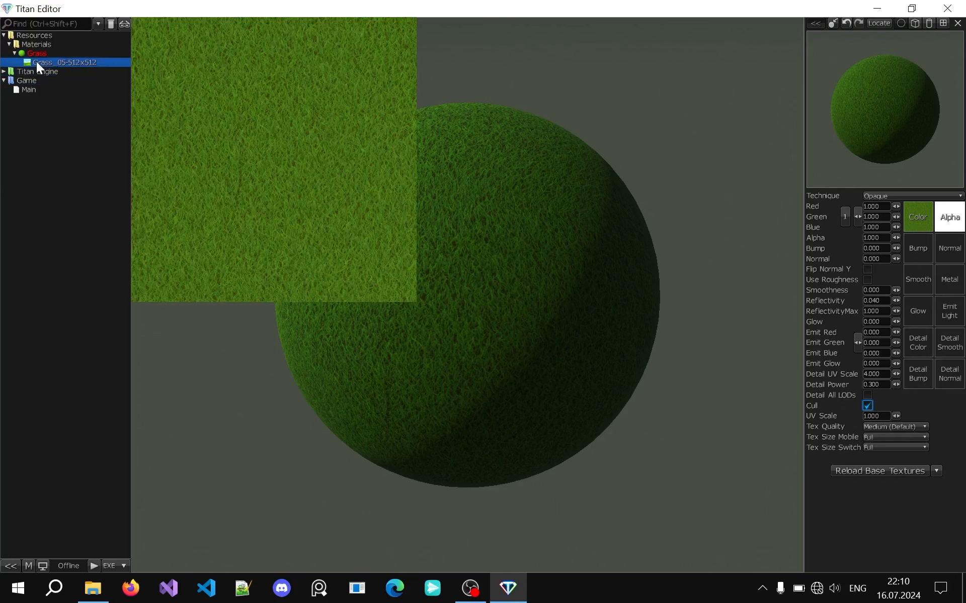
Assign the Grass _05-512x512 texture to the Bump slot and set Bump to 0.160 and Normal to 1.128
left_click_drag(357, 79, 915, 255)
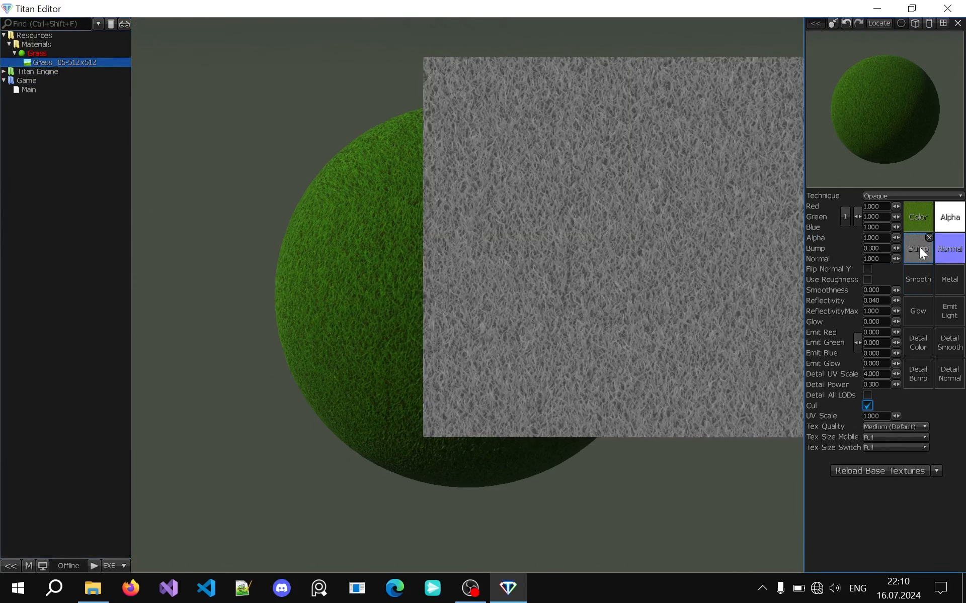
mouse_move(955, 245)
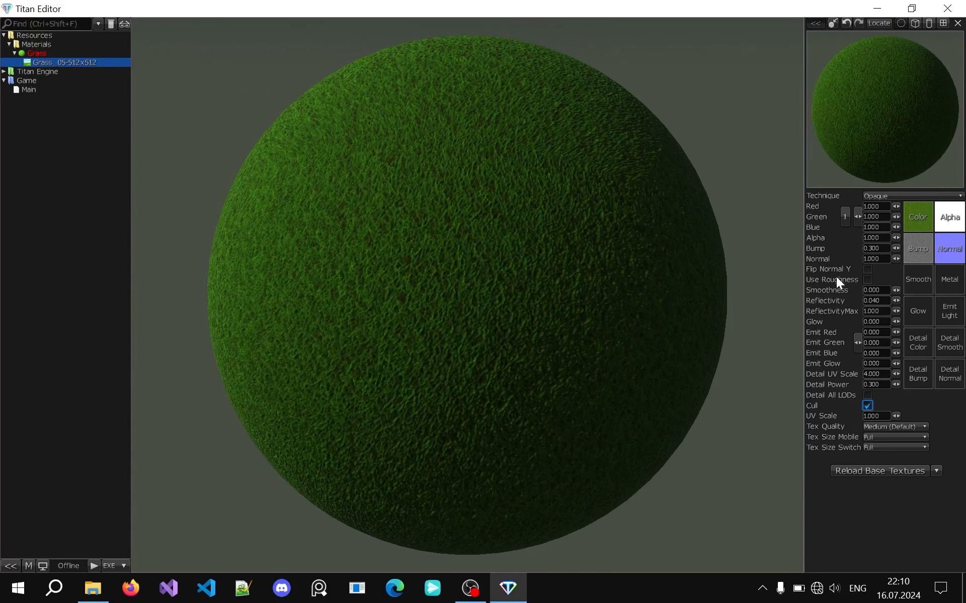
left_click_drag(895, 246, 894, 246)
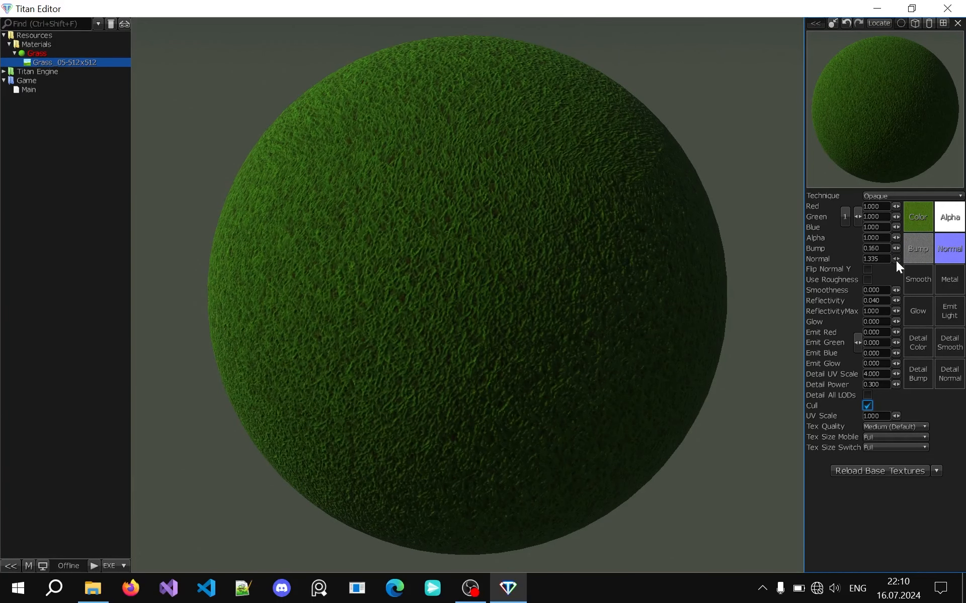
left_click_drag(895, 260, 895, 260)
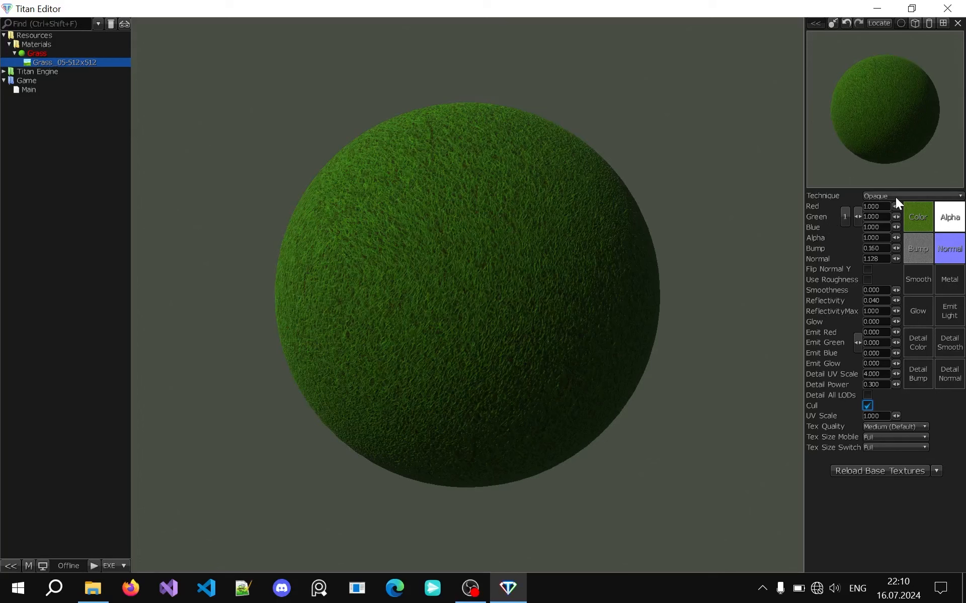
Try the Fur and Clear Coat techniques on the Grass material, and return it to Opaque
left_click(897, 197)
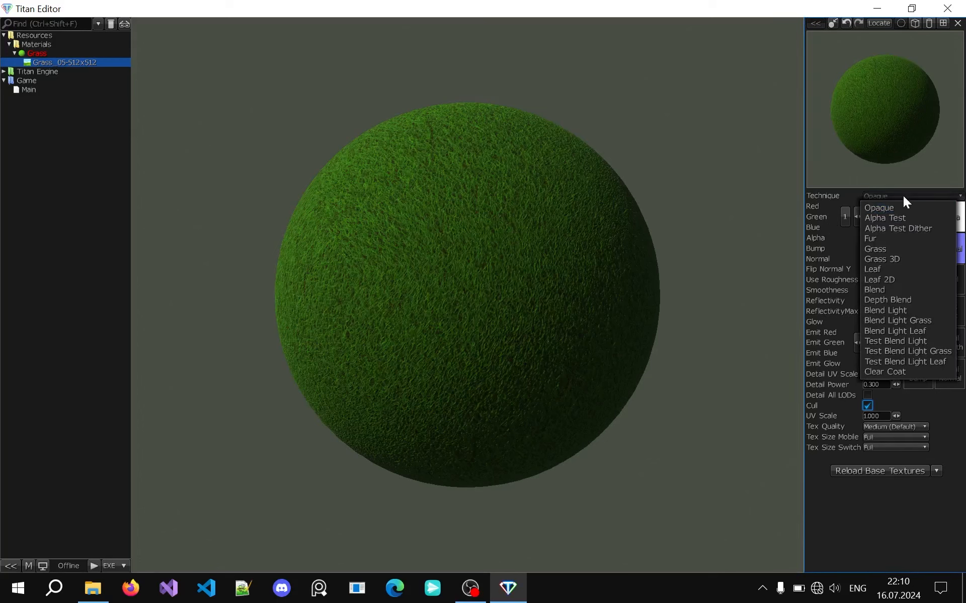
left_click(903, 195)
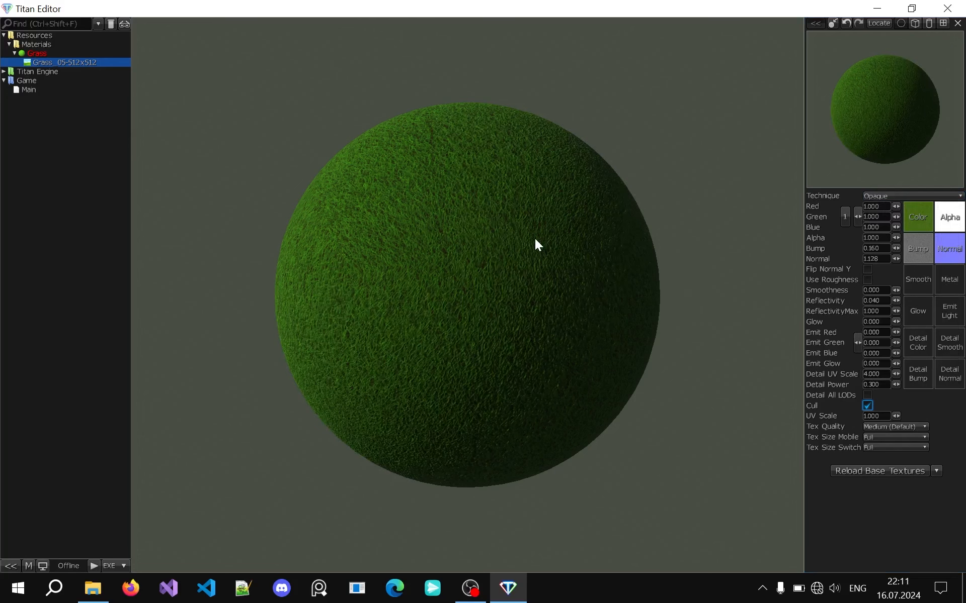
left_click(868, 196)
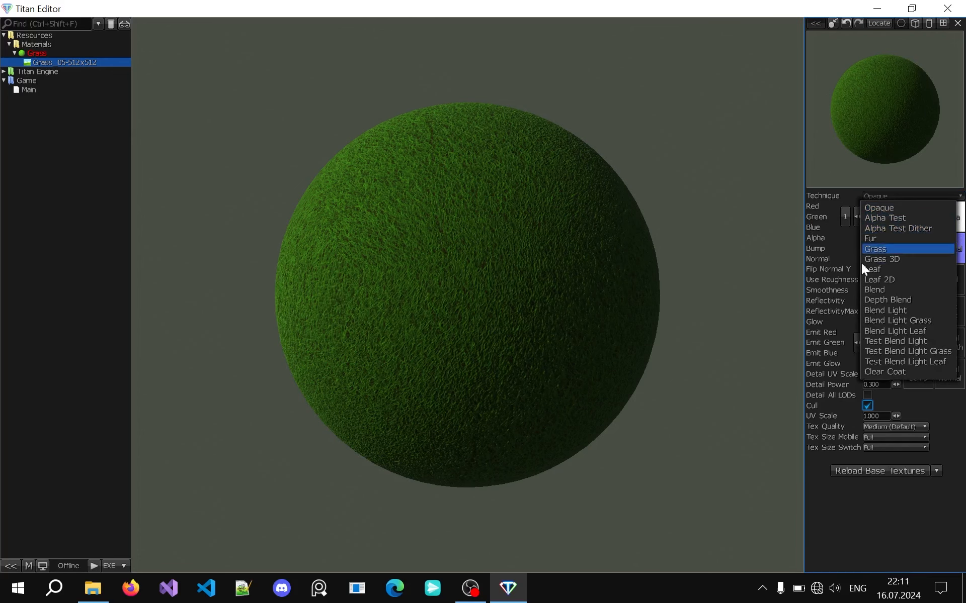
left_click(888, 239)
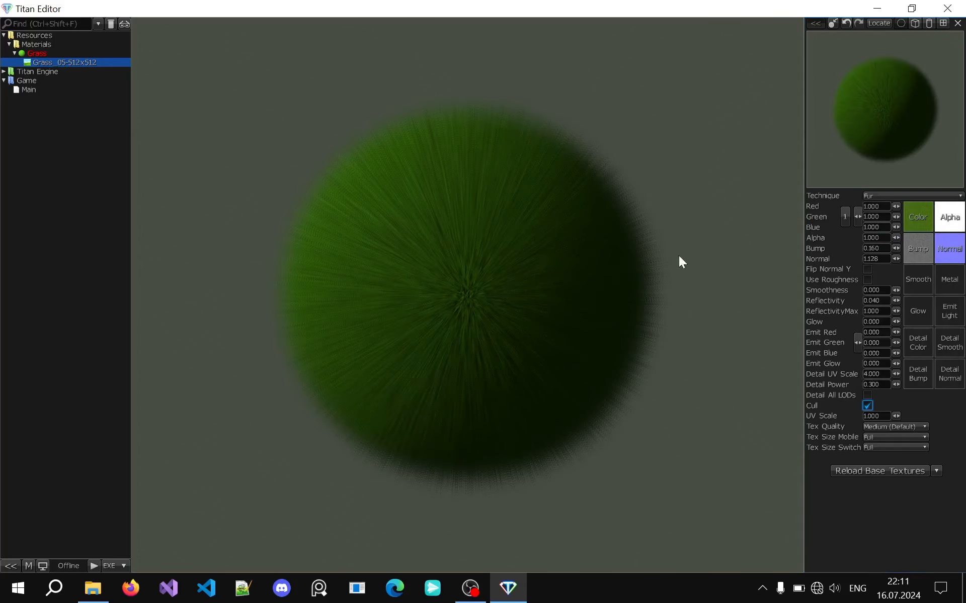
left_click(900, 196)
left_click(900, 370)
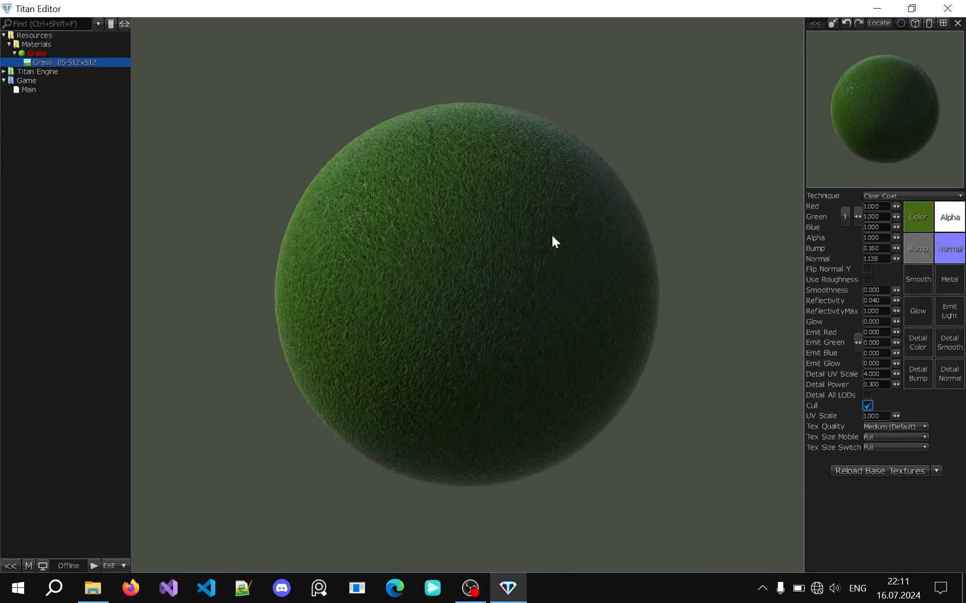
left_click(873, 196)
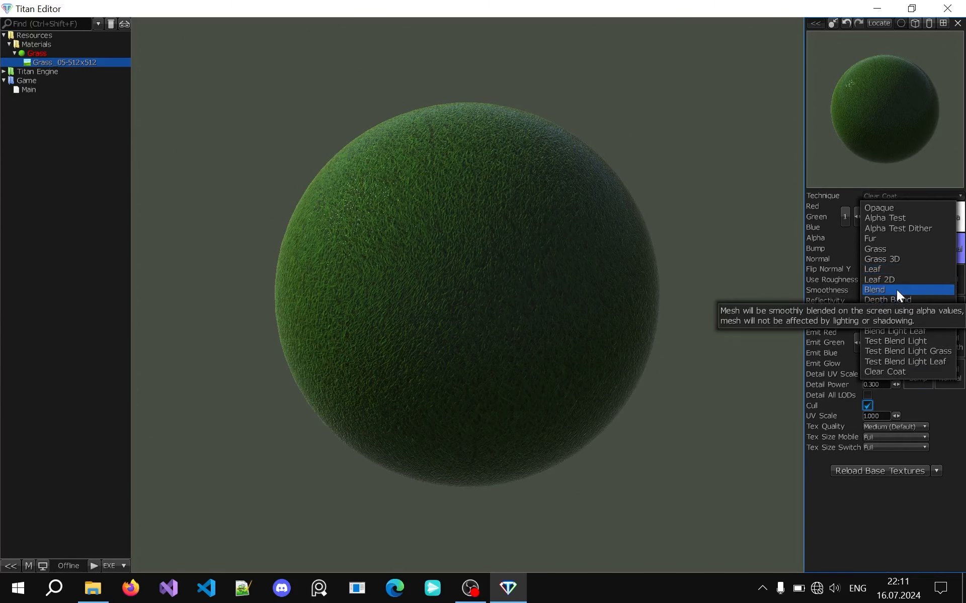
left_click(868, 207)
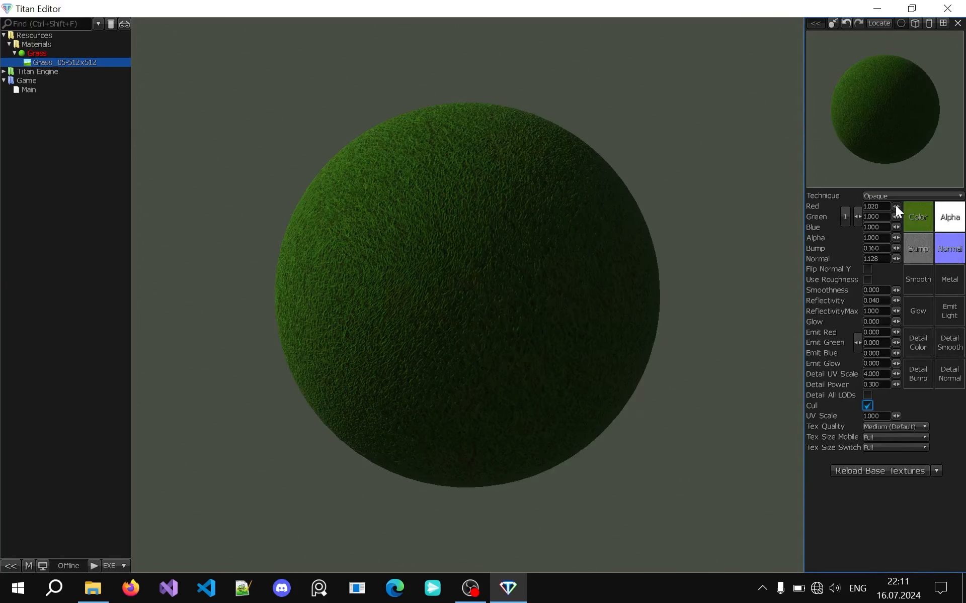
Try tinting the material with Red 1.218 and Green 1.298, and reset its color values to 1
left_click_drag(896, 216, 895, 217)
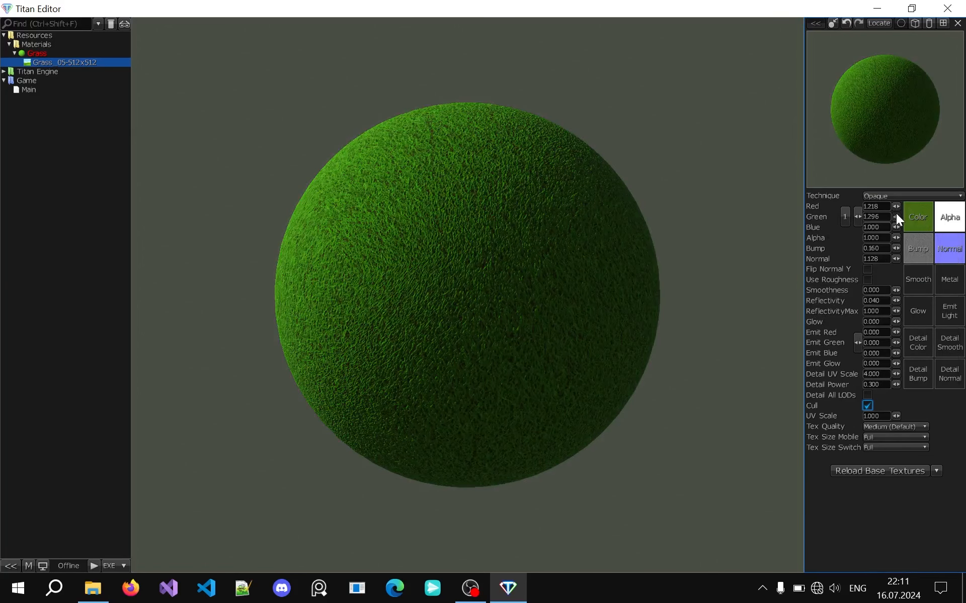
left_click(845, 217)
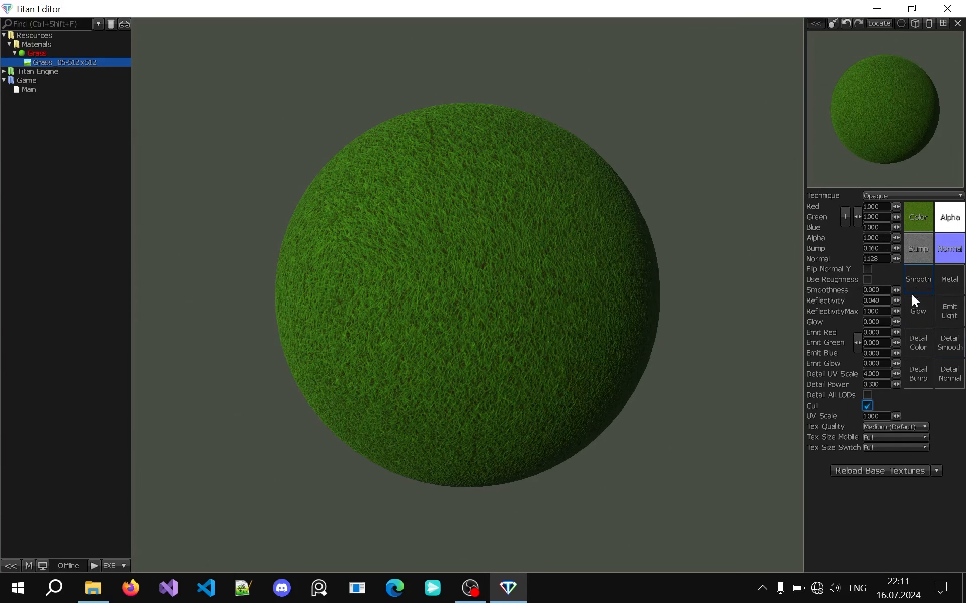
Try toggling Use Roughness and adjusting the Grass material's glow and emission values
left_click(867, 279)
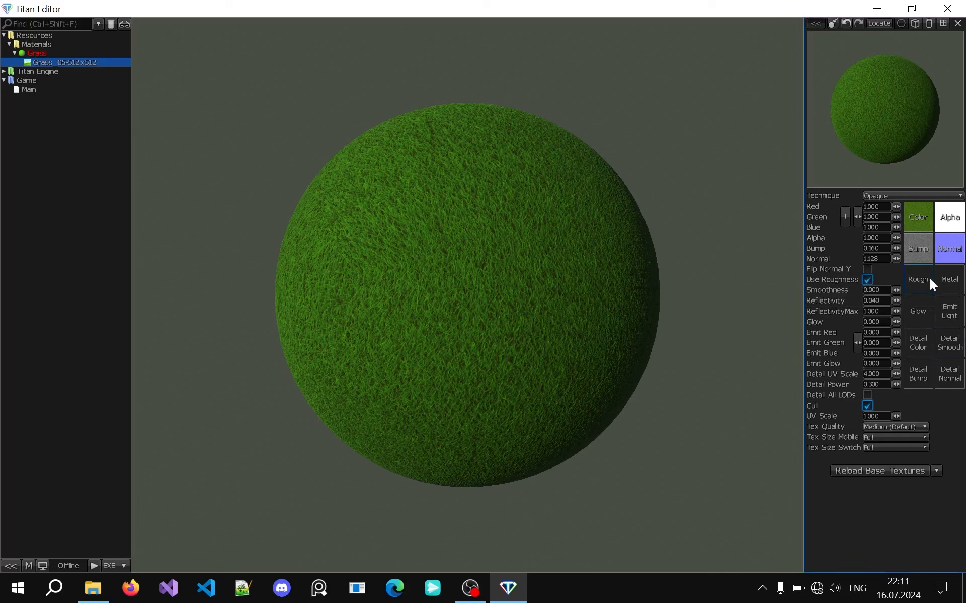
left_click(867, 280)
left_click_drag(897, 322, 896, 322)
left_click_drag(897, 322, 856, 340)
Try the Fur technique on the Grass material while setting Detail UV Scale to 2.528 and Detail Power to 0.375
left_click(879, 196)
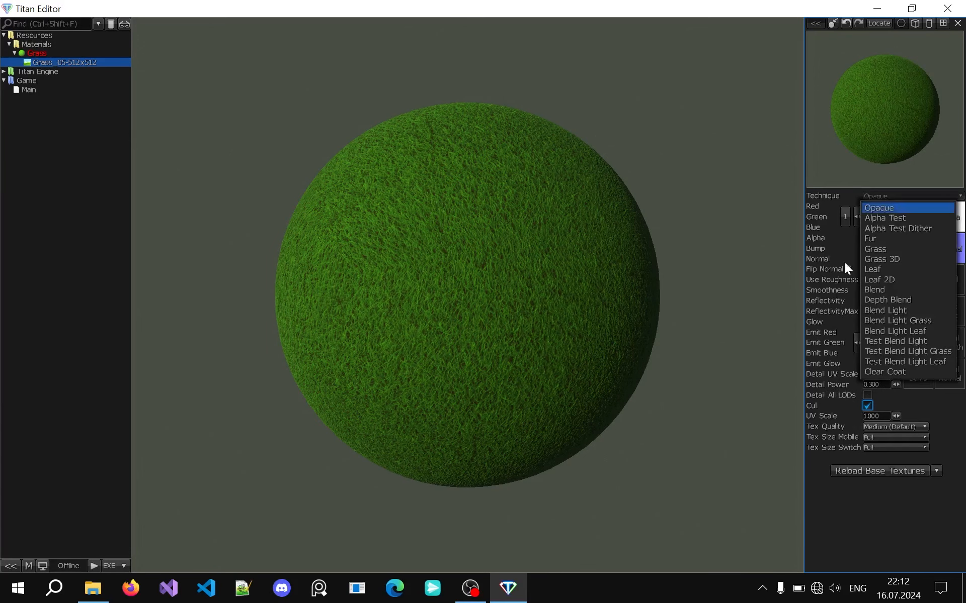
left_click(884, 240)
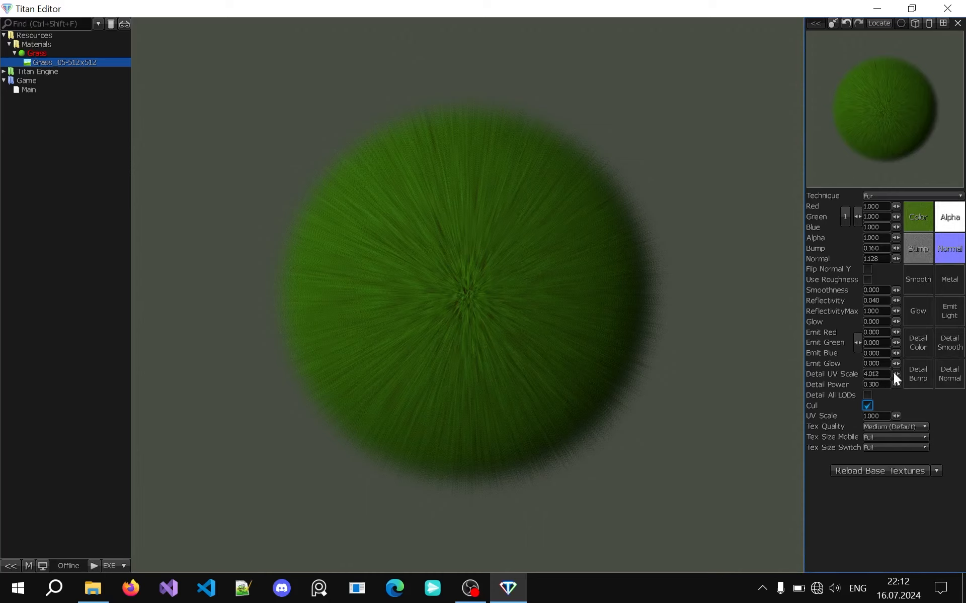
left_click_drag(893, 374, 894, 386)
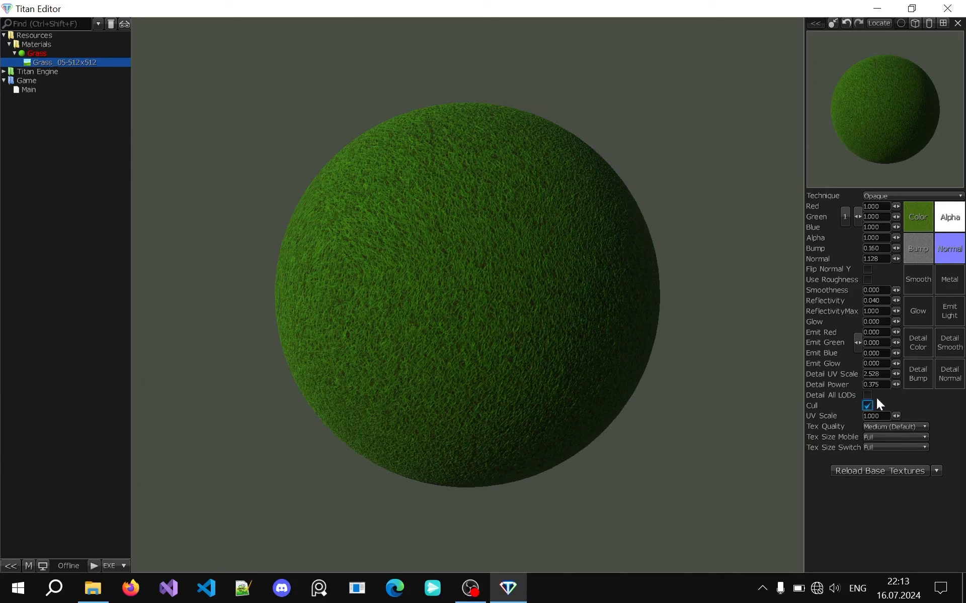
Preview the Grass material on a flat surface, try UV Scale 0.851, and set UV Scale back to 1
left_click(943, 24)
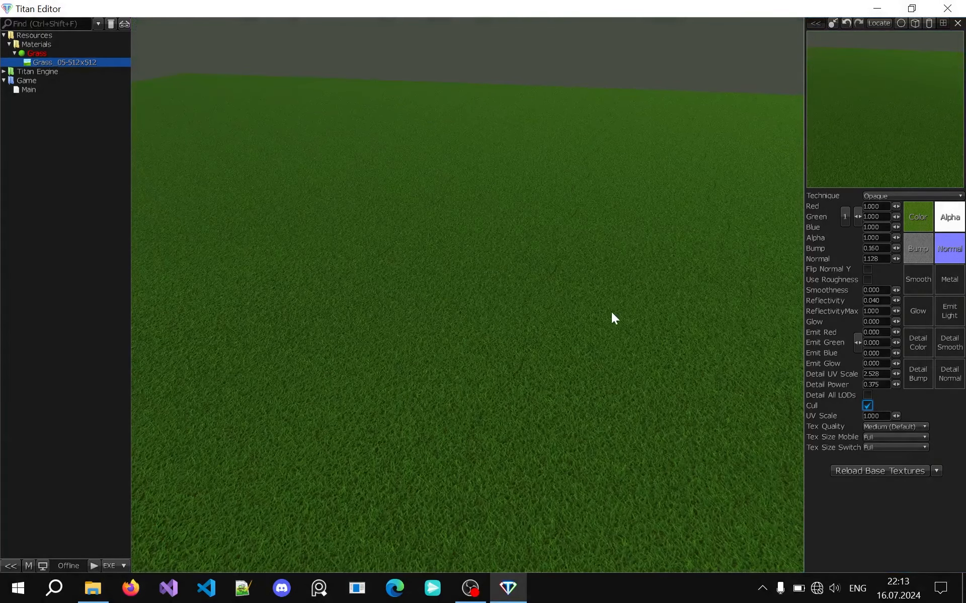
left_click_drag(896, 415, 877, 418)
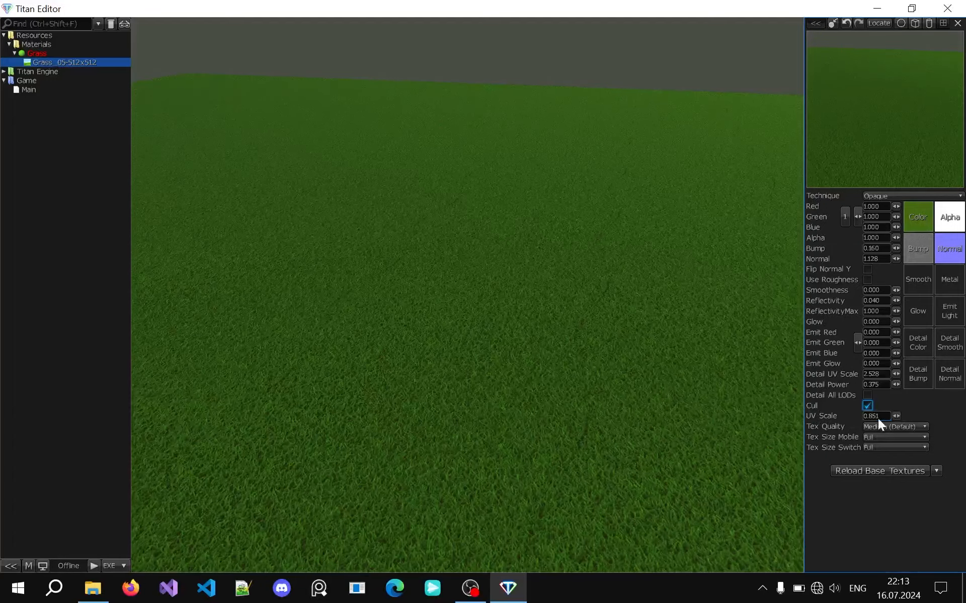
type("1")
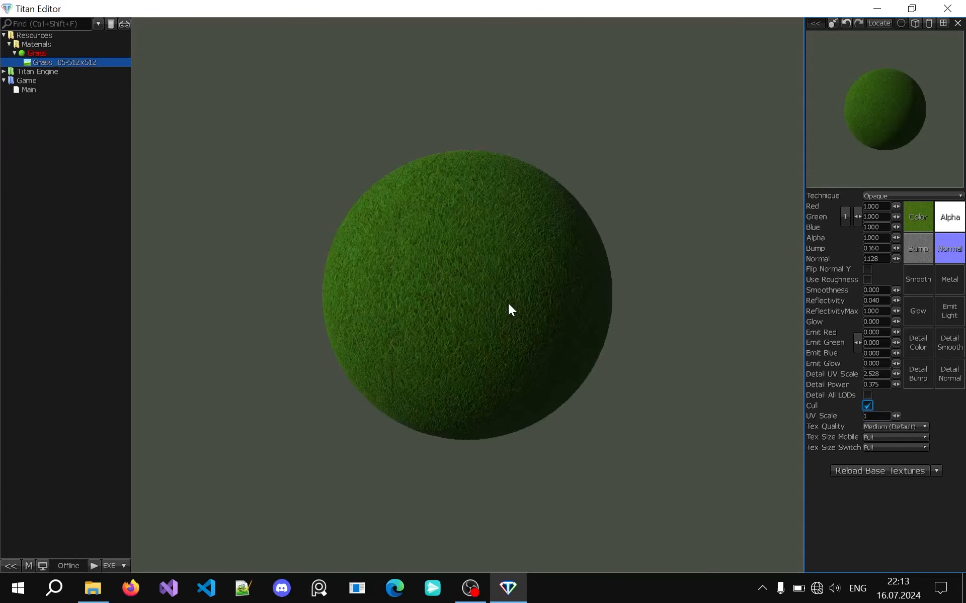
scroll(508, 303, "up", 2)
Review the available Tex Quality, Tex Size Mobile and Tex Size Switch options and close the enlarged material preview
left_click(888, 428)
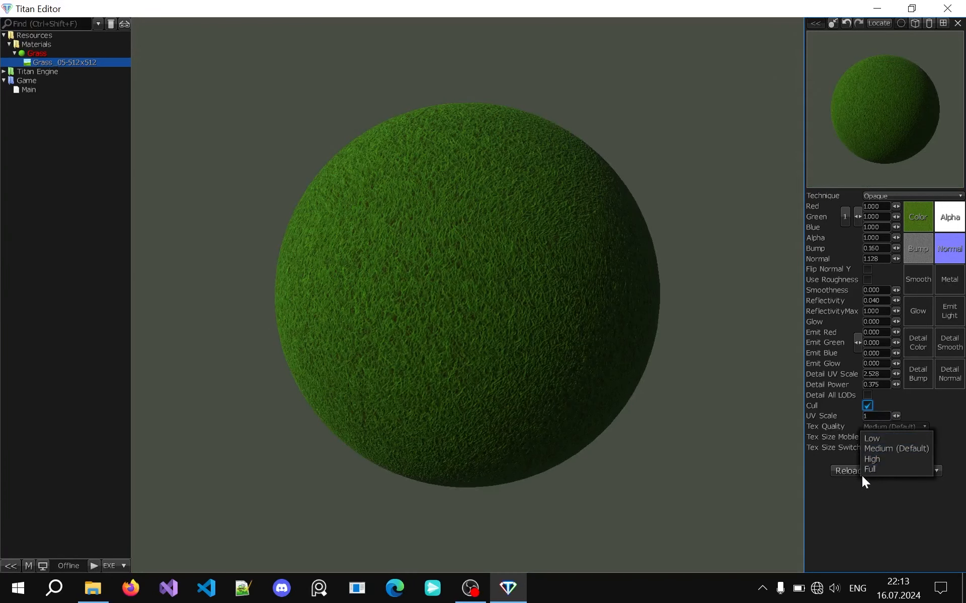
left_click(908, 427)
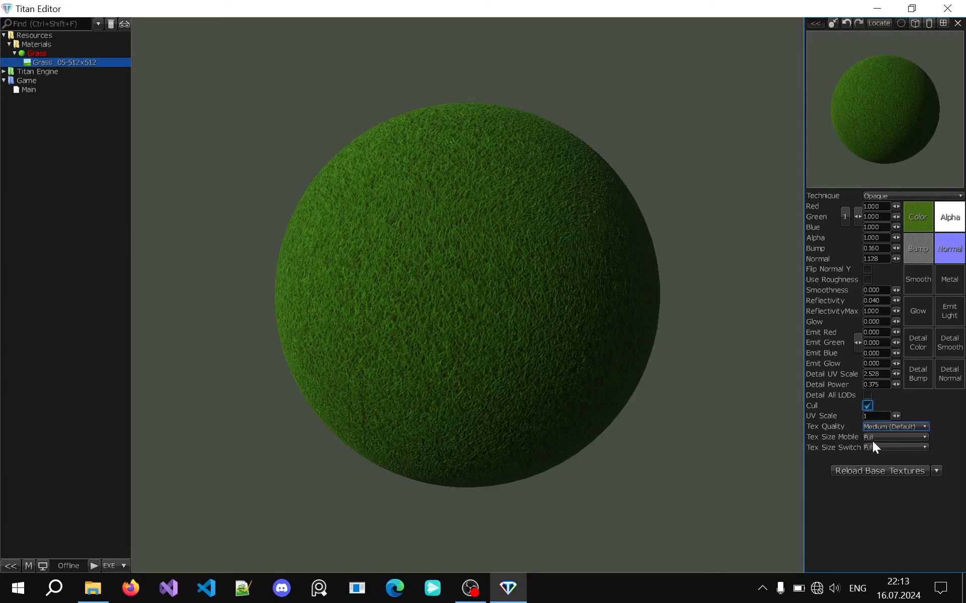
left_click(876, 435)
left_click(872, 435)
left_click(876, 448)
left_click(876, 448)
left_click(341, 224)
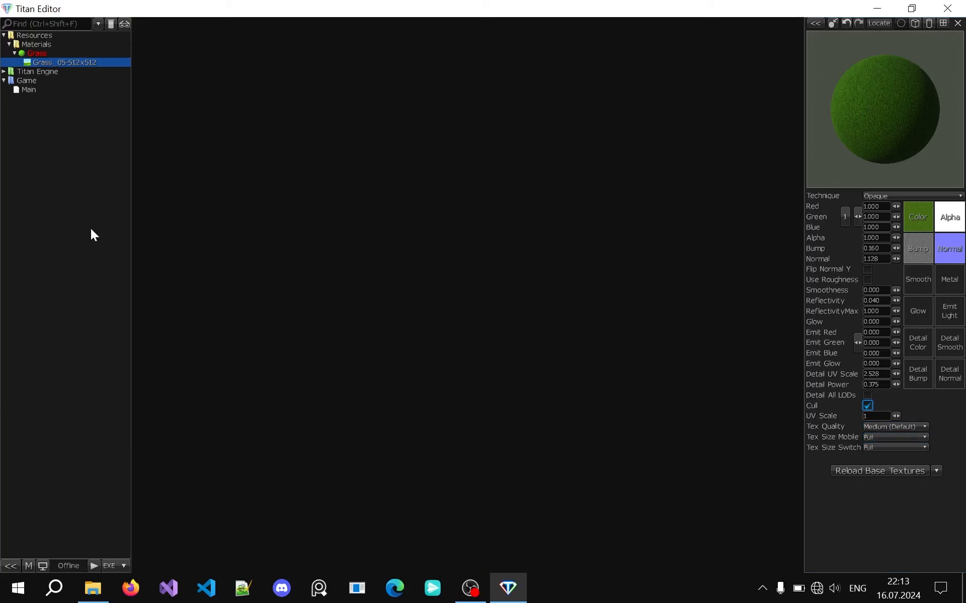
Create Dirt and Stone materials in the Materials folder using the Dirt_17-512x512 and Stone_05-512x512 textures
left_click(92, 588)
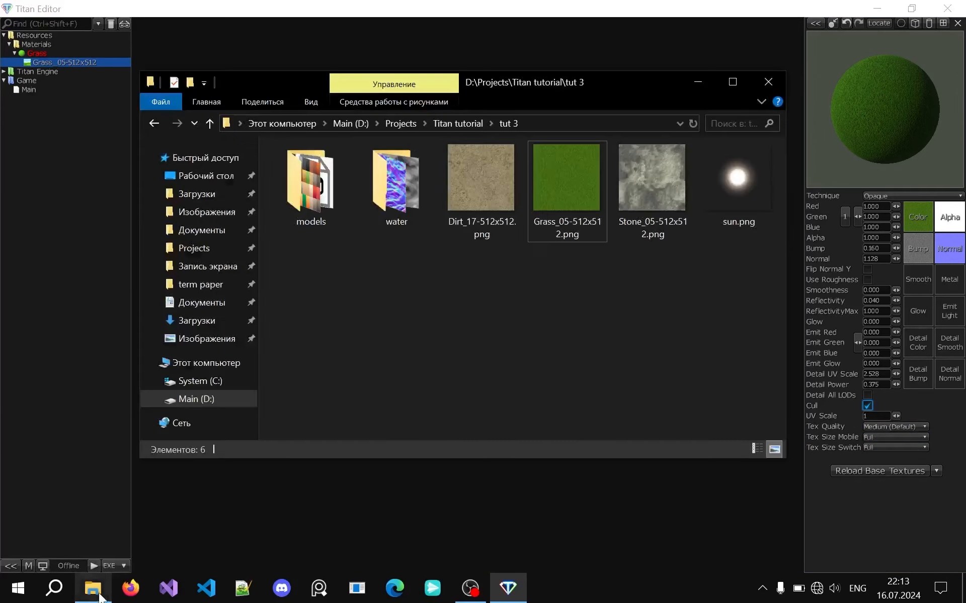
left_click(459, 202)
left_click(652, 192)
left_click(28, 232)
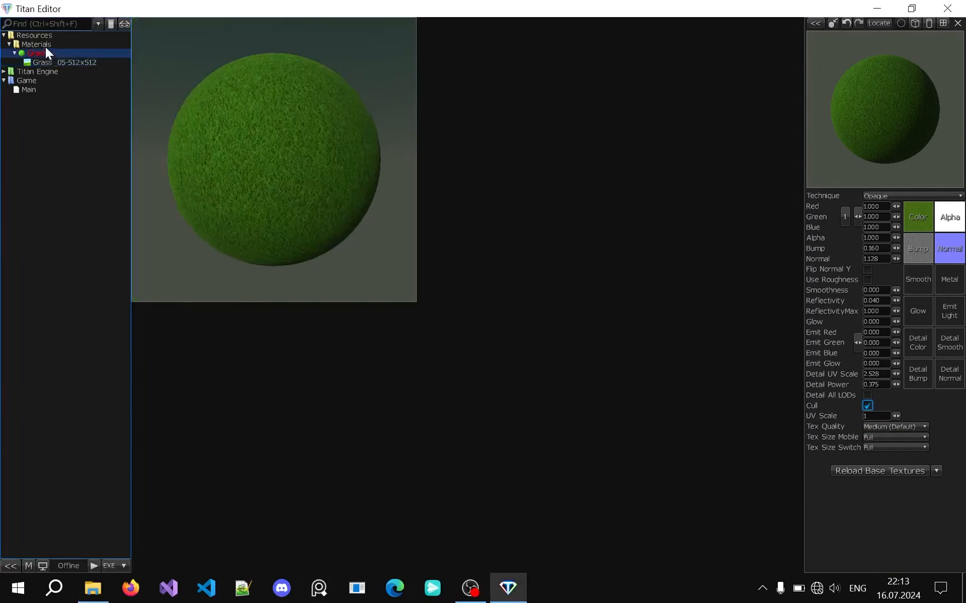
right_click(46, 44)
mouse_move(96, 50)
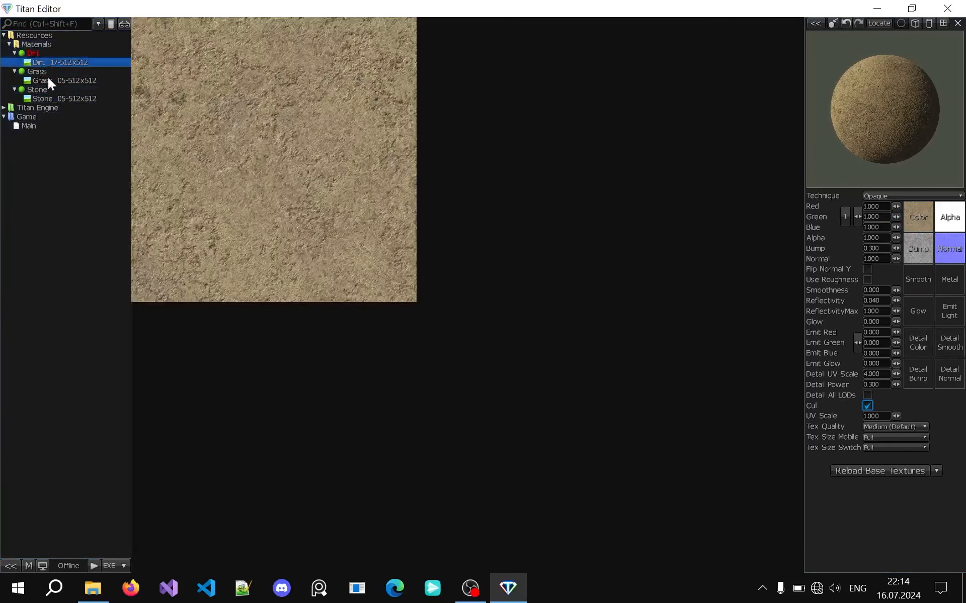
Remove the source texture images stored under the Dirt, Grass and Stone materials
left_click(44, 79, "ctrl")
left_click(40, 100, "ctrl")
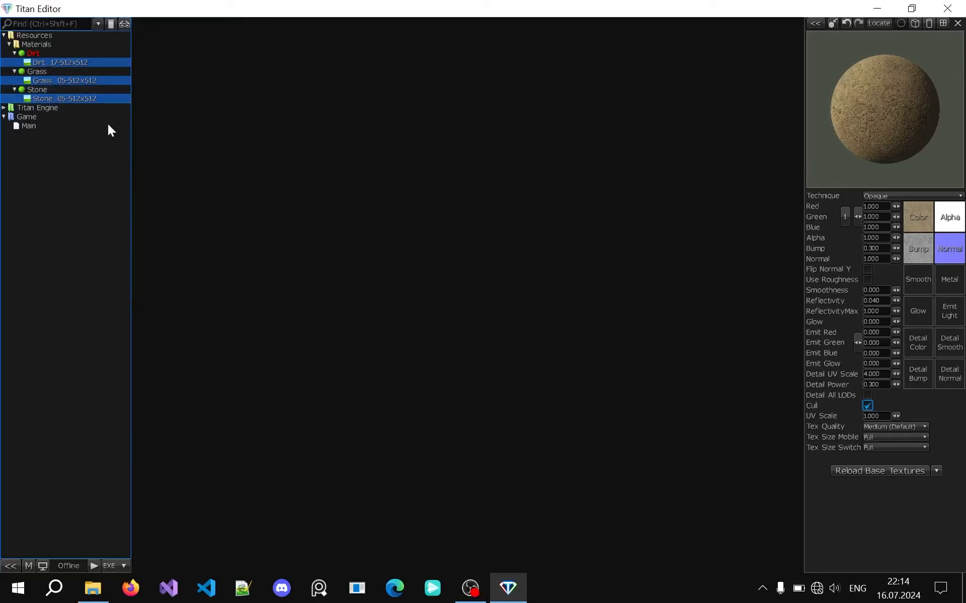
right_click(87, 64)
left_click(18, 80)
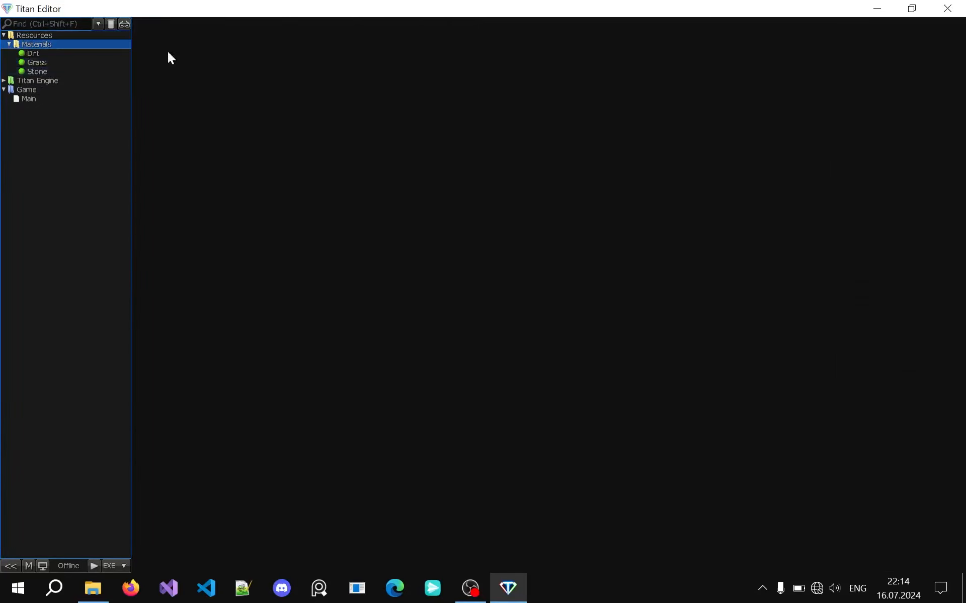
Create a Water Material named Water in the Materials folder
mouse_move(39, 56)
right_click(56, 45)
mouse_move(68, 52)
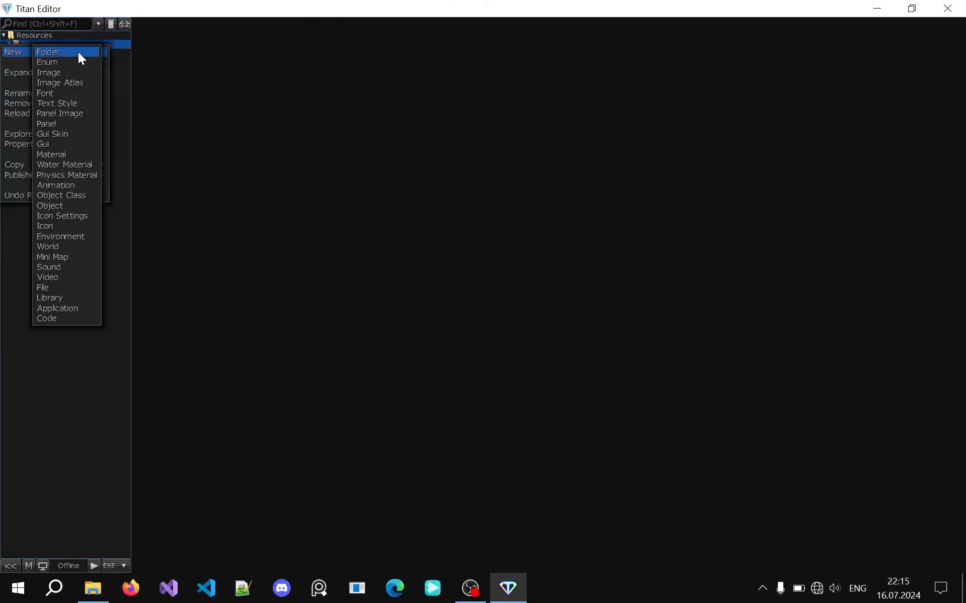
left_click(144, 164)
type("Water")
key("Return")
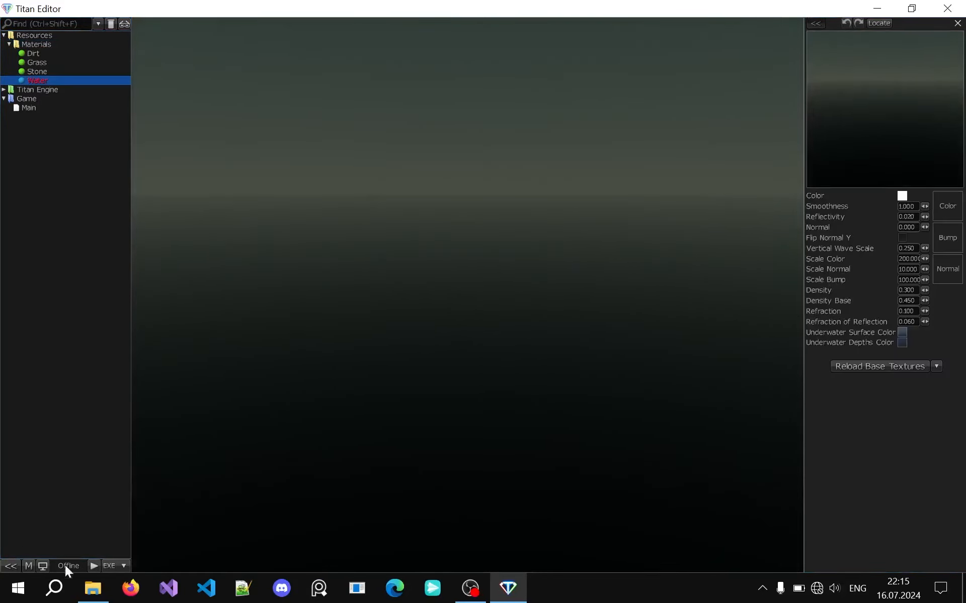
Import the water texture folder from the tut 3 project directory under the Water material
left_click(93, 588)
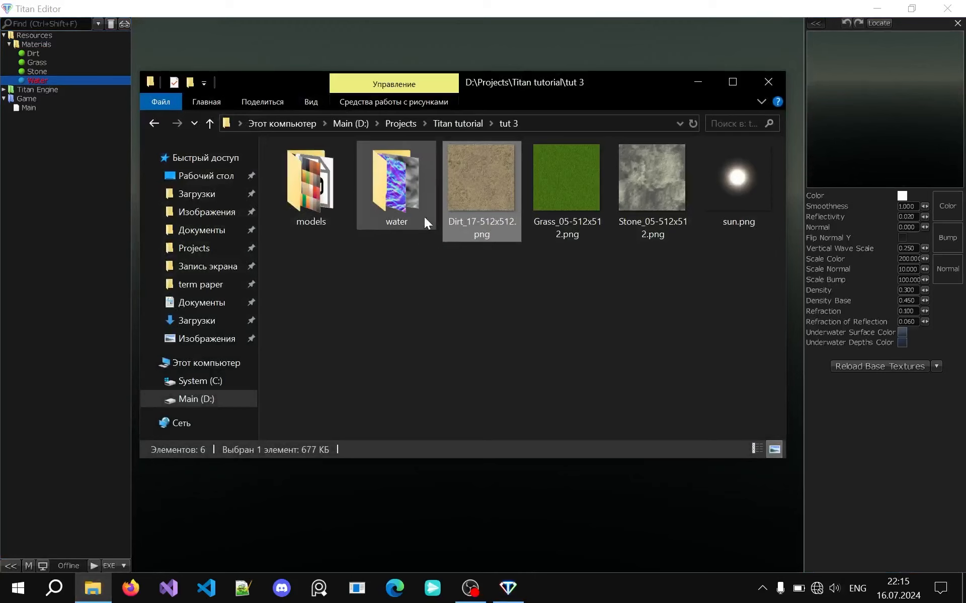
double_click(399, 176)
left_click_drag(322, 228, 503, 151)
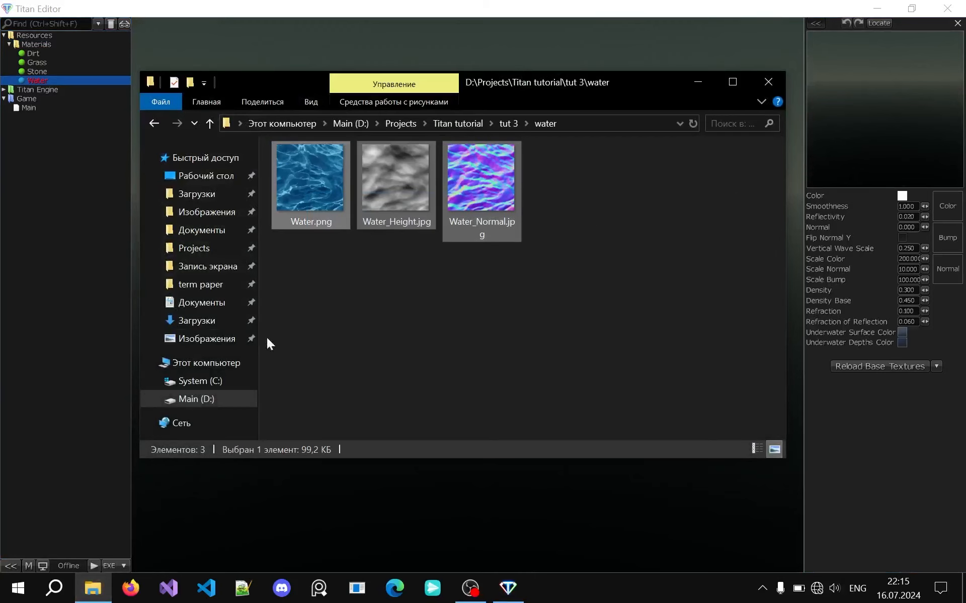
left_click(209, 124)
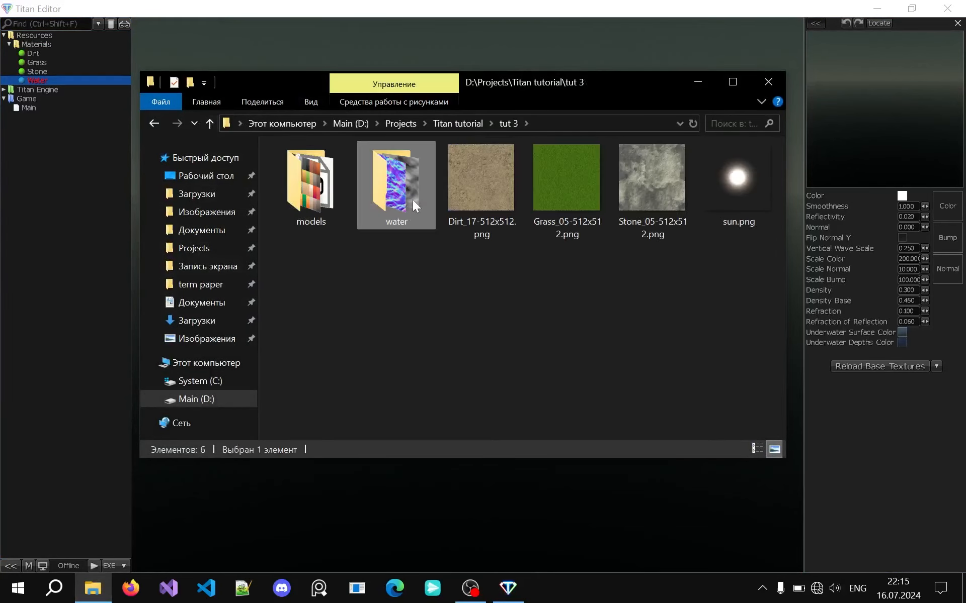
left_click_drag(405, 174, 40, 80)
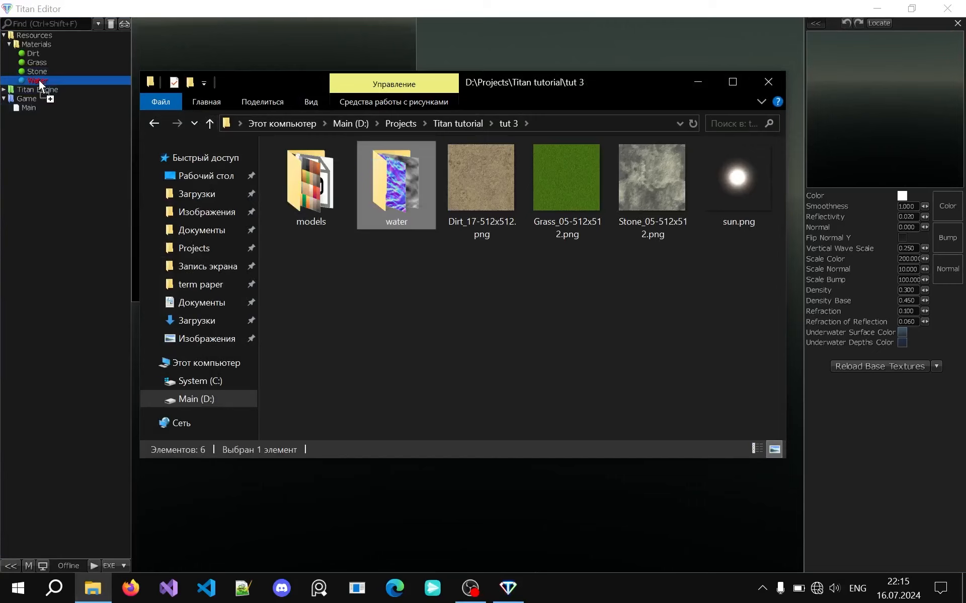
left_click(41, 90)
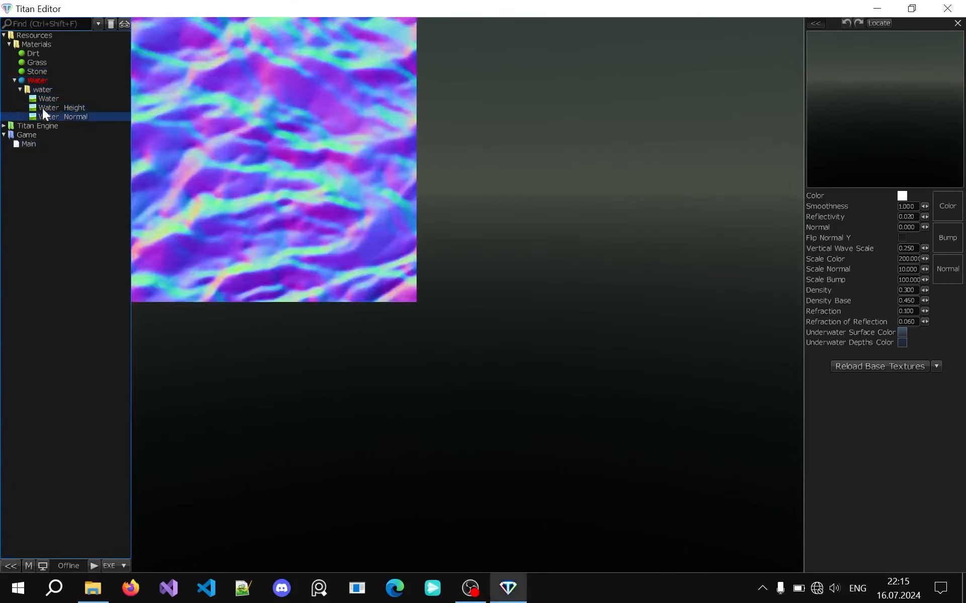
Assign the Water, Water_Height and Water_Normal images to the Water material's Color, Bump and Normal slots
left_click_drag(41, 101, 945, 237)
left_click_drag(445, 151, 396, 156)
Try different color and smoothness values on the Water material
left_click(902, 196)
left_click_drag(379, 292, 323, 213)
left_click(590, 220)
left_click_drag(924, 204, 925, 203)
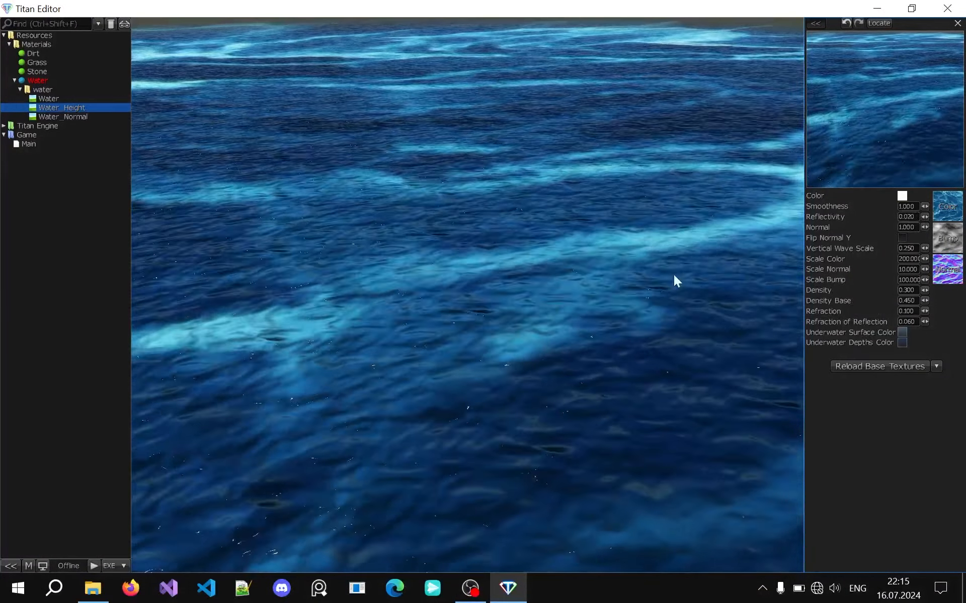
Examine the water surface from several angles and distances in the enlarged preview, and close it
middle_click_drag(439, 254, 438, 254)
middle_click_drag(623, 229, 623, 228)
middle_click_drag(530, 254, 530, 255)
scroll(530, 254, "down", 2)
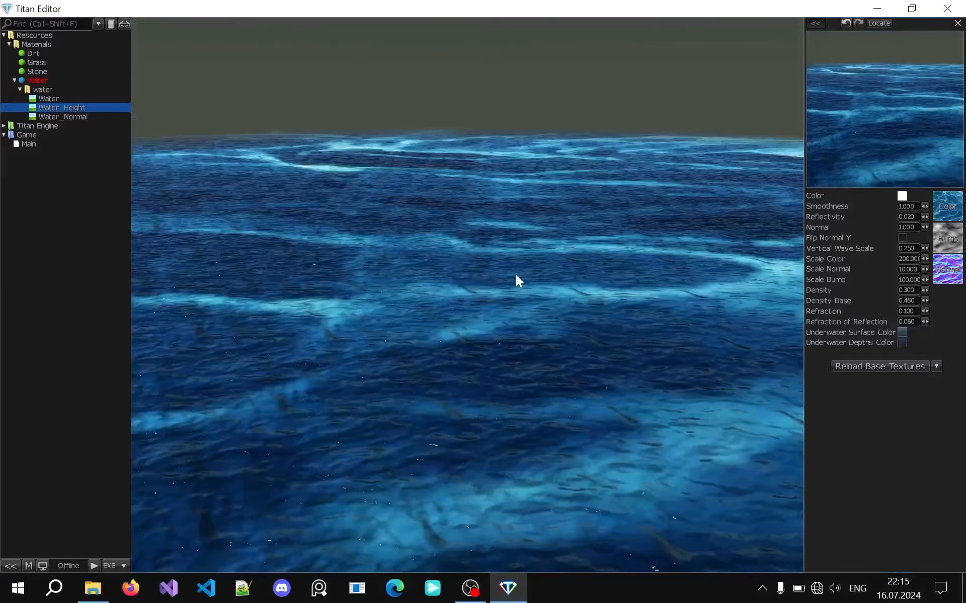
middle_click_drag(448, 308, 448, 309)
middle_click_drag(428, 268, 427, 268)
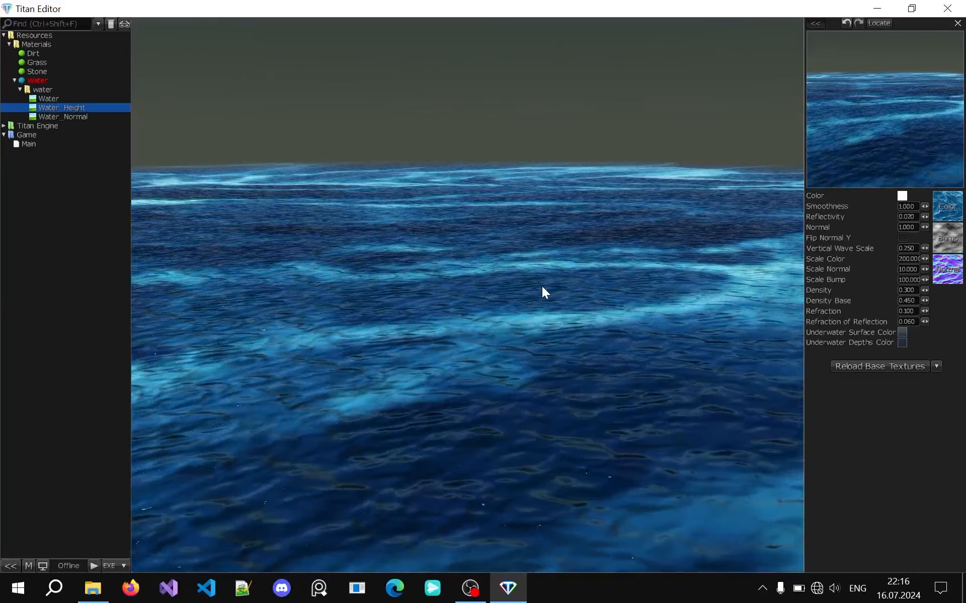
key("Escape")
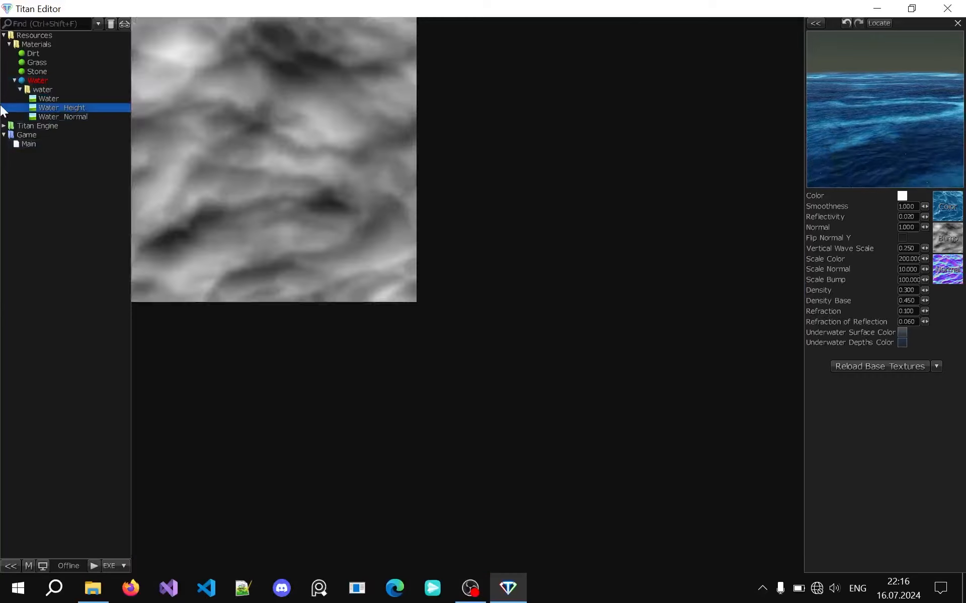
Remove the imported water image folder from under the Water material and close the material's settings
right_click(40, 91)
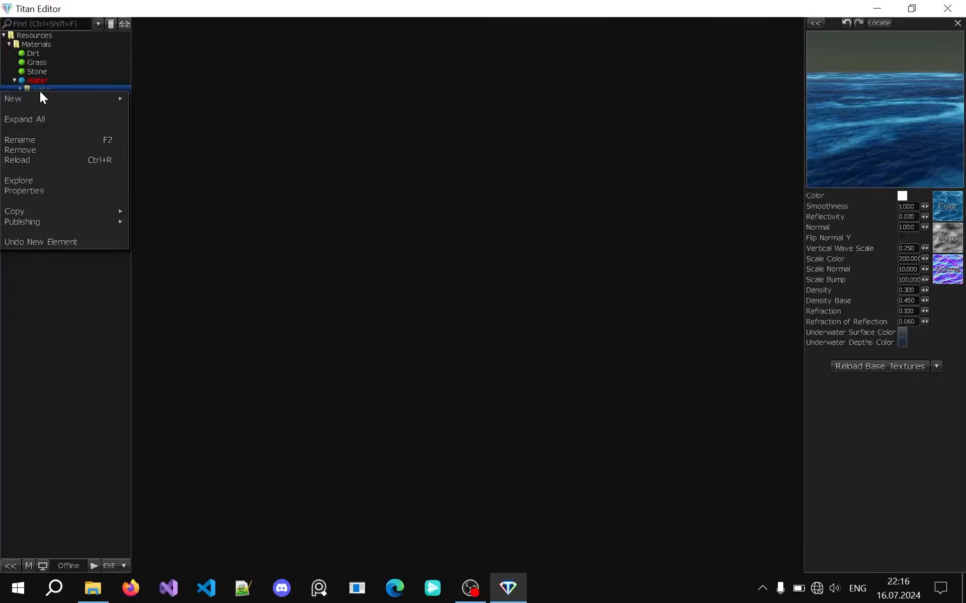
left_click(55, 149)
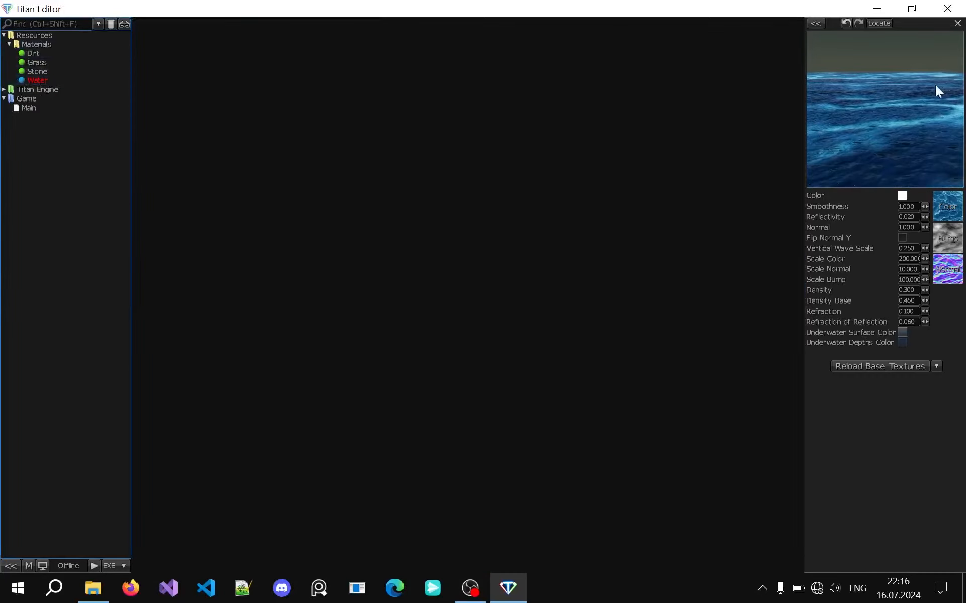
left_click(957, 23)
Collapse the Materials folder and create a folder named Models under Resources
left_click(11, 44)
right_click(27, 34)
mouse_move(41, 40)
left_click(121, 39)
type("Models")
key("Return")
Import Mage.fbx from the tut 3 models directory into the Models folder
key("alt+Tab")
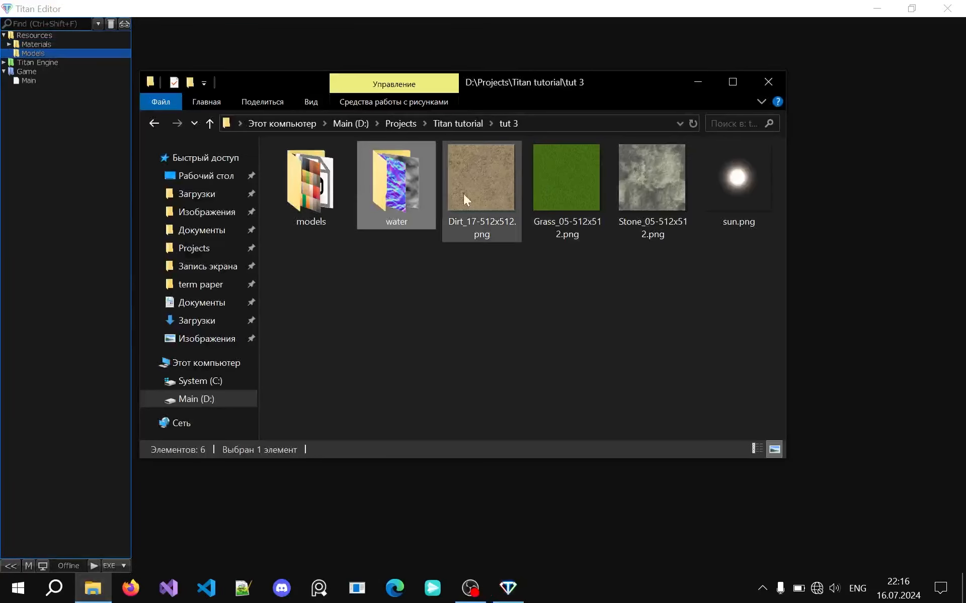
double_click(311, 181)
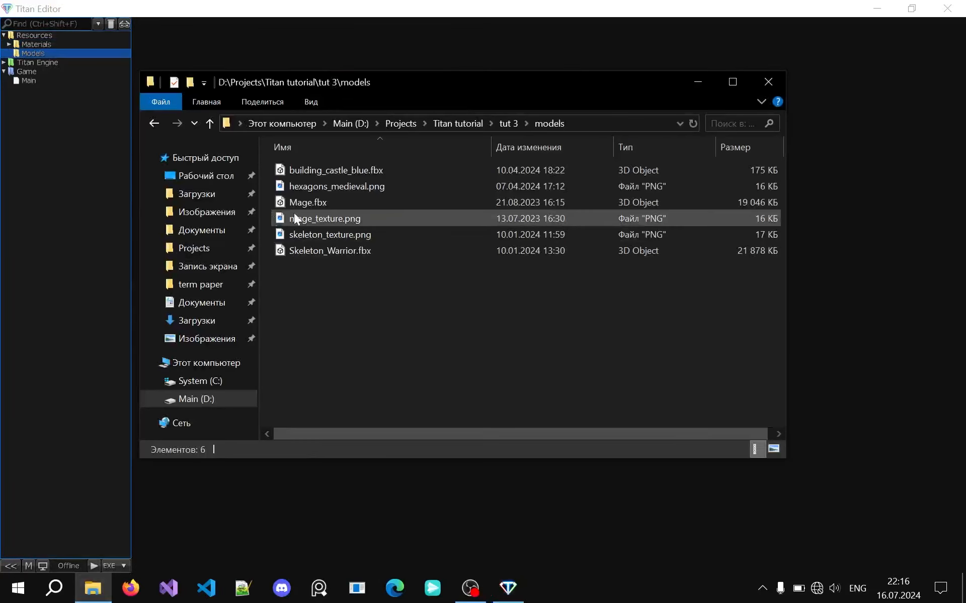
left_click(352, 202)
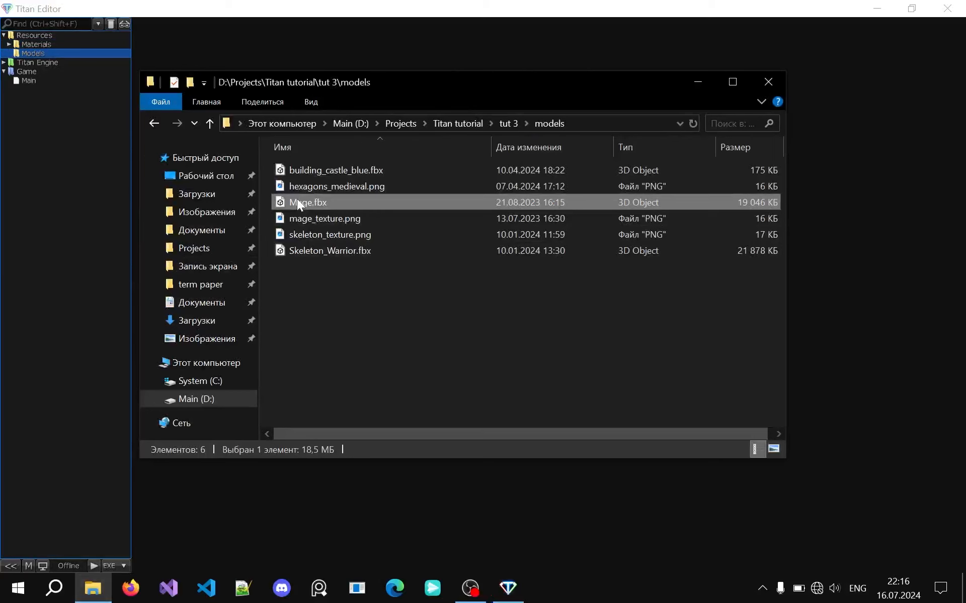
left_click(317, 252)
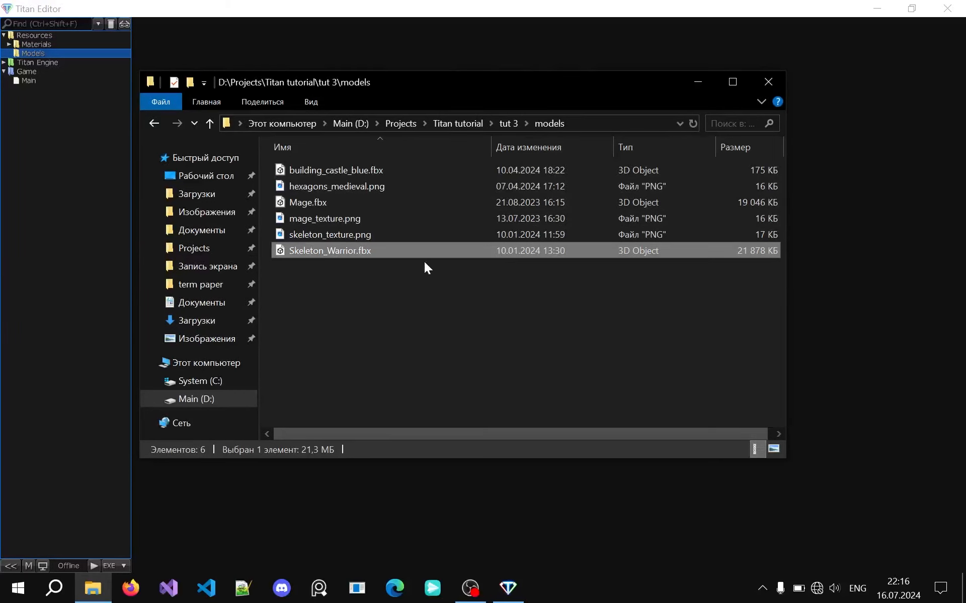
left_click_drag(308, 202, 22, 53)
mouse_move(43, 59)
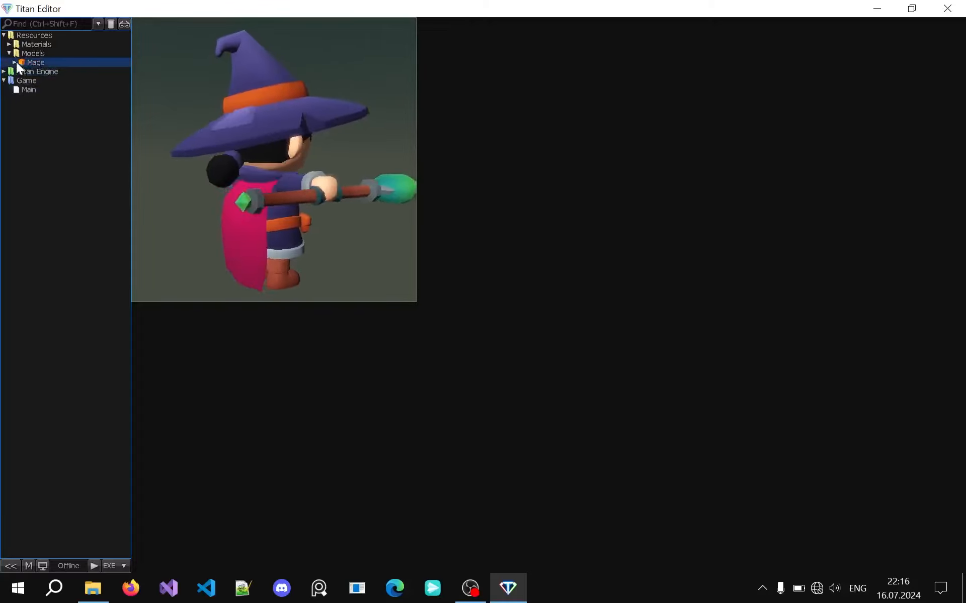
Expand the Mage object to show its material and animations, and open it for inspection from the front
left_click(14, 62)
left_click_drag(124, 70, 201, 60)
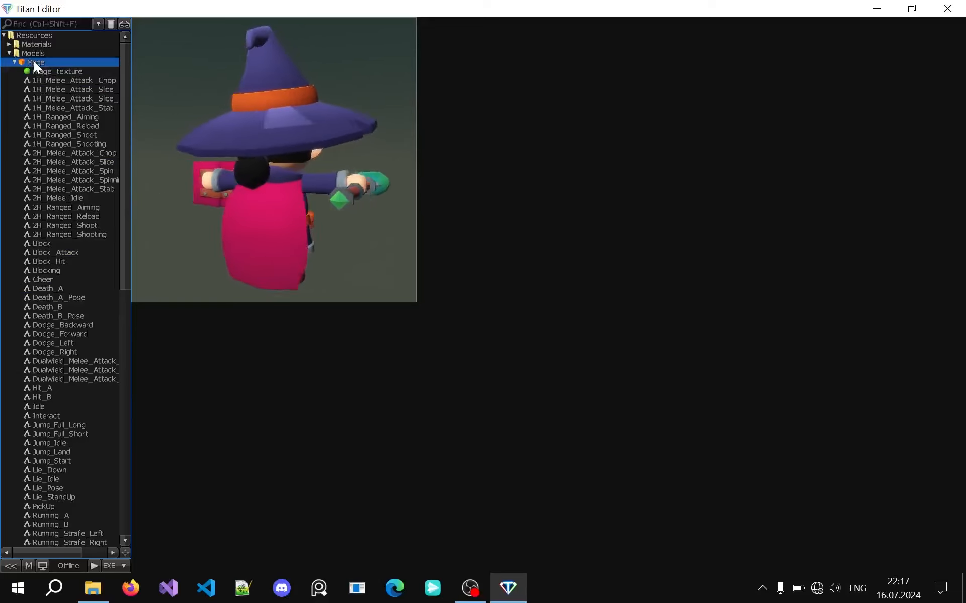
left_click(35, 61)
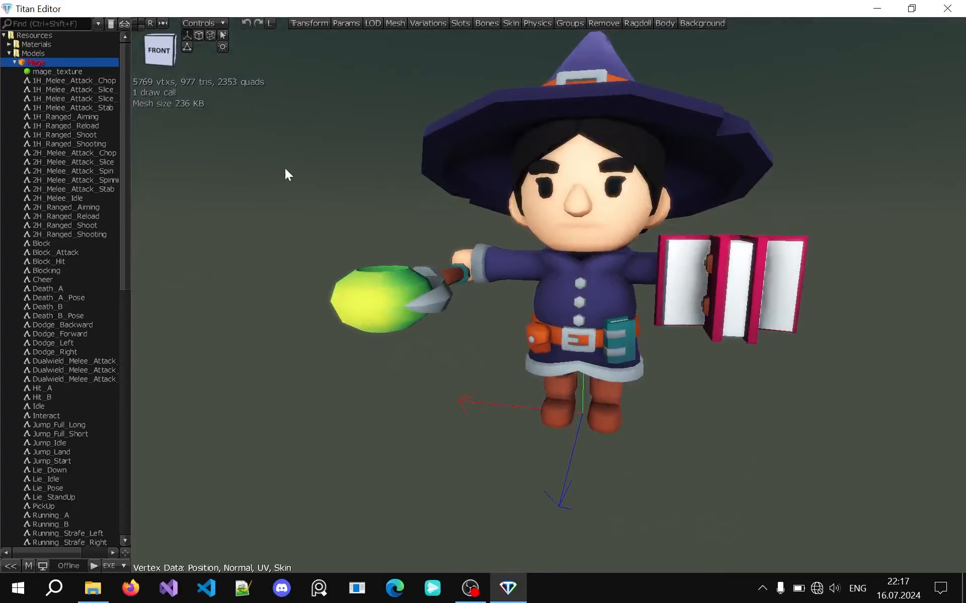
middle_click_drag(318, 179, 339, 163)
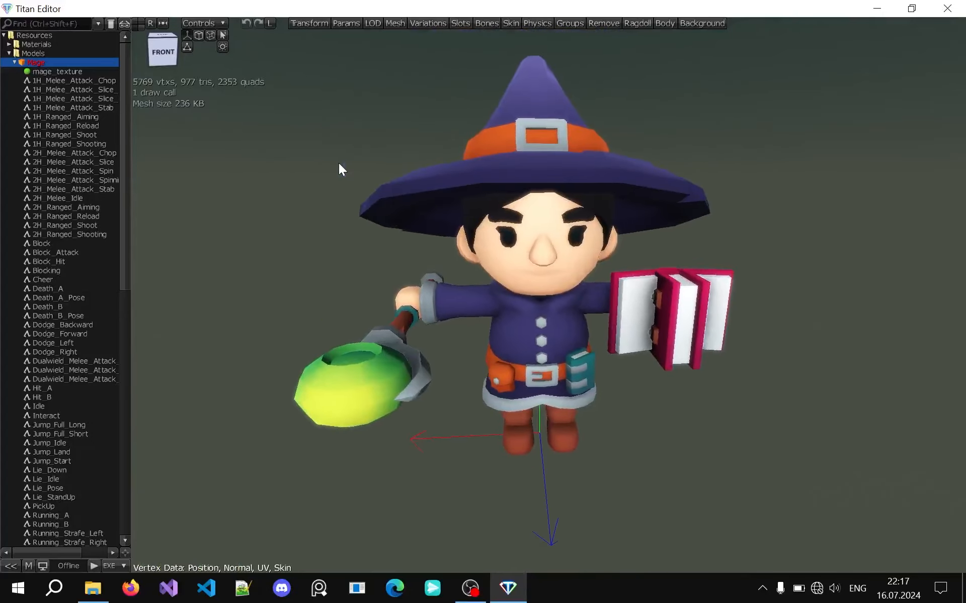
Examine the Mage model up close from several angles, including straight front and right views, using the orientation cube
scroll(339, 164, "down", 5)
scroll(341, 167, "up", 4)
scroll(347, 191, "up", 2)
middle_click_drag(313, 181, 313, 181)
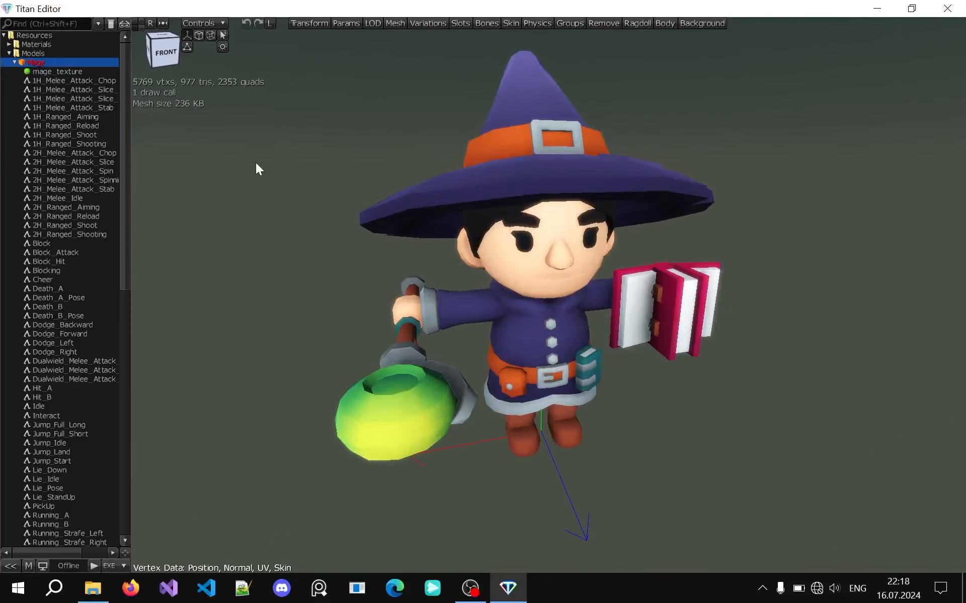
left_click(169, 52)
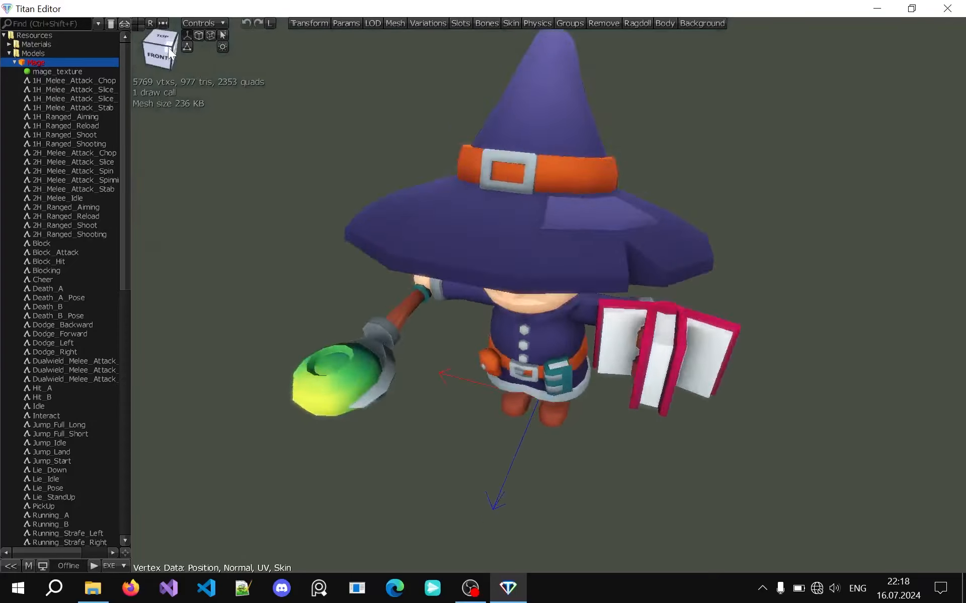
left_click(170, 53)
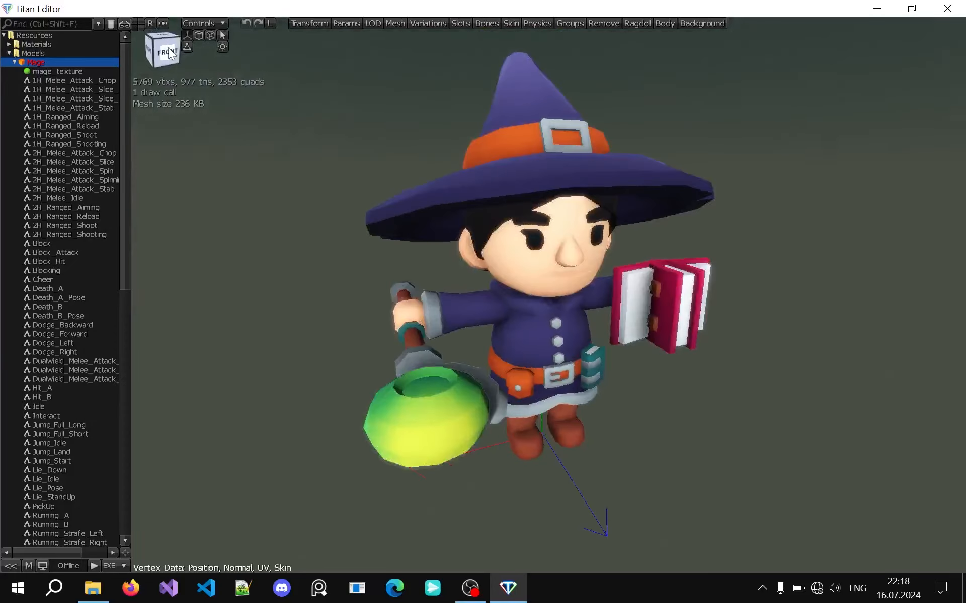
left_click(168, 56)
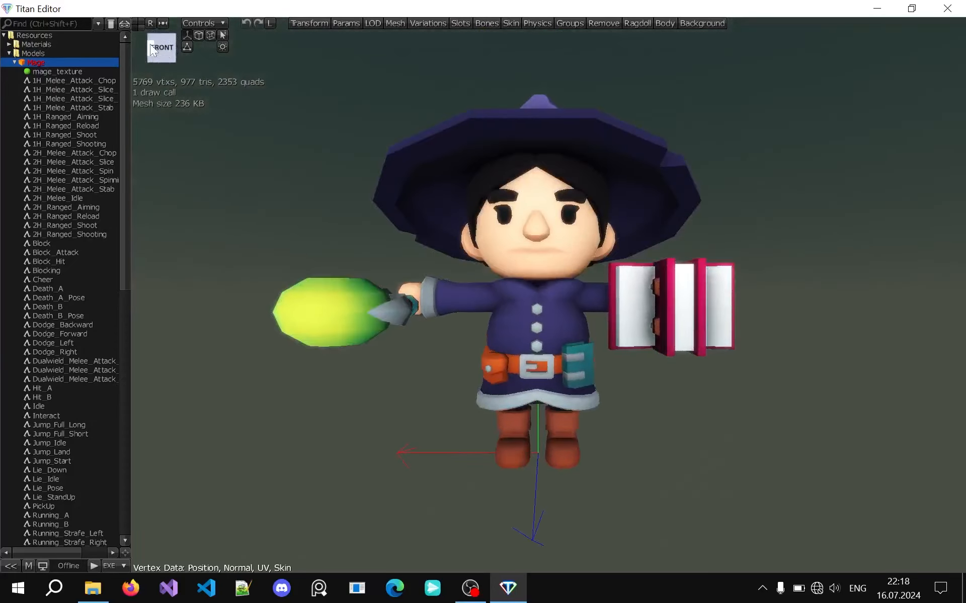
left_click(150, 44)
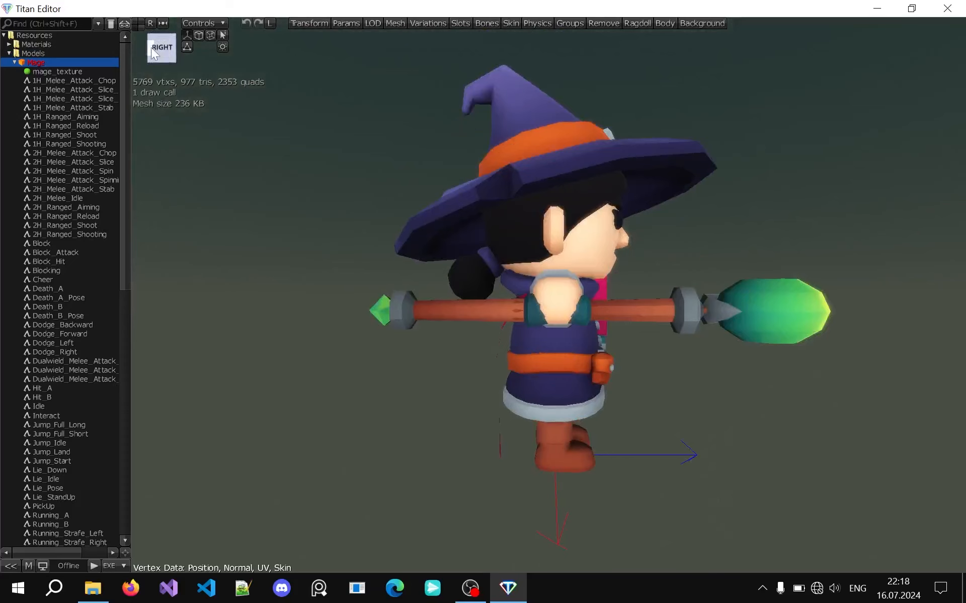
left_click(154, 53)
Try the preset camera views of the Mage, reset the camera, and center it on the object
left_click(150, 24)
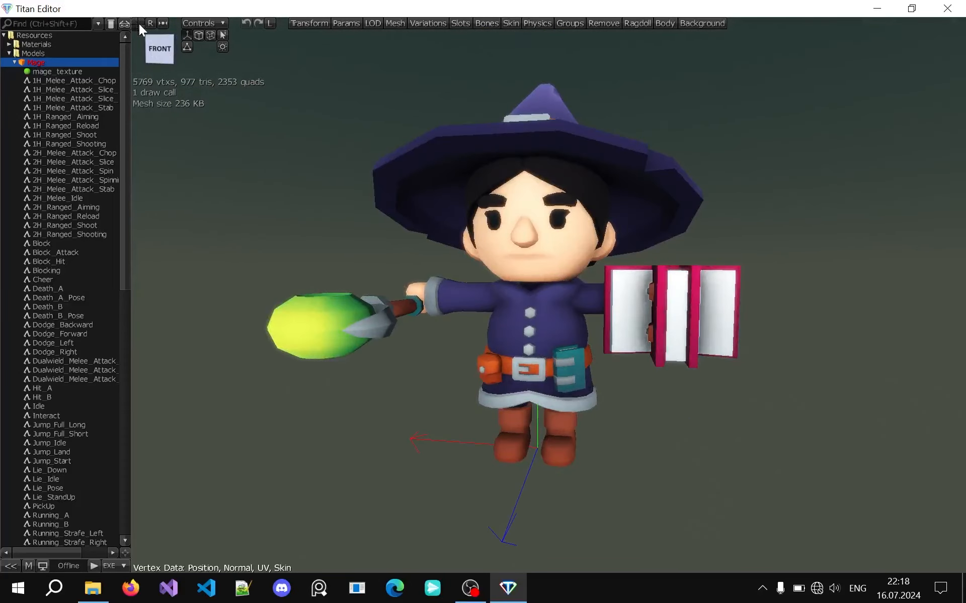
left_click(139, 19)
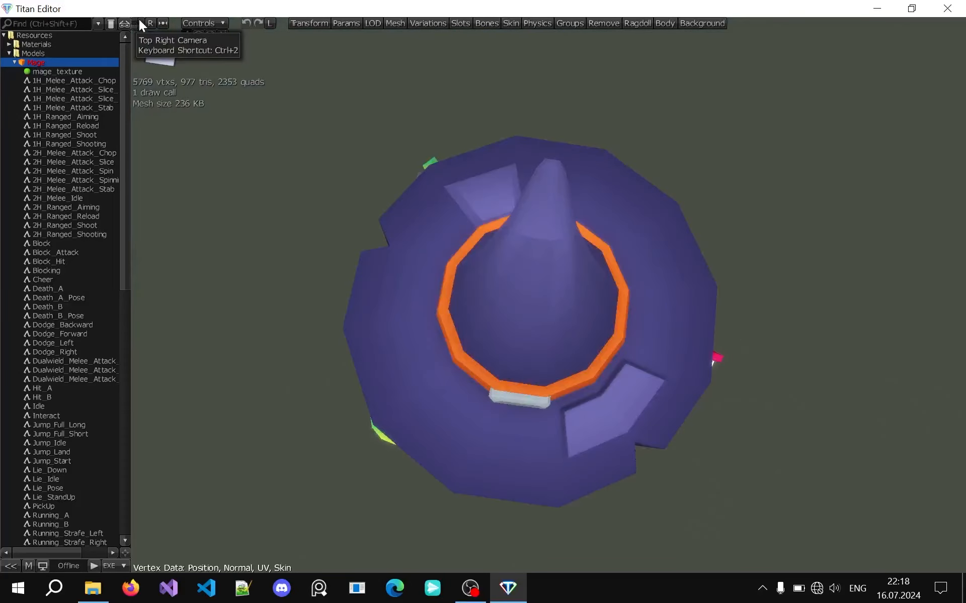
left_click(140, 29)
left_click(136, 29)
left_click(135, 24)
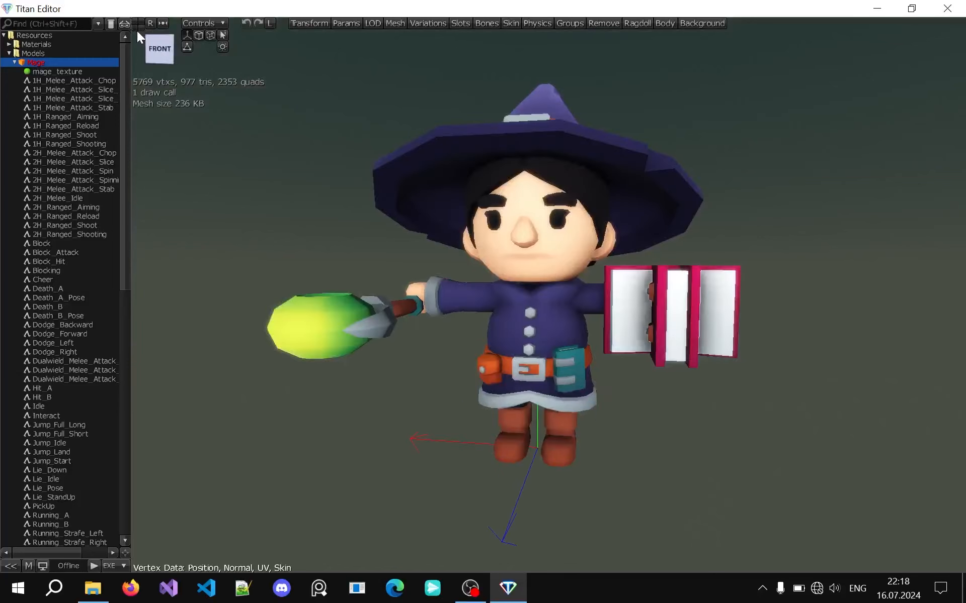
left_click(149, 23)
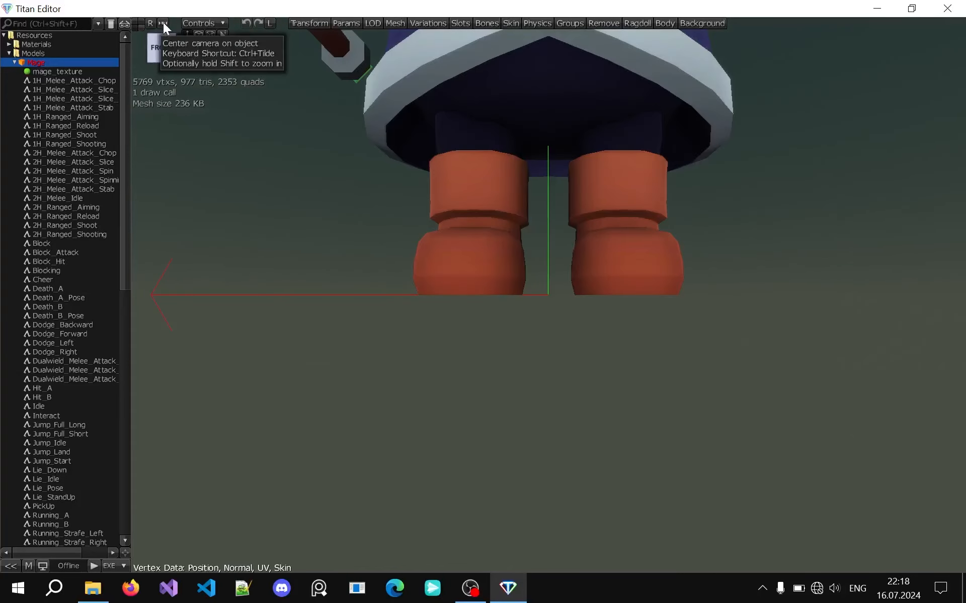
left_click(163, 23)
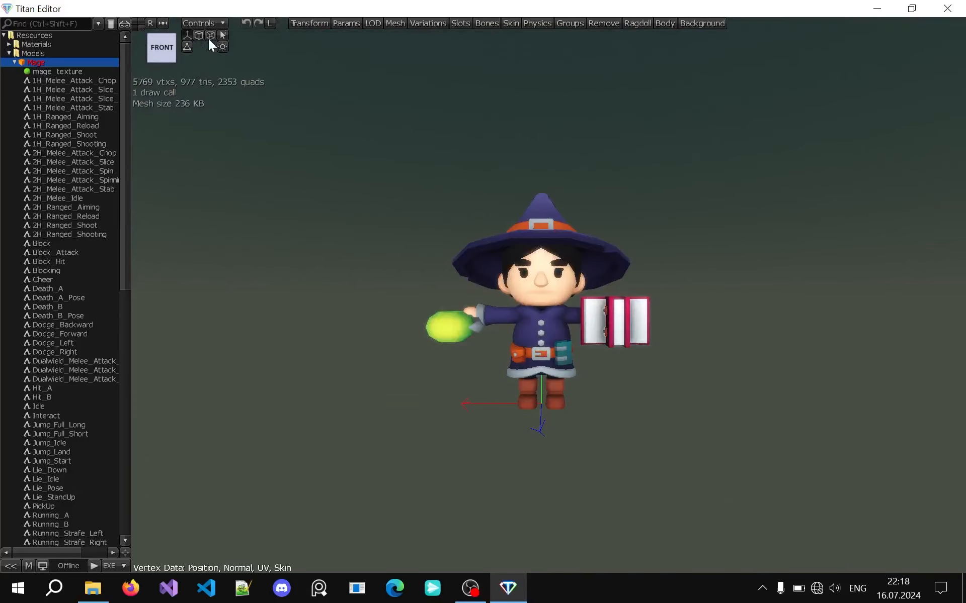
Enable the Analog Pad camera control, move the camera around the Mage with it, and disable it again
left_click(215, 26)
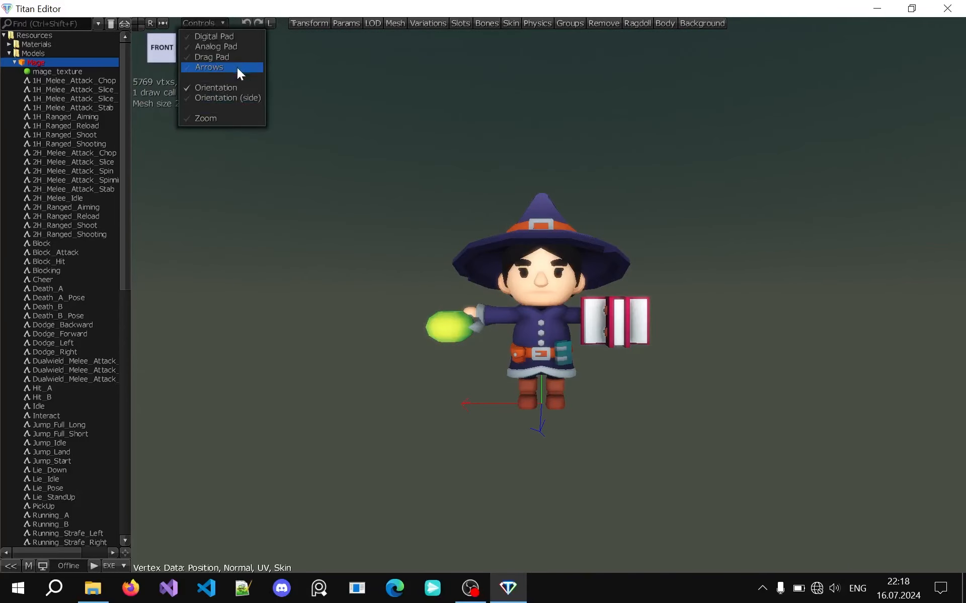
left_click(238, 44)
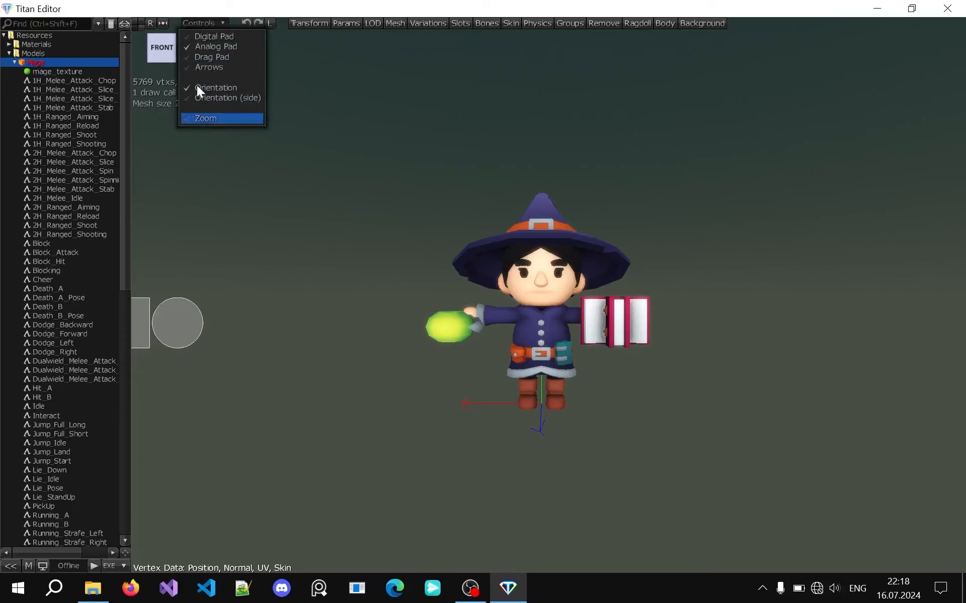
left_click_drag(171, 310, 171, 332)
left_click_drag(142, 309, 170, 310)
left_click(208, 23)
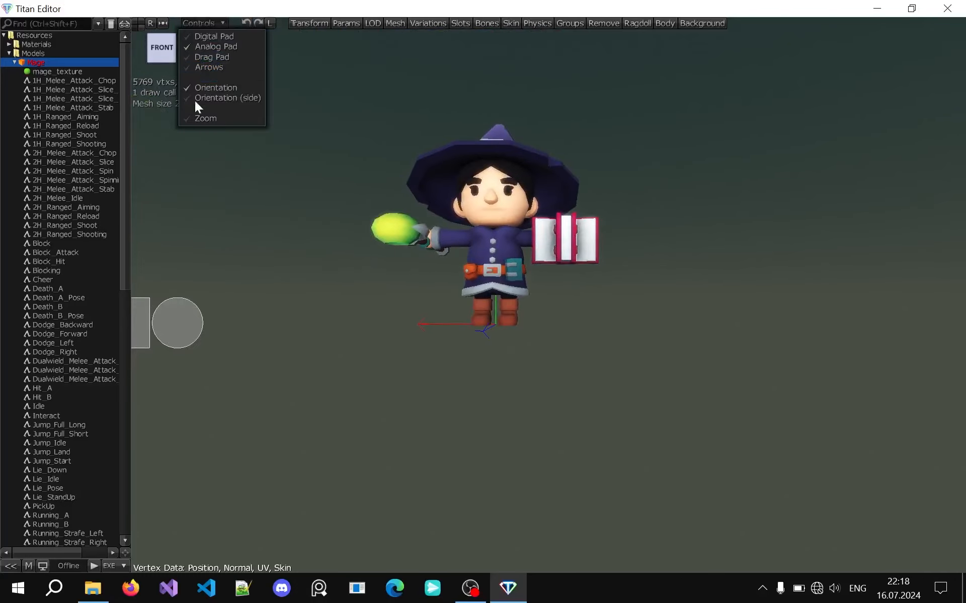
left_click(197, 45)
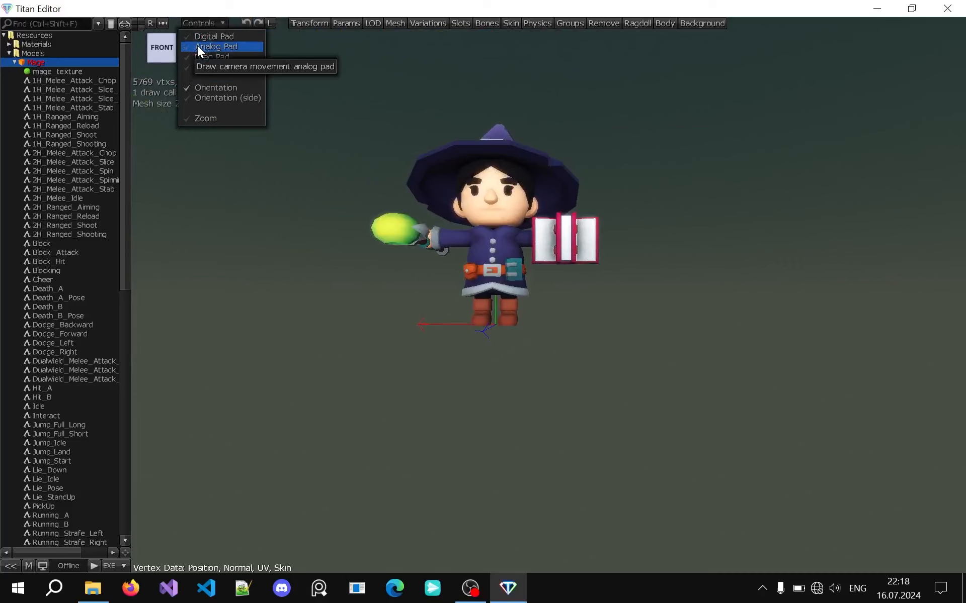
left_click(212, 22)
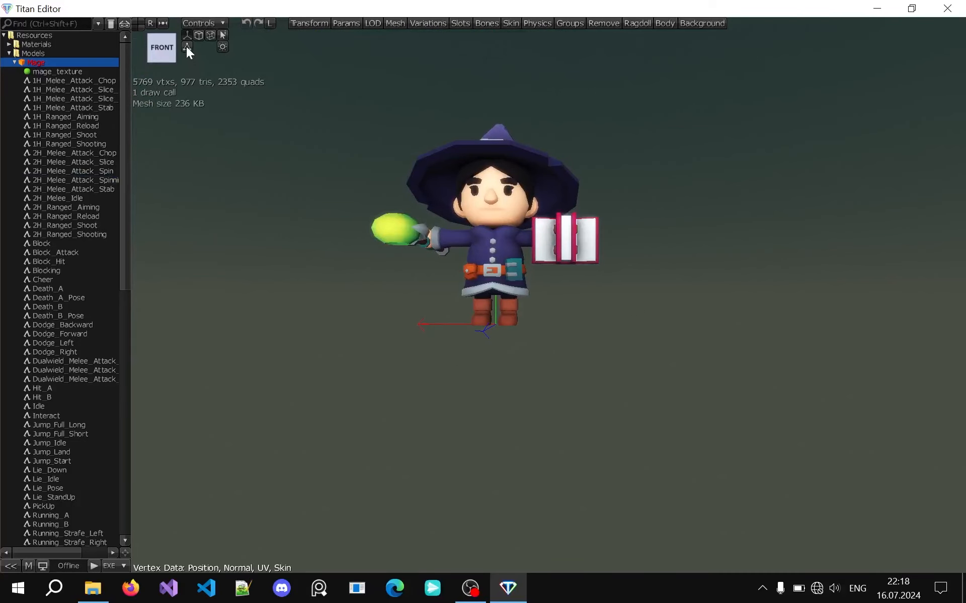
Toggle the Mage's display overlays, including its bounding box with dimensions, on and off, and view the model from several angles
left_click(185, 43)
left_click(186, 42)
left_click(209, 36)
left_click(209, 37)
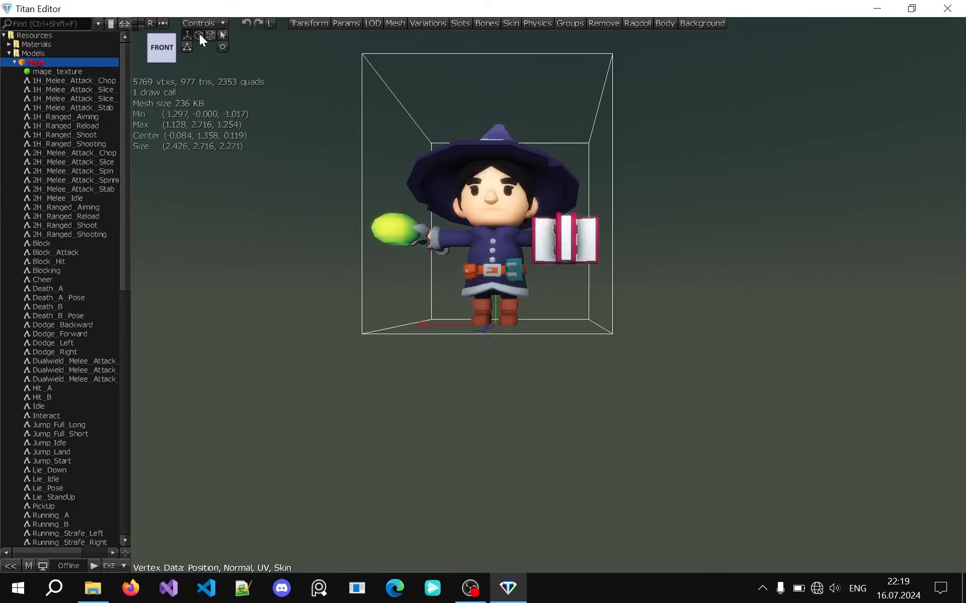
middle_click_drag(393, 106, 366, 89)
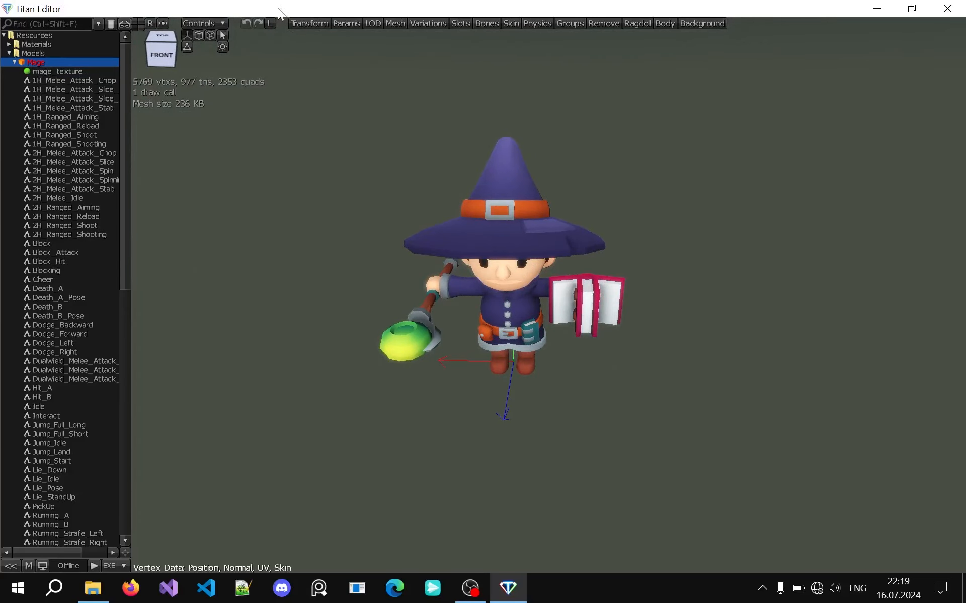
middle_click_drag(406, 185, 410, 180)
scroll(337, 178, "up", 2)
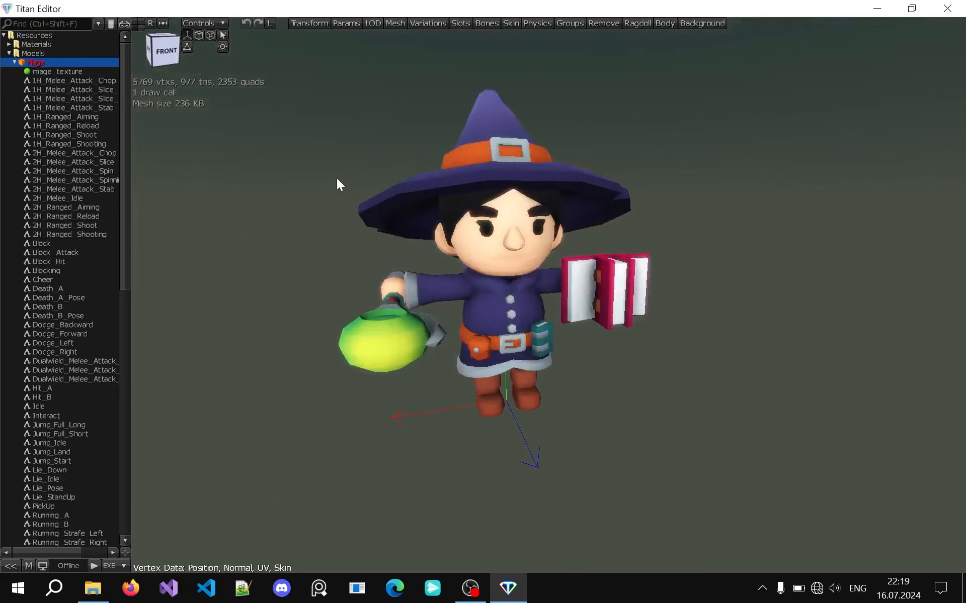
Try scaling, moving and rotating the Mage, reset the object transform, and confirm the transform settings
left_click(304, 23)
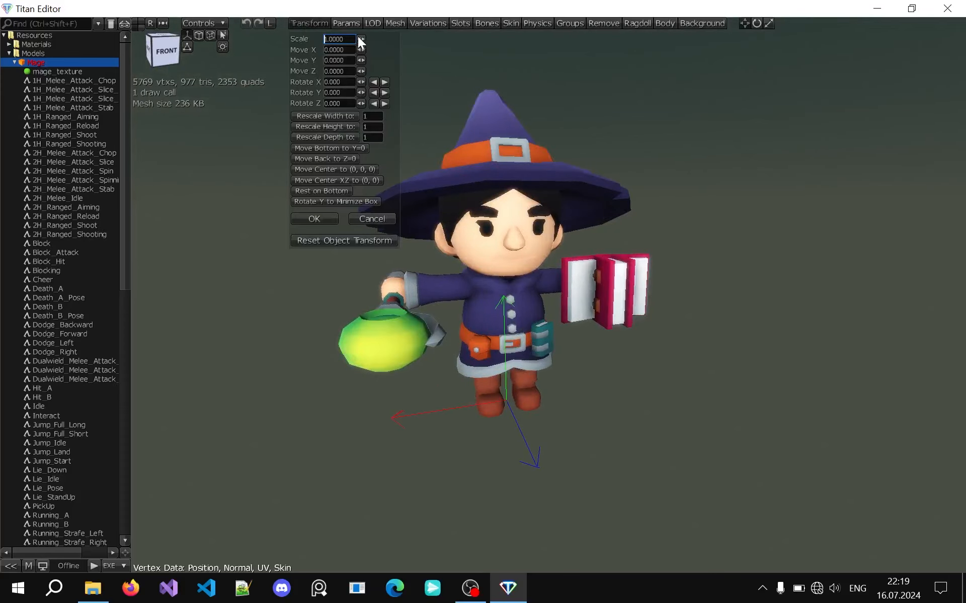
left_click_drag(361, 39, 359, 80)
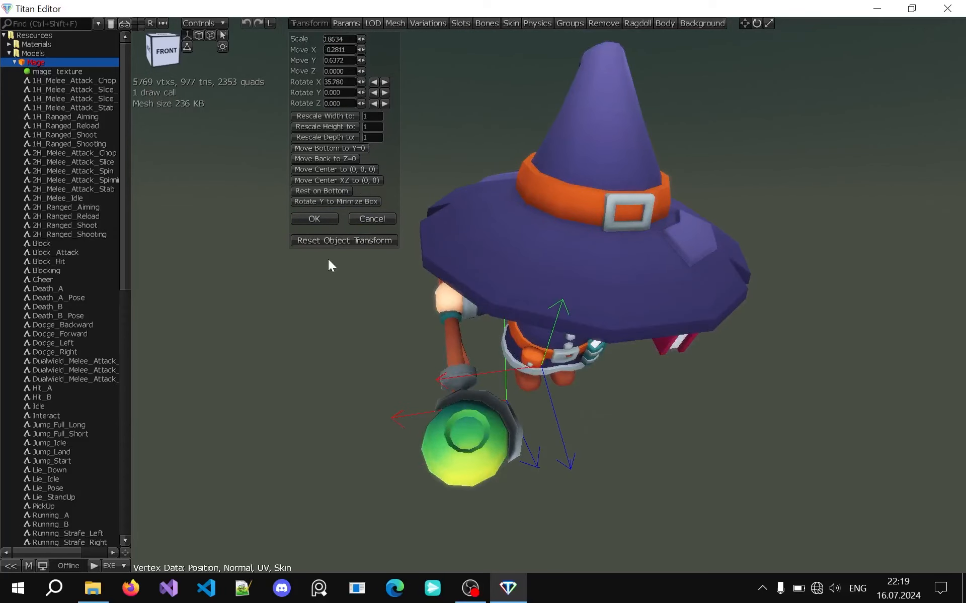
left_click(338, 243)
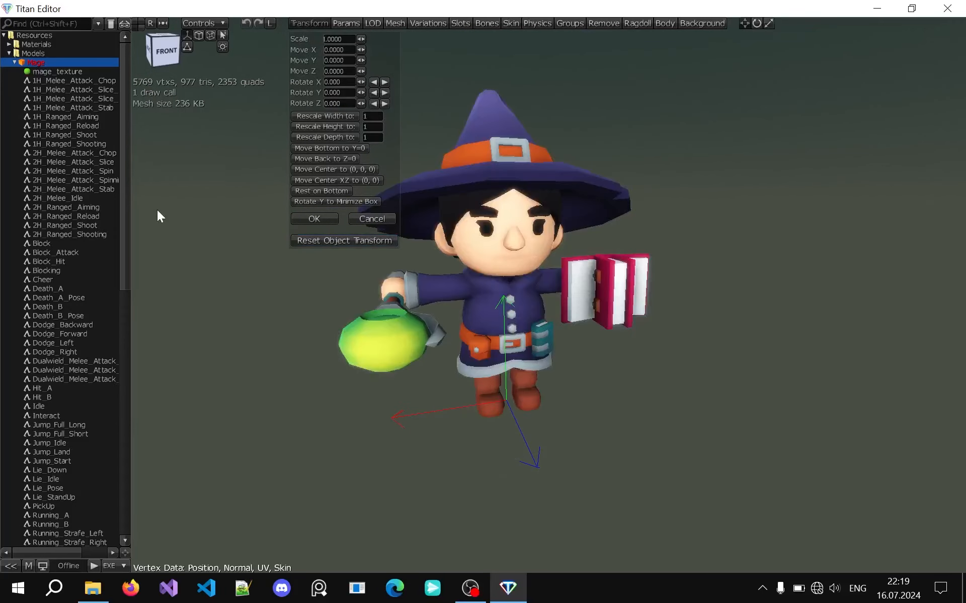
middle_click_drag(209, 280, 210, 281)
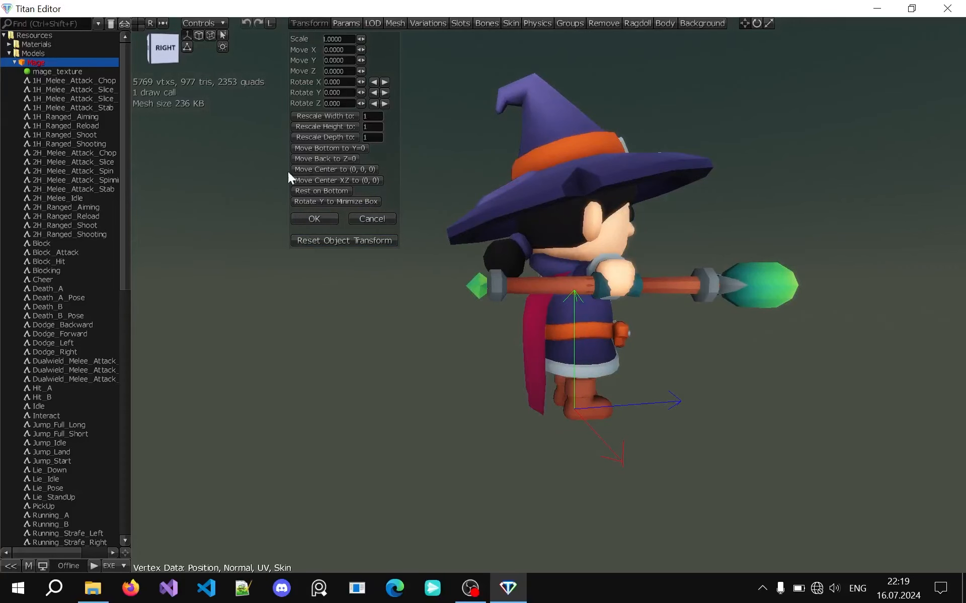
middle_click_drag(240, 213, 360, 170)
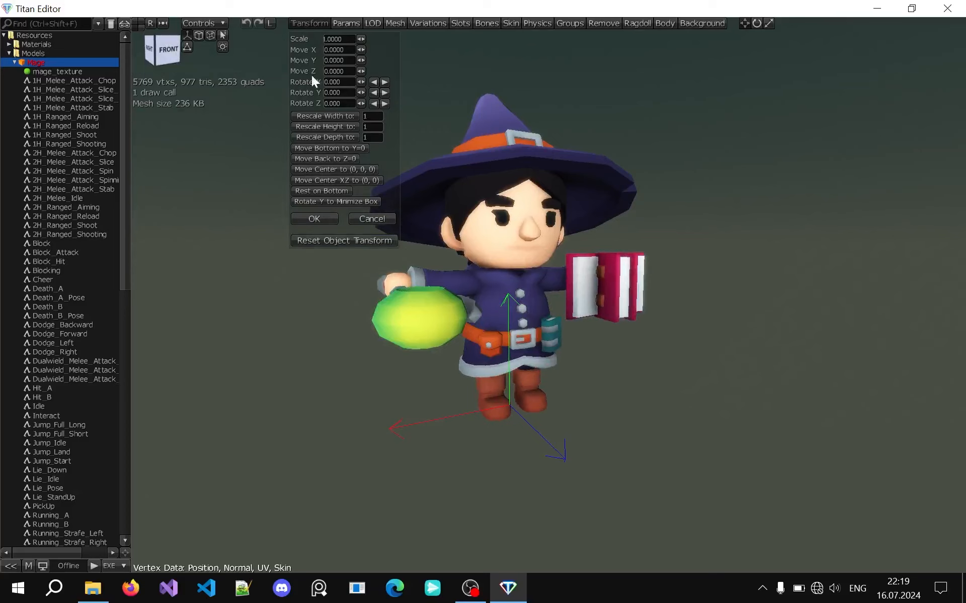
left_click(313, 219)
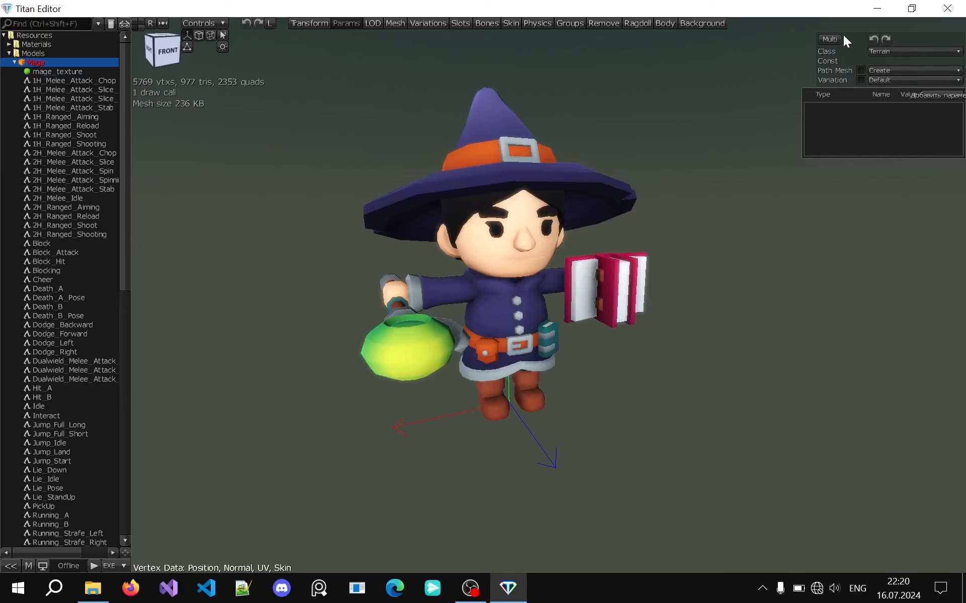
Start a new level of detail for the Mage and inspect its simplified mesh preview from near and far
left_click(372, 23)
scroll(354, 150, "down", 3)
scroll(351, 151, "up", 5)
middle_click_drag(351, 151, 383, 166)
scroll(357, 157, "down", 1)
scroll(357, 157, "down", 4)
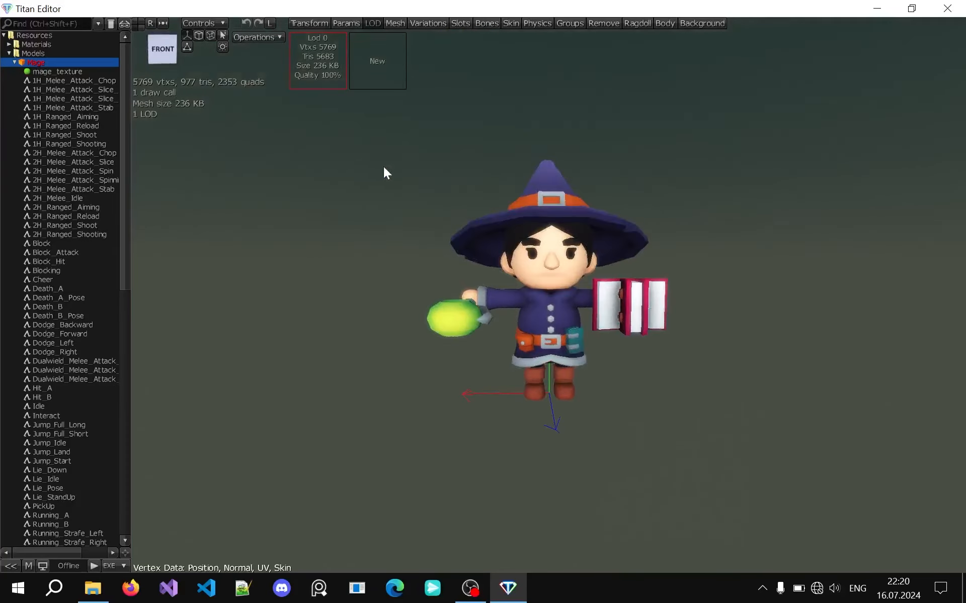
left_click(379, 61)
middle_click_drag(614, 108, 622, 128)
scroll(603, 116, "up", 2)
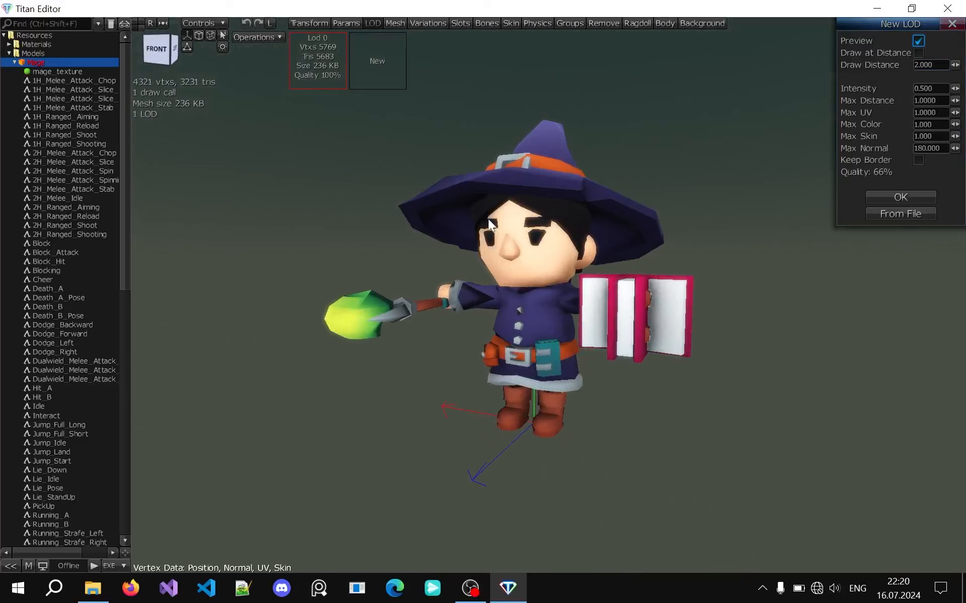
middle_click_drag(488, 219, 474, 212)
scroll(475, 212, "up", 2)
Compare the LOD preview with the original mesh and create the LOD with draw distance 2 and intensity 0.5
left_click(918, 41)
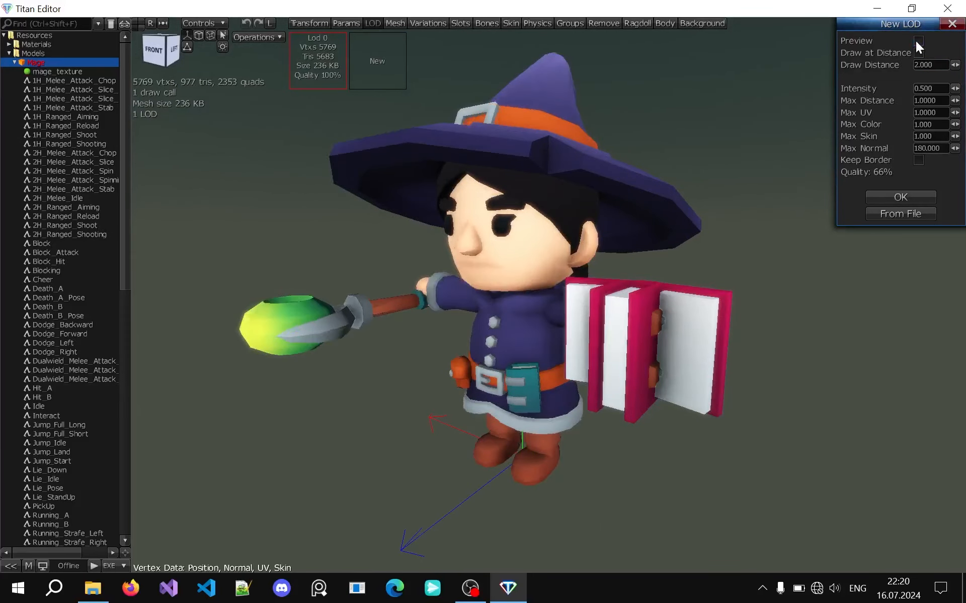
left_click(917, 41)
left_click(917, 41)
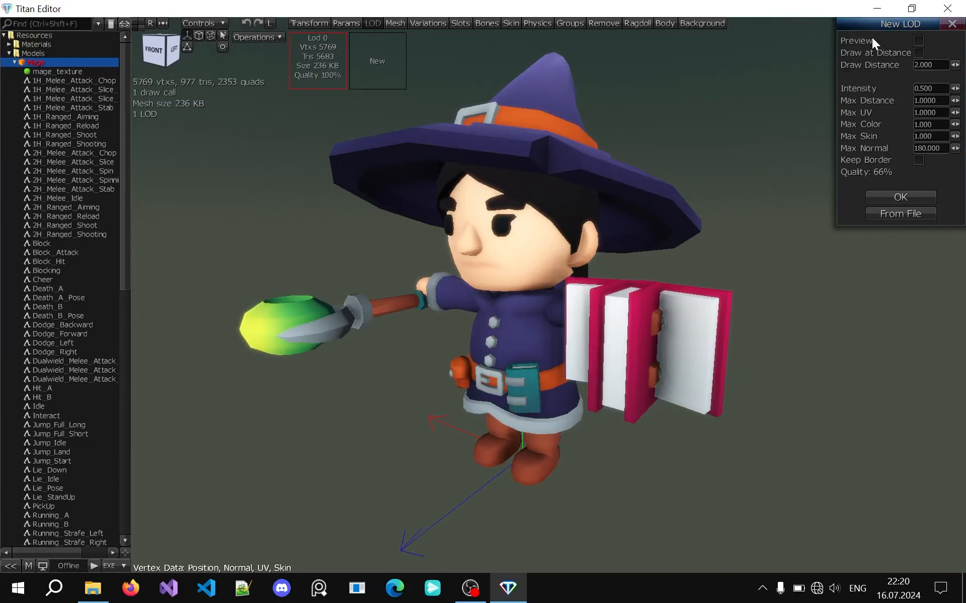
left_click(899, 196)
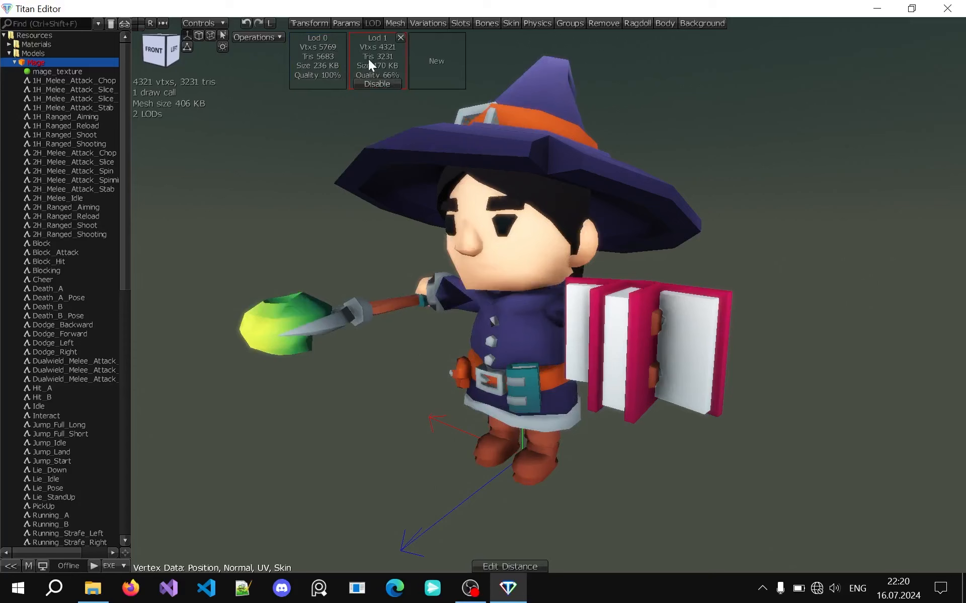
left_click(427, 71)
left_click(886, 213)
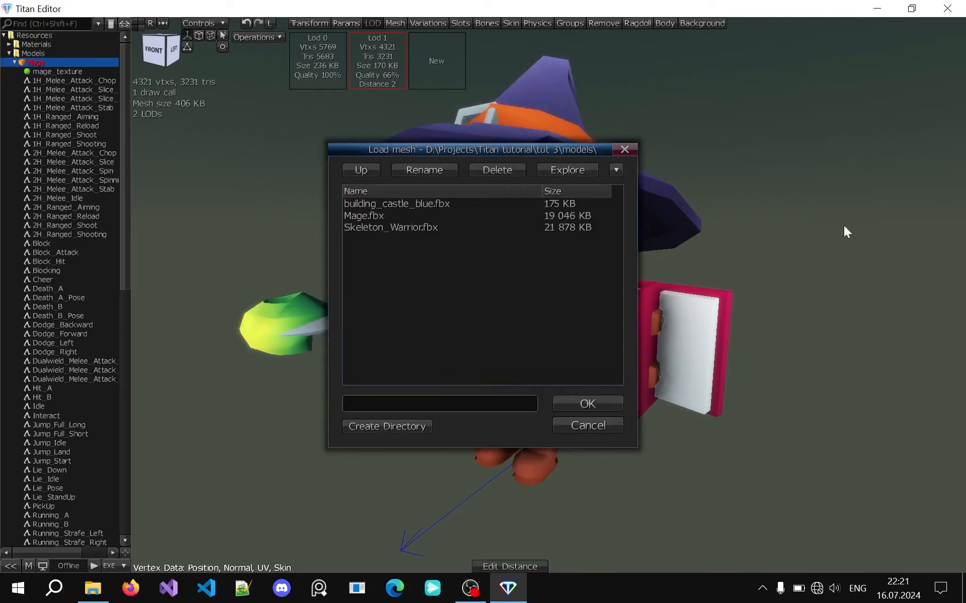
left_click(619, 149)
scroll(269, 217, "down", 4)
middle_click_drag(270, 217, 268, 218)
scroll(269, 219, "up", 3)
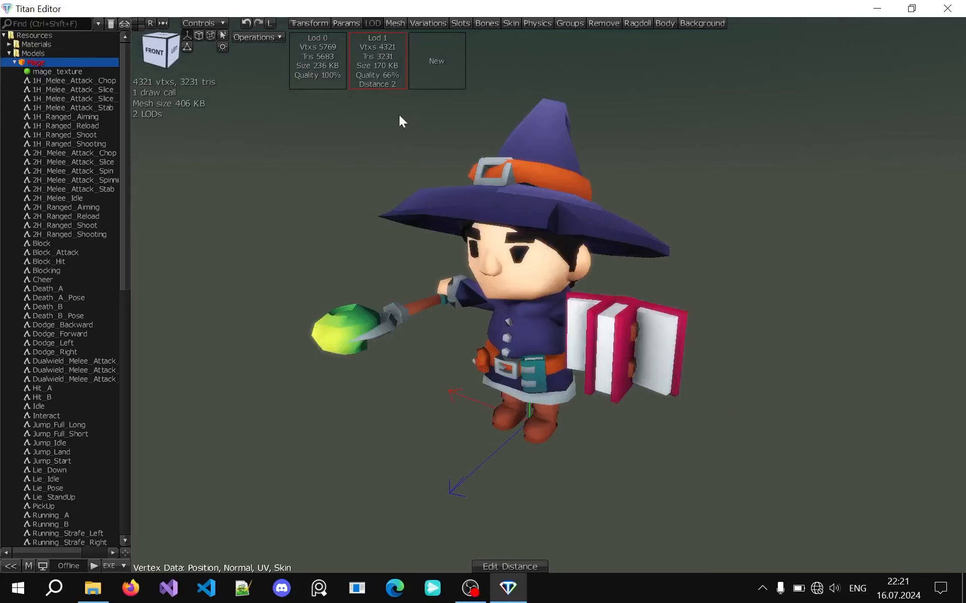
Open the Mage's mesh parts list, enlarge the Parts window to show names and materials, and select the Mage_Hat part
left_click(393, 24)
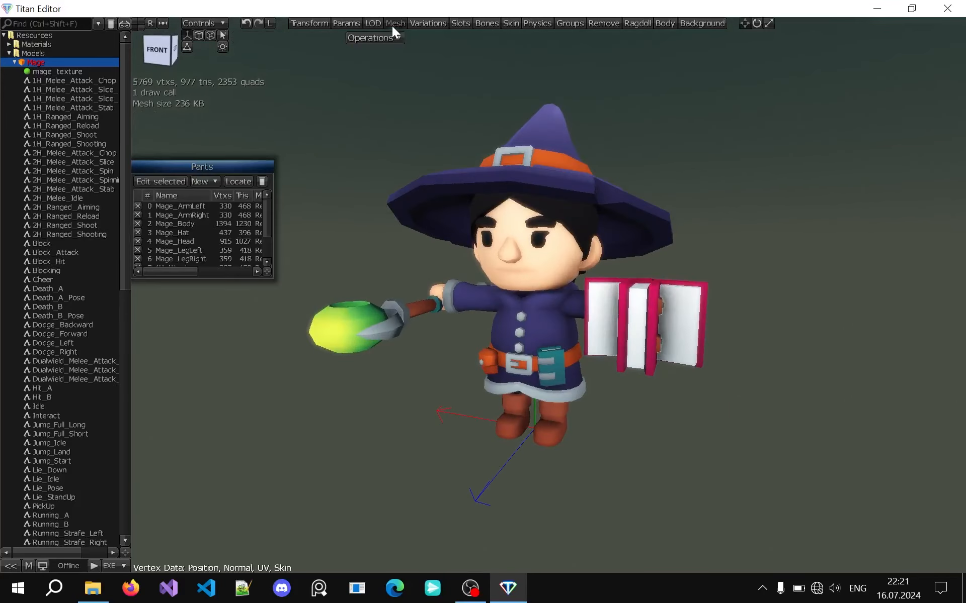
left_click_drag(275, 281, 378, 396)
left_click(299, 276)
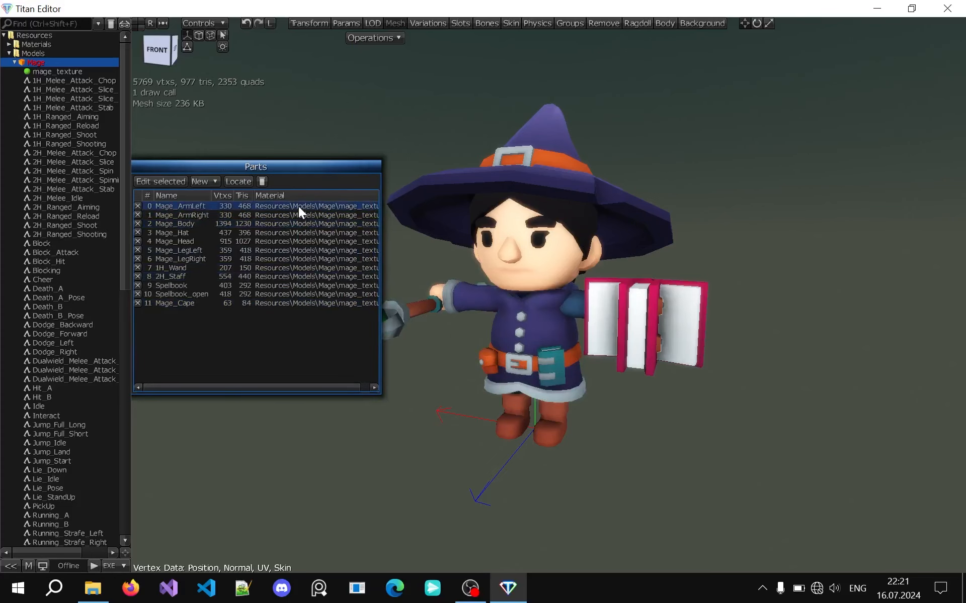
middle_click_drag(423, 206, 553, 207)
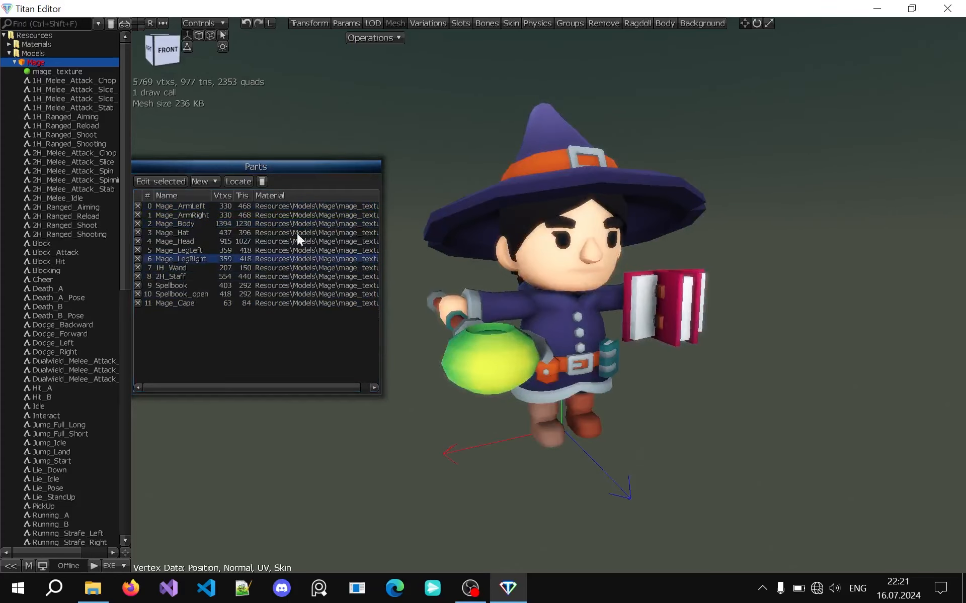
left_click(273, 233)
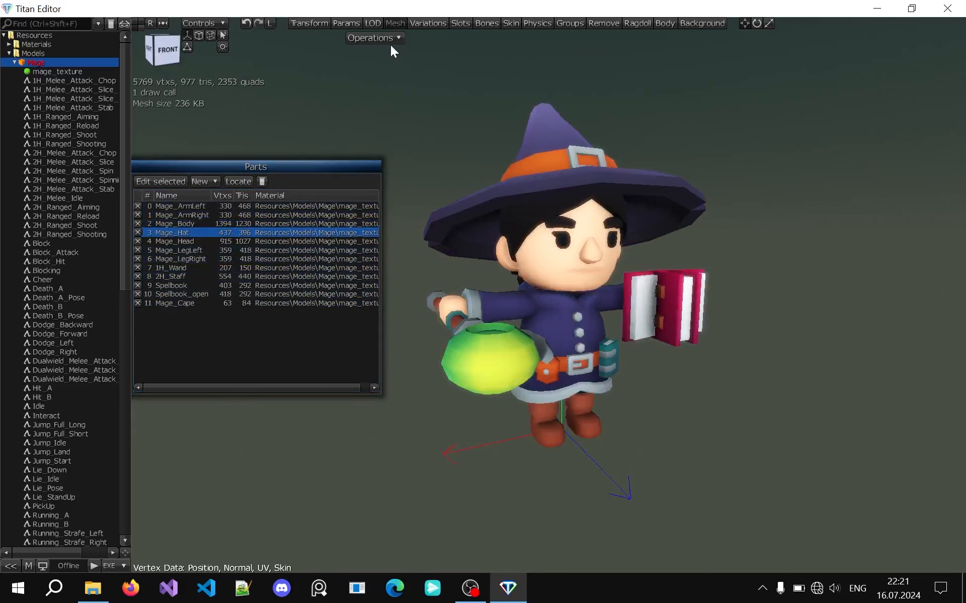
left_click(394, 39)
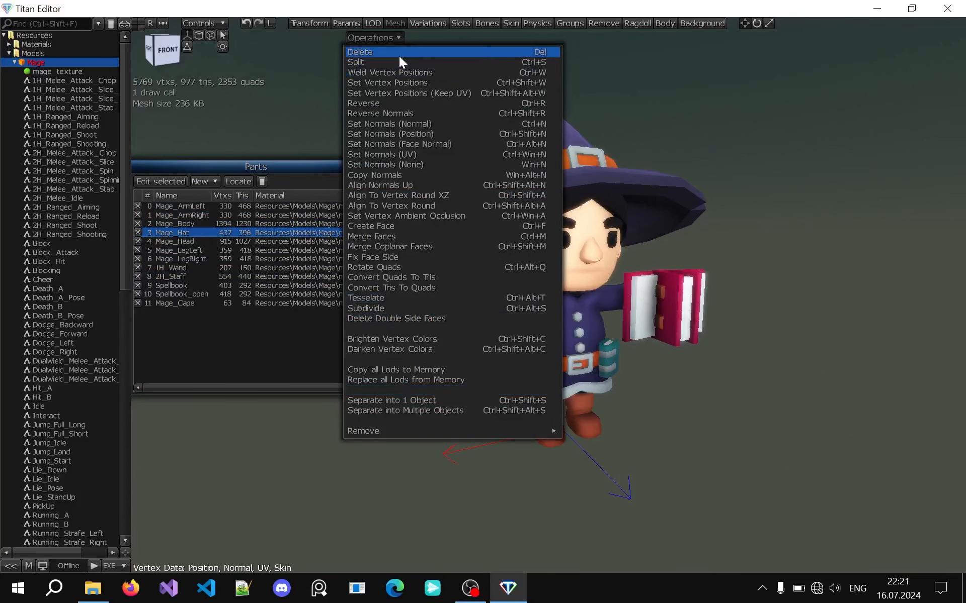
key("Escape")
Add a Box part to the Mage's mesh and switch off that part's visibility
left_click(206, 181)
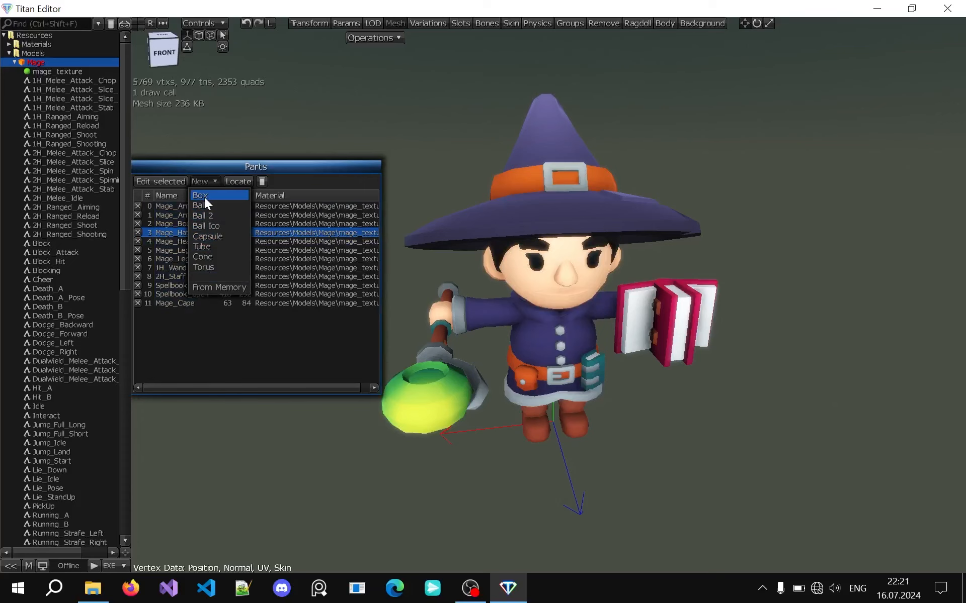
left_click(205, 196)
right_click_drag(503, 133, 473, 445)
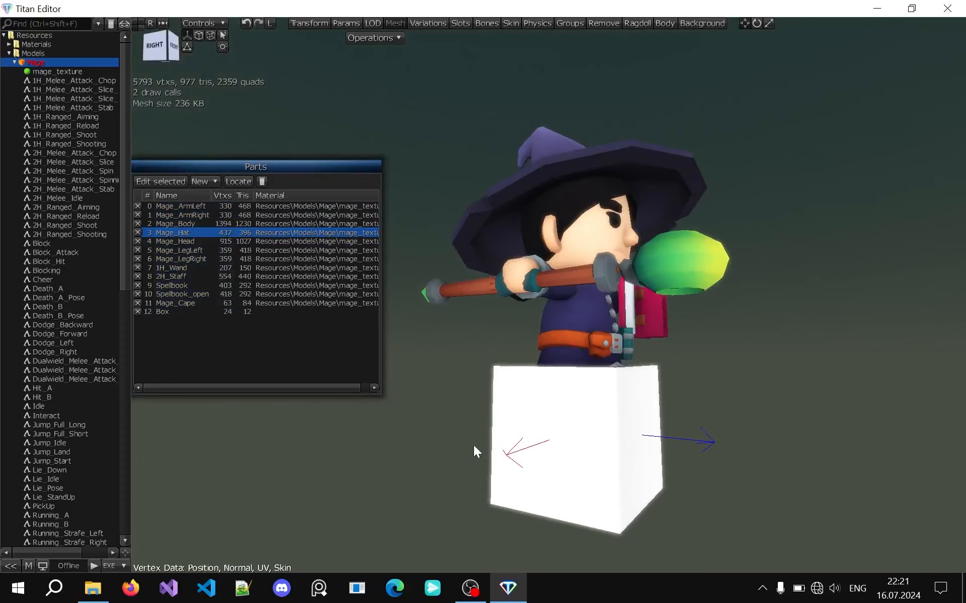
left_click(137, 311)
Open the Mage's variations list and enlarge its window, and examine the model in the slots view
left_click(423, 23)
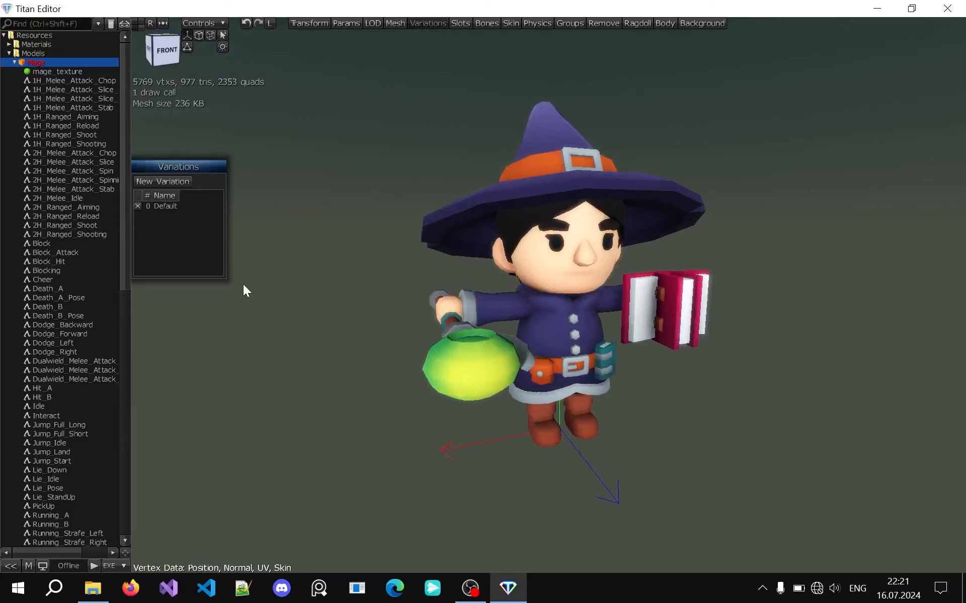
left_click_drag(223, 279, 345, 303)
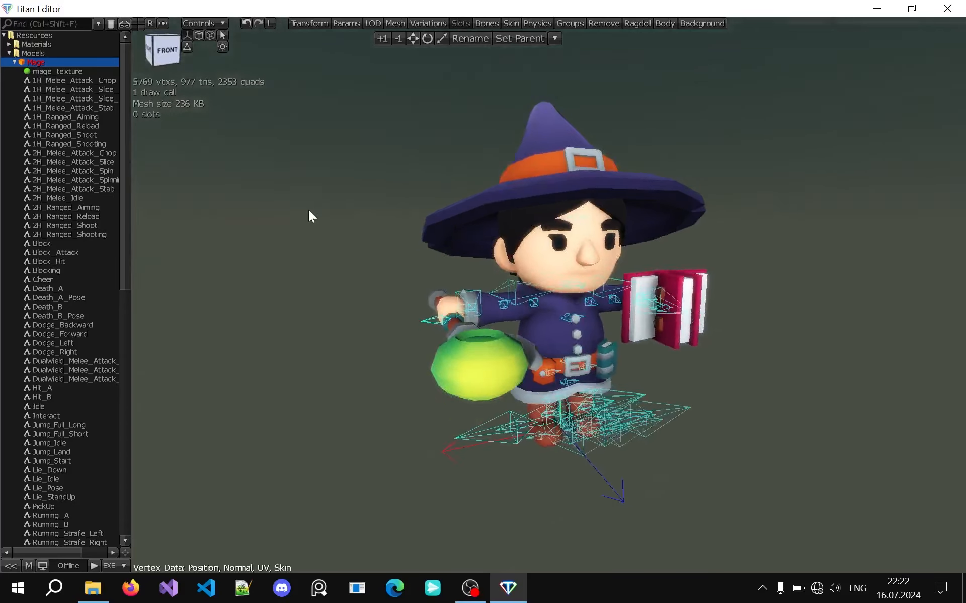
middle_click_drag(309, 210, 309, 209)
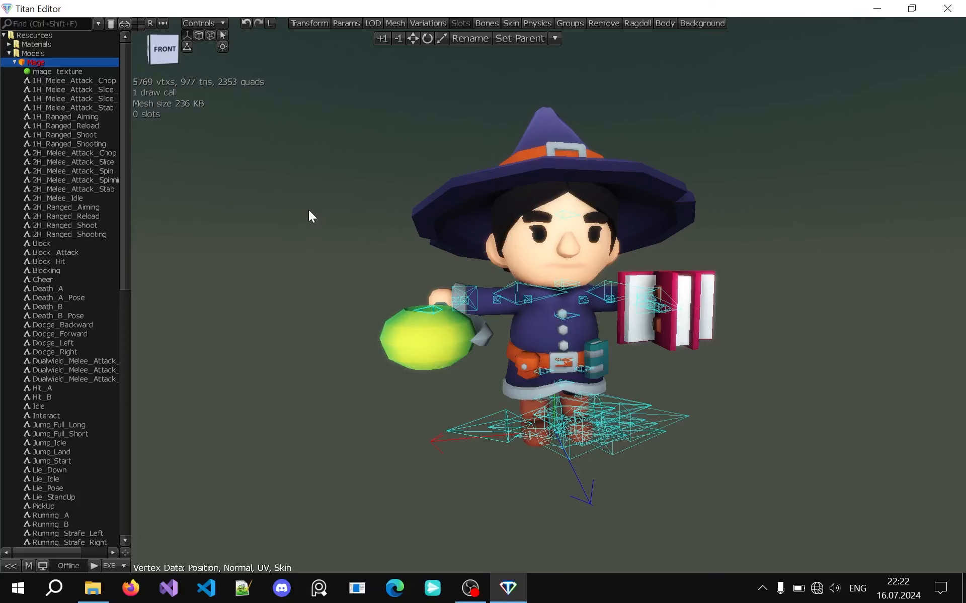
middle_click_drag(375, 220, 375, 220)
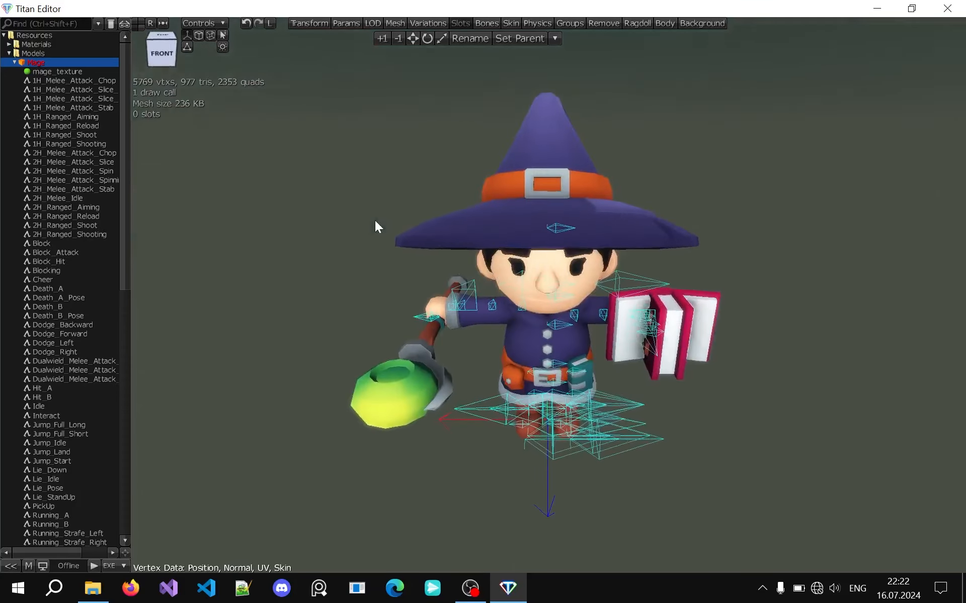
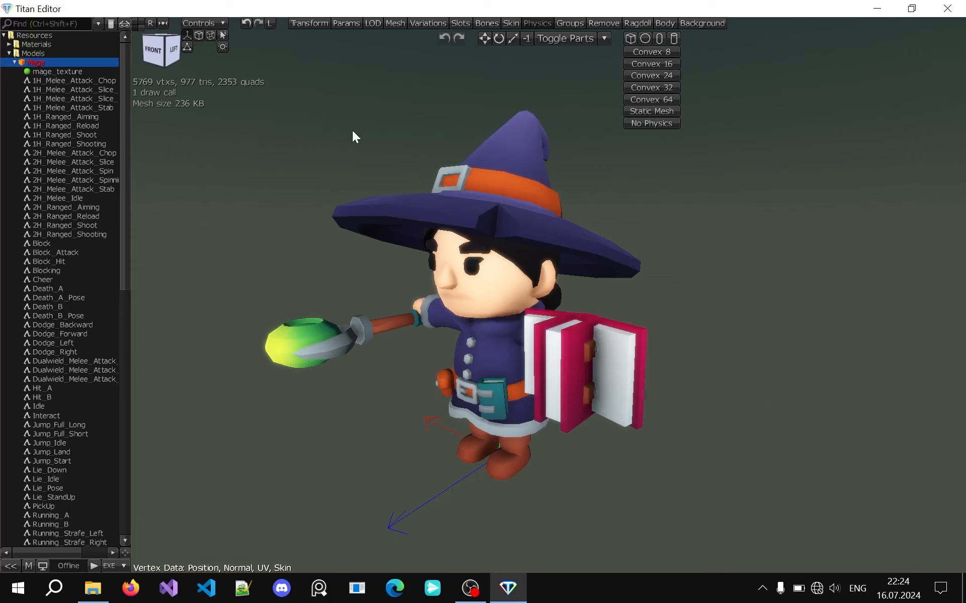
Create a Static Mesh physical body for the Mage, inspect its wireframe and remove the physics
left_click(636, 113)
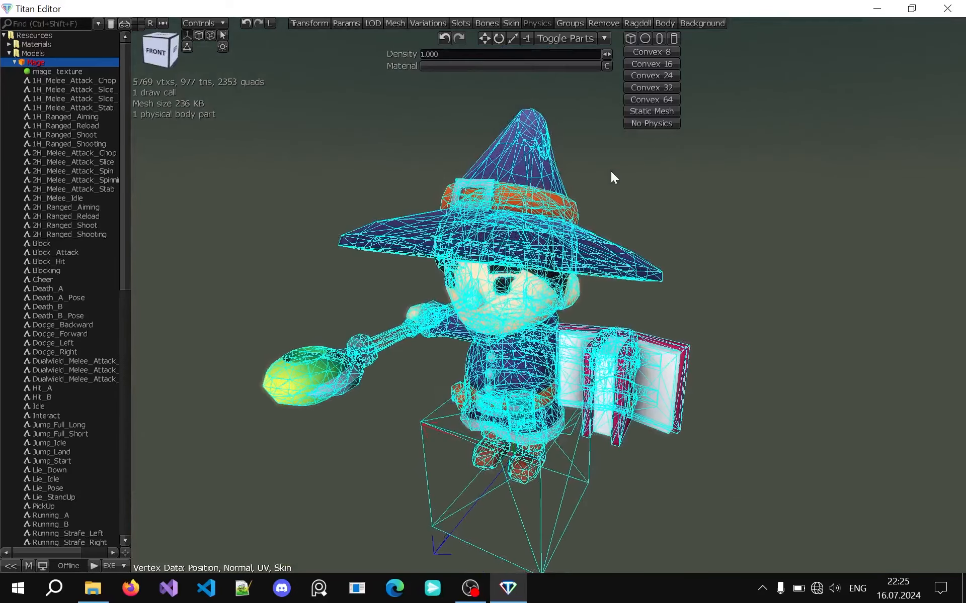
scroll(614, 171, "up", 3)
middle_click_drag(652, 189, 652, 189)
scroll(652, 189, "down", 3)
left_click(651, 123)
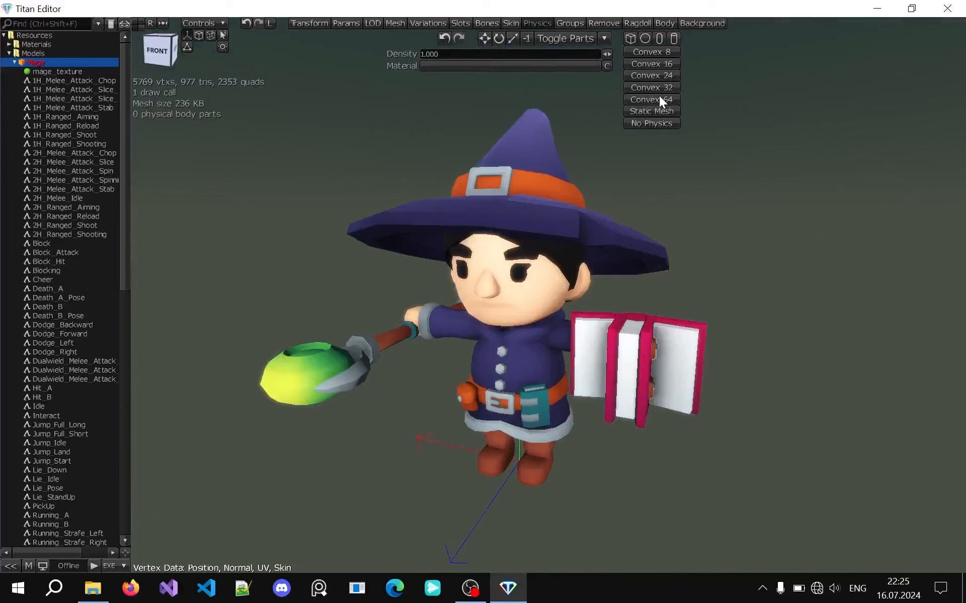
Create a Convex 32 physical body around the Mage, inspect the hull and remove the physics
left_click(653, 90)
middle_click_drag(574, 223, 574, 223)
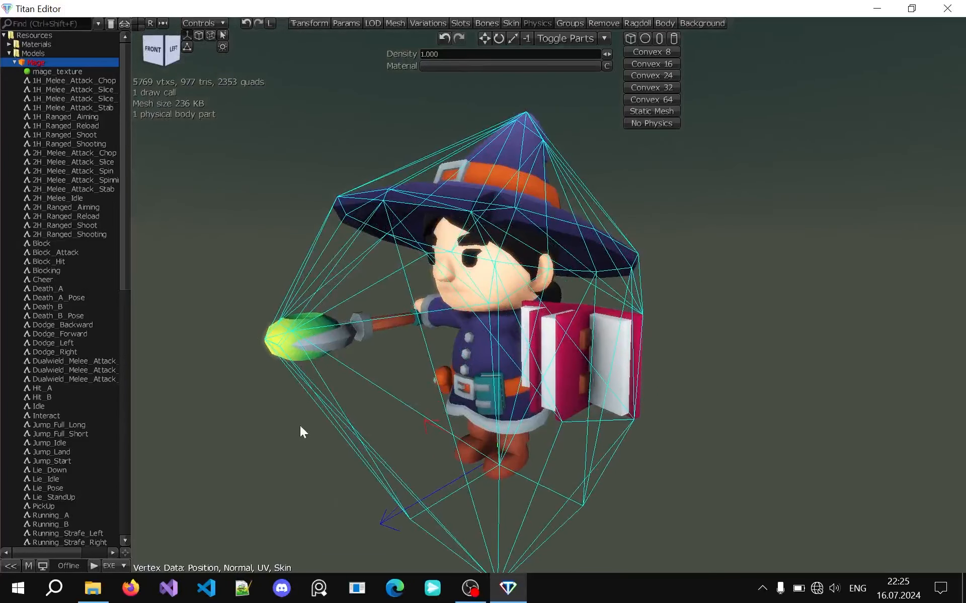
left_click(649, 124)
middle_click_drag(587, 110, 587, 111)
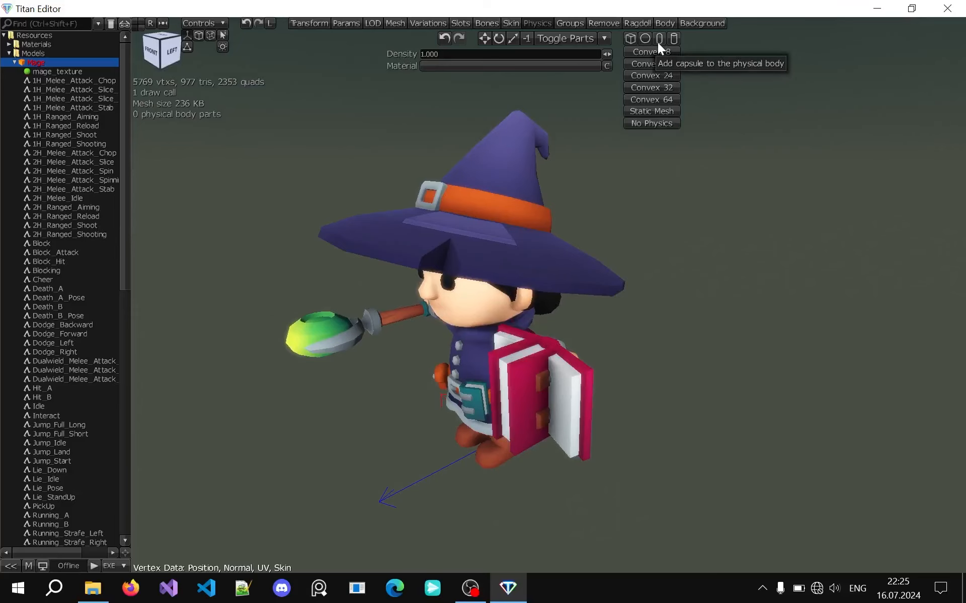
middle_click_drag(512, 185, 512, 186)
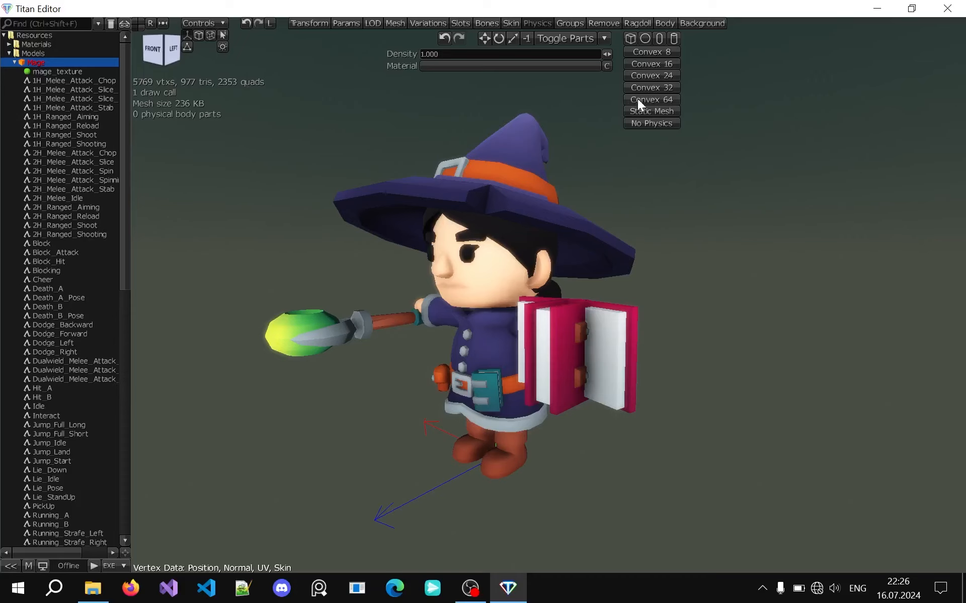
middle_click_drag(413, 129, 397, 119)
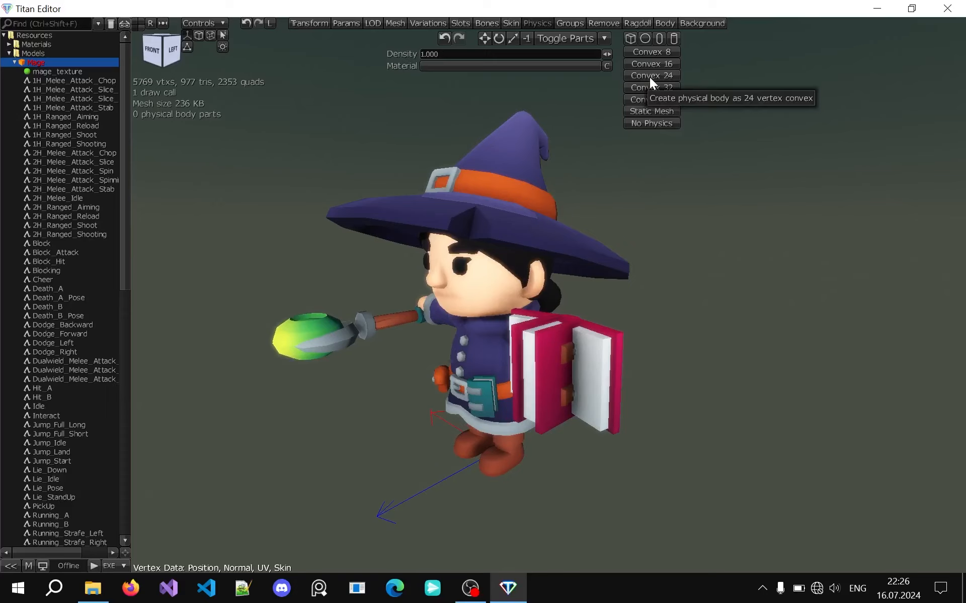
middle_click_drag(552, 95, 529, 53)
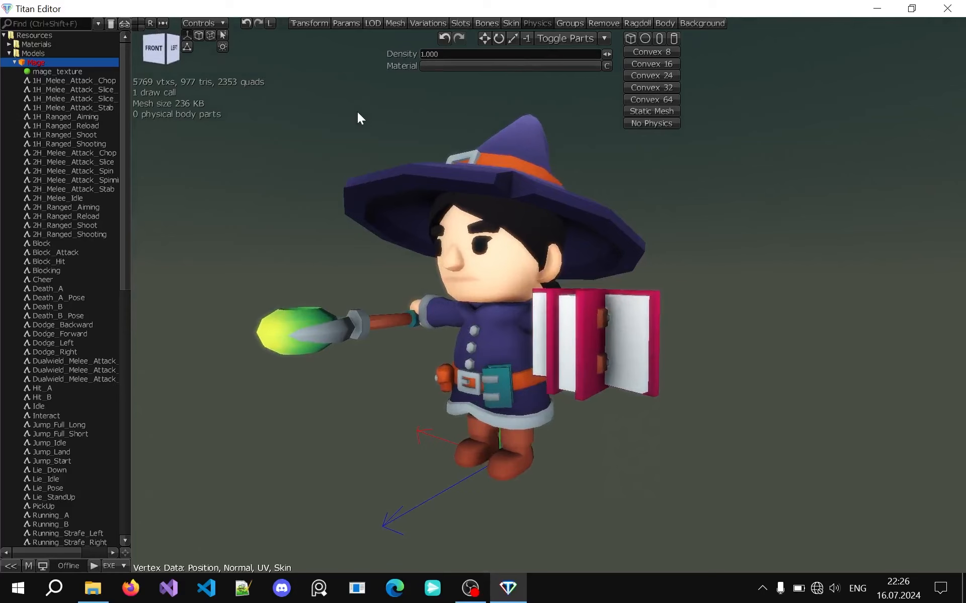
Turn on part toggling, exclude the Mage's hat and create a Static Mesh physical body from the remaining parts
left_click(569, 42)
middle_click_drag(310, 149, 318, 361)
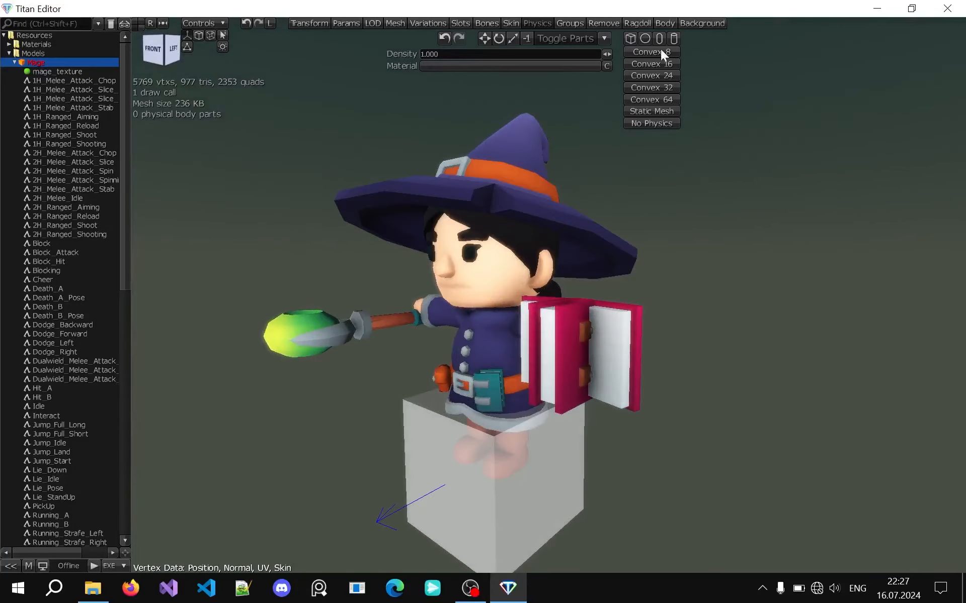
left_click(659, 113)
middle_click_drag(508, 191, 375, 343)
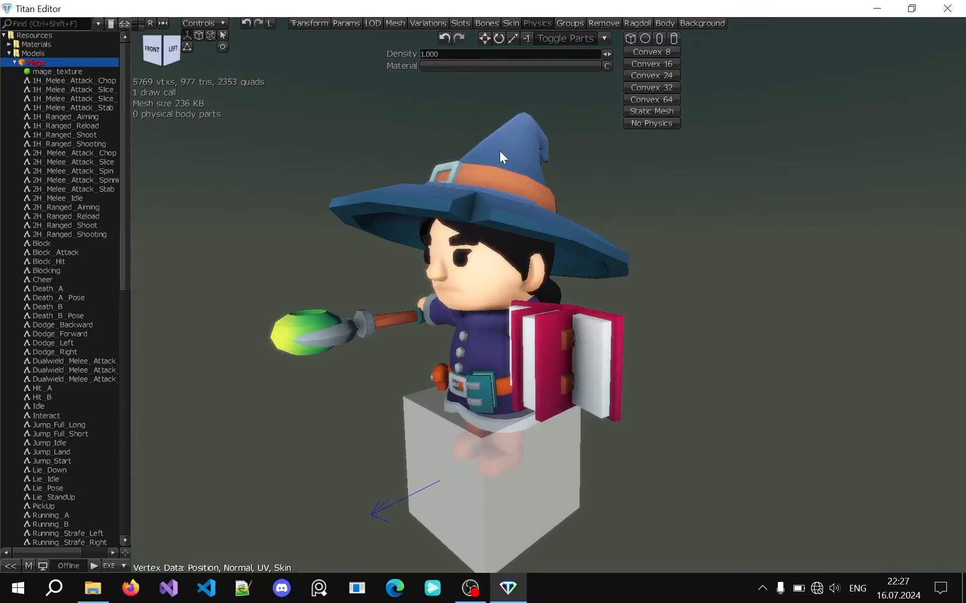
left_click(500, 151)
middle_click_drag(233, 202, 233, 202)
left_click(638, 111)
middle_click_drag(551, 205, 551, 205)
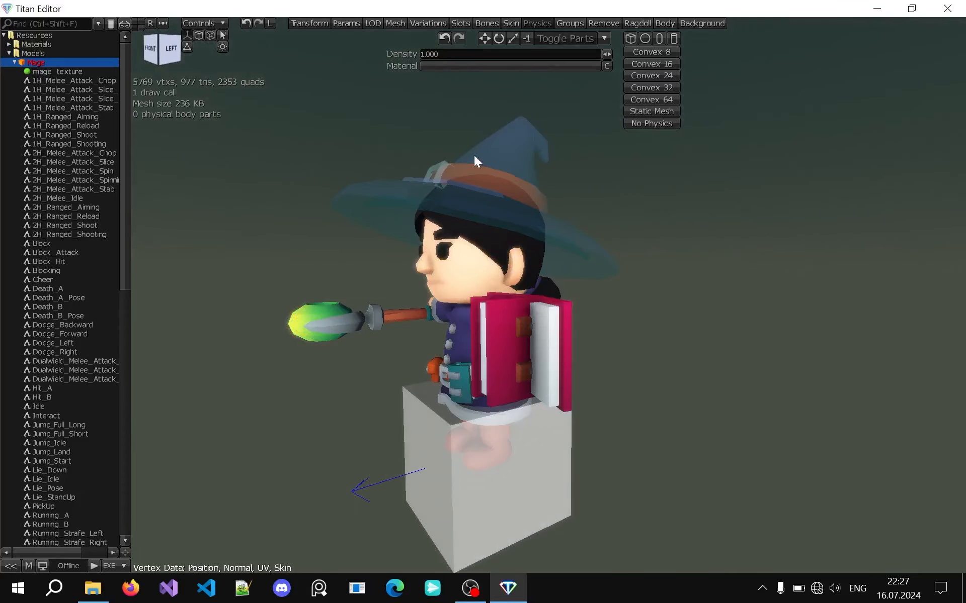
Include the Mage's hat again, toggle the box part under the model and turn off part toggling
left_click(502, 180)
left_click(494, 141)
left_click(486, 159)
left_click(496, 153)
left_click(469, 445)
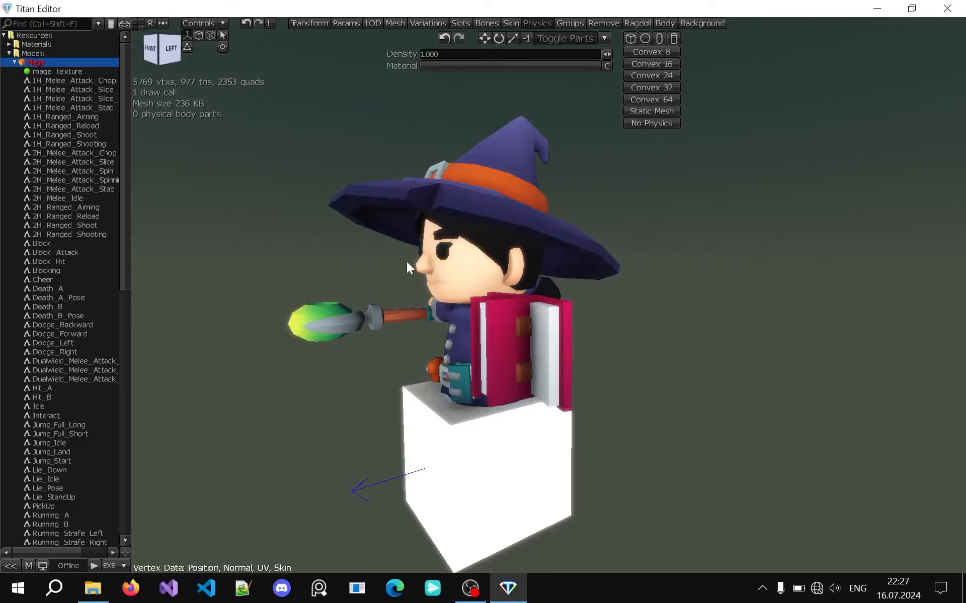
left_click(565, 38)
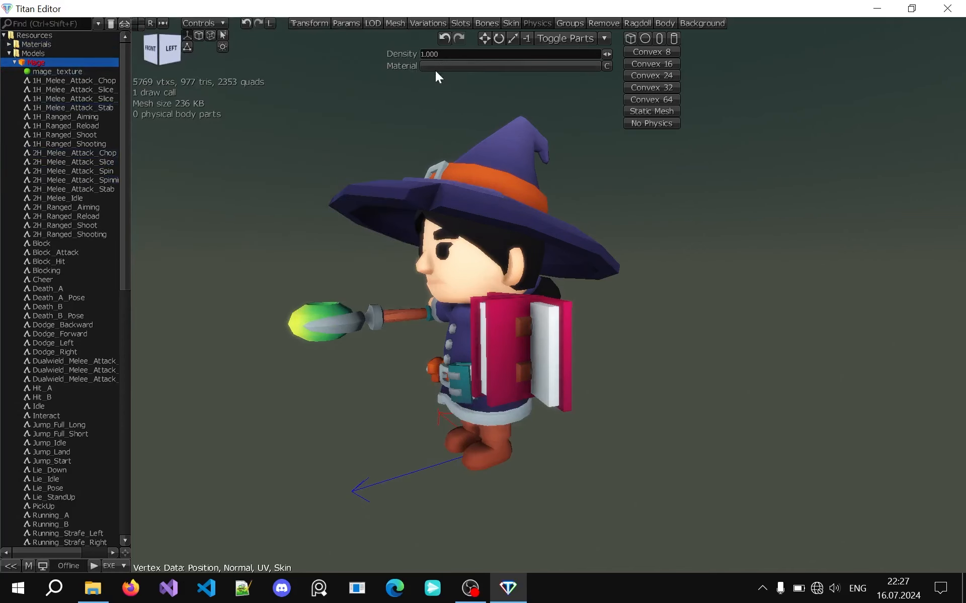
Create a physics material named Physics Material in the Models folder and assign it as the material of the Mage's physical body
right_click(24, 55)
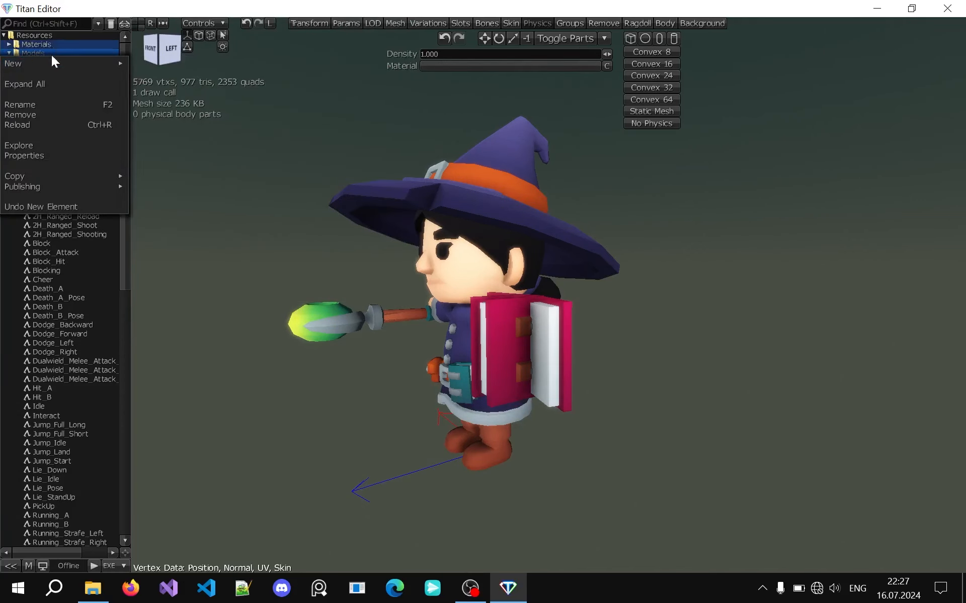
mouse_move(52, 63)
left_click(163, 185)
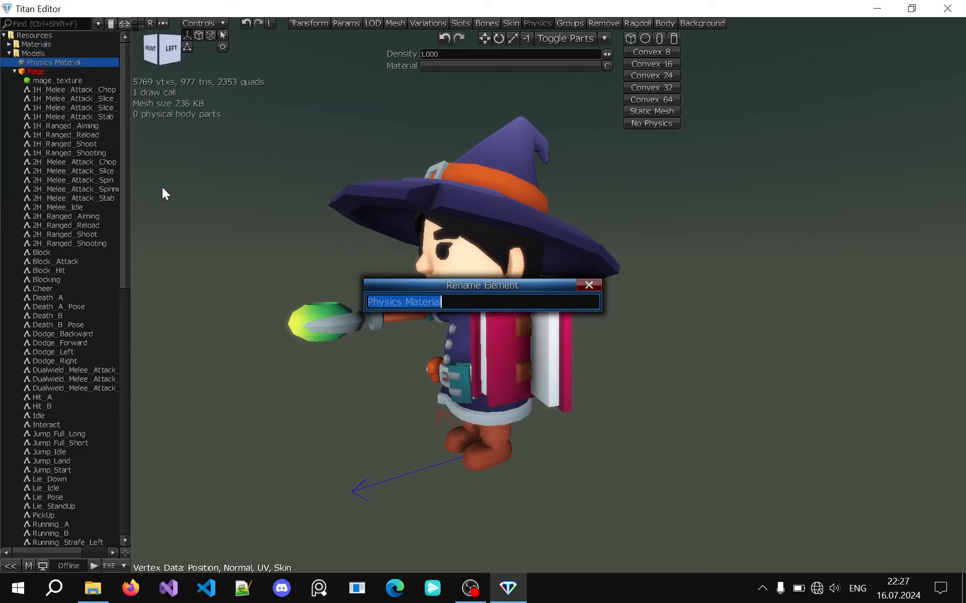
key("Return")
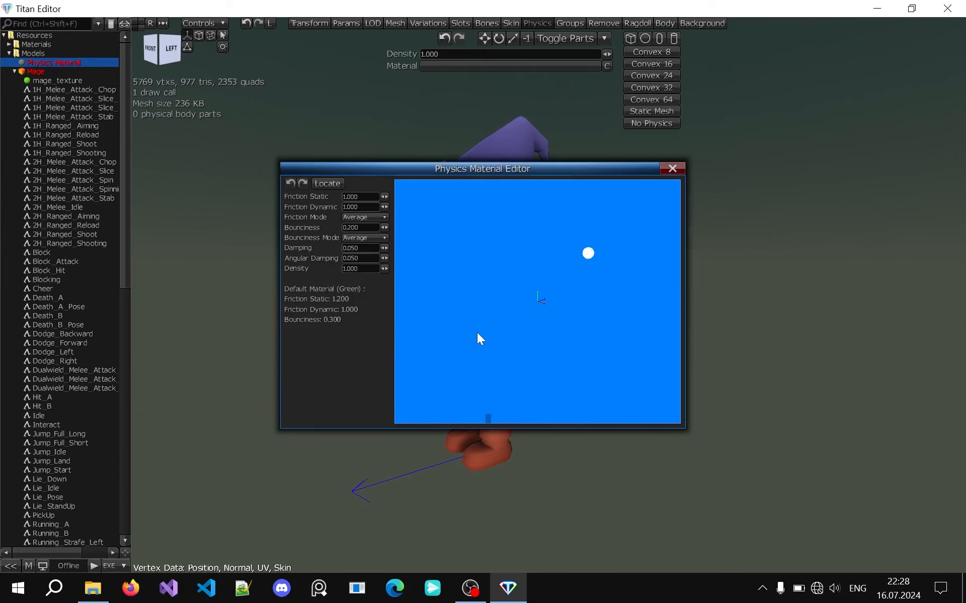
left_click(672, 169)
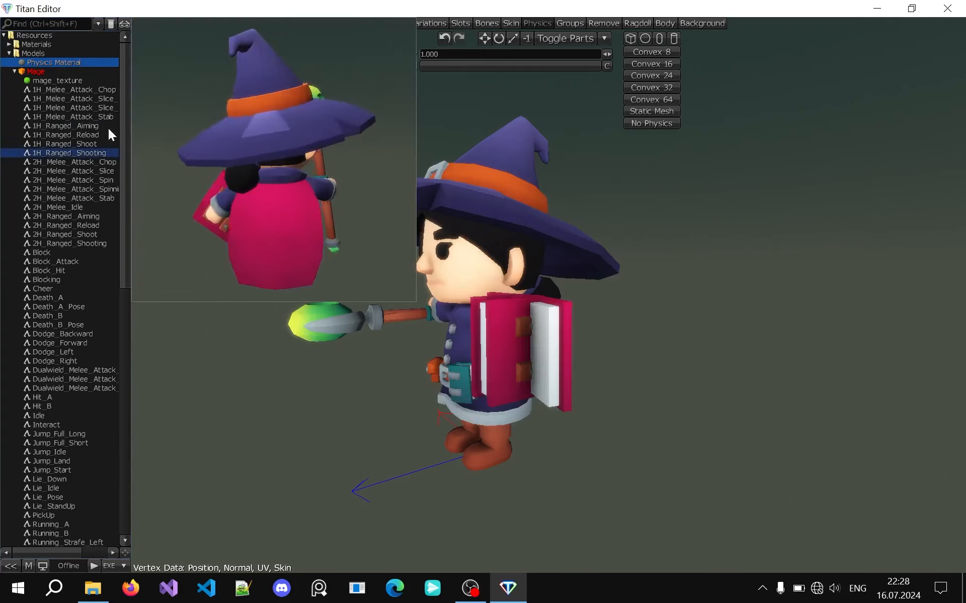
left_click_drag(63, 62, 508, 67)
middle_click_drag(388, 186, 388, 186)
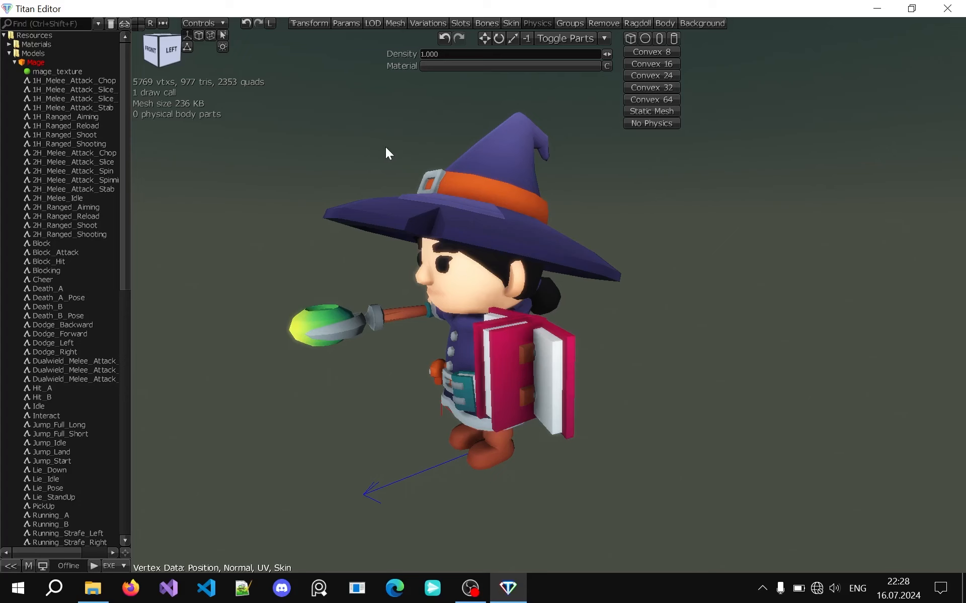
Switch the Mage from physics to draw groups and create an enum named Draw parts in the Models folder
left_click(537, 24)
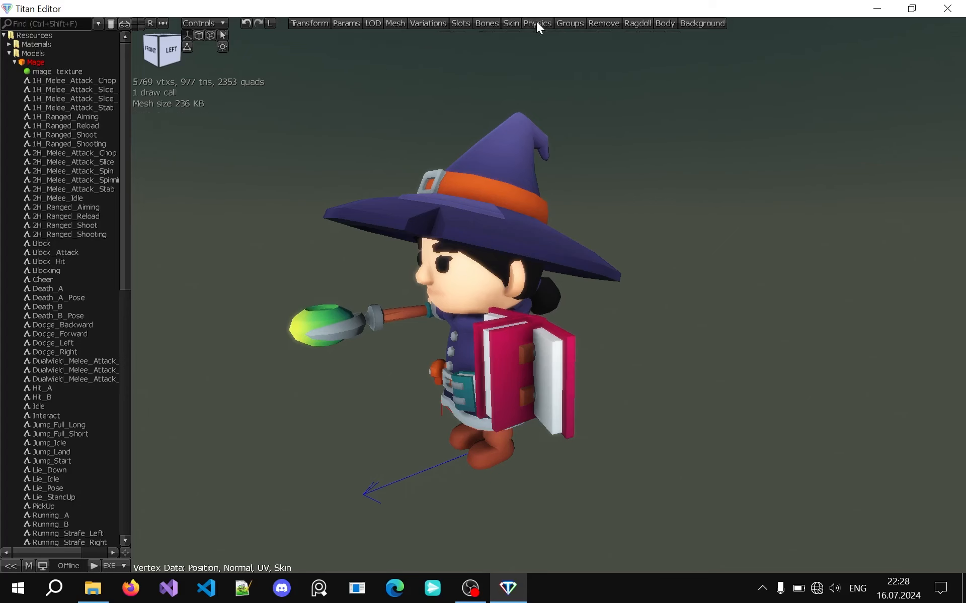
left_click(563, 22)
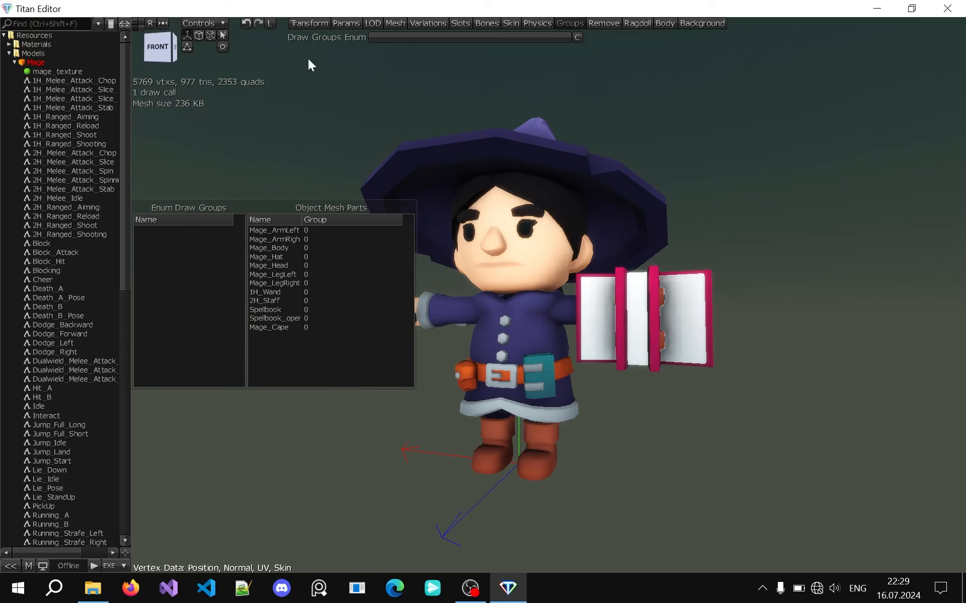
right_click(43, 54)
mouse_move(69, 61)
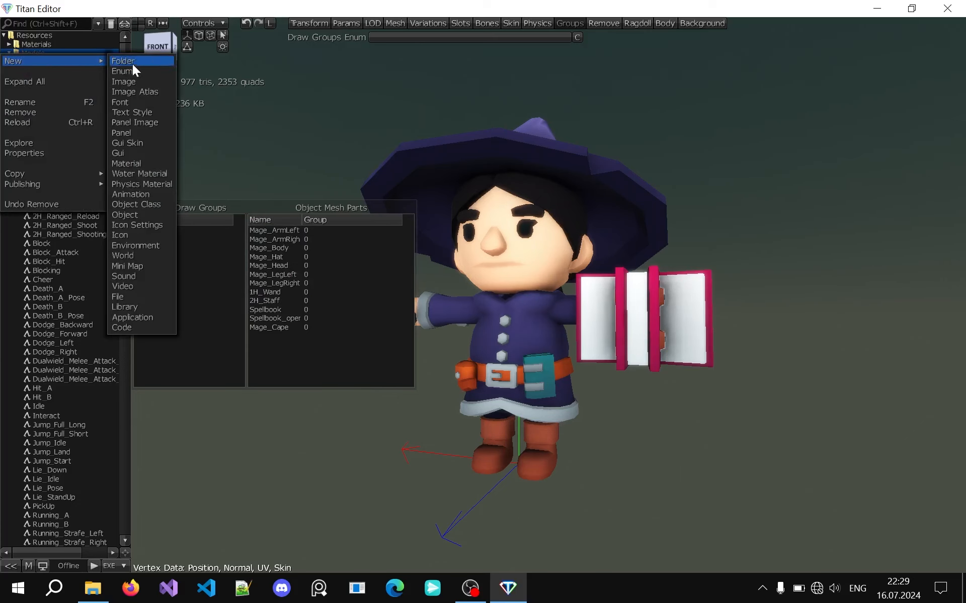
left_click(140, 75)
type("Draw parts")
key("Return")
Add the entries Body and Head to the Draw parts enum and close its editor
left_click(509, 212)
type("Body")
key("Return")
left_click(520, 210)
type("Head")
key("Return")
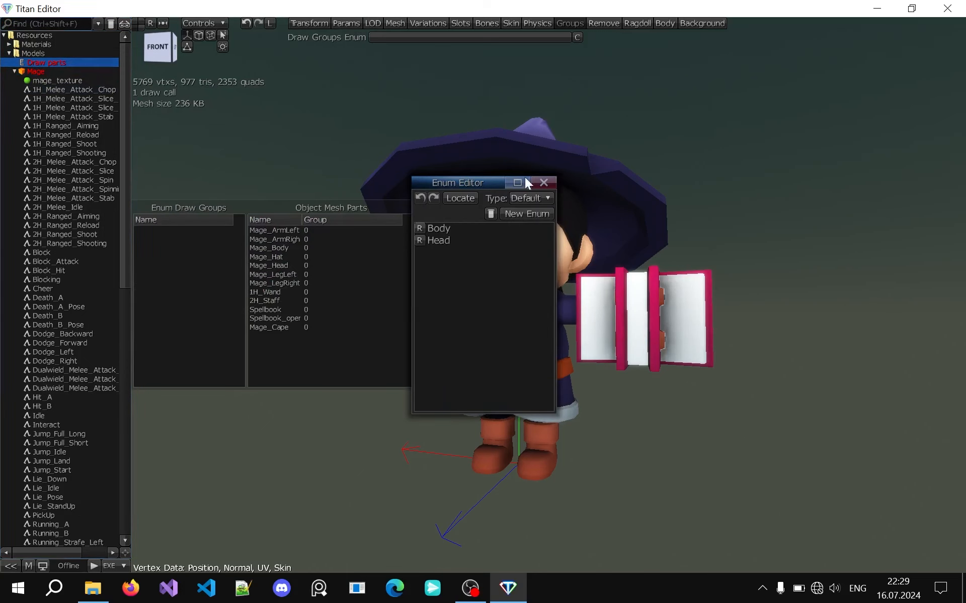
left_click_drag(471, 182, 509, 137)
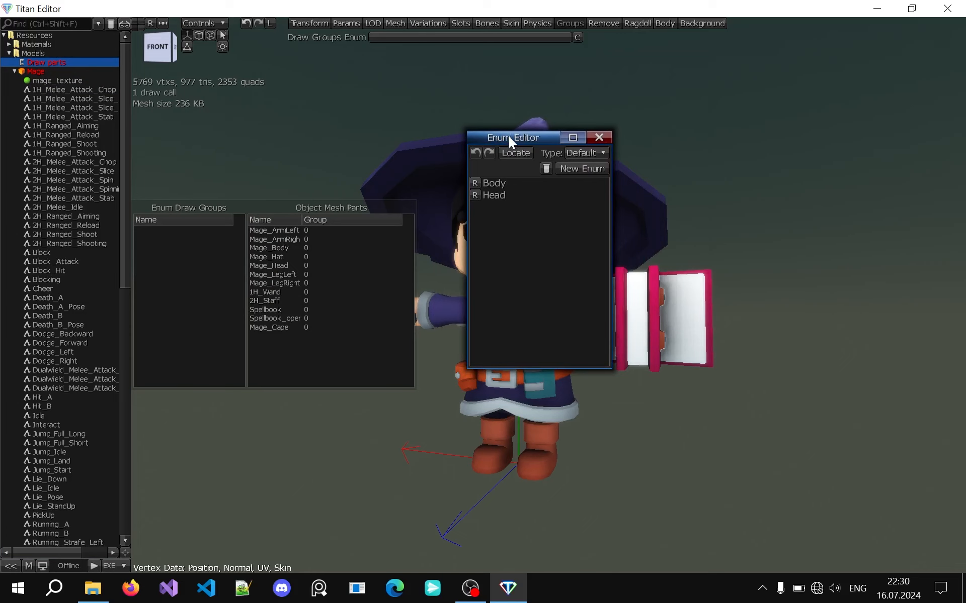
key("Escape")
Set Draw parts as the Mage's draw groups enum and assign Mage_Hat and Mage_Head to the Head group
mouse_move(38, 62)
left_mouse_down()
mouse_move(474, 70)
mouse_move(421, 31)
mouse_move(280, 47)
mouse_move(404, 36)
left_mouse_up()
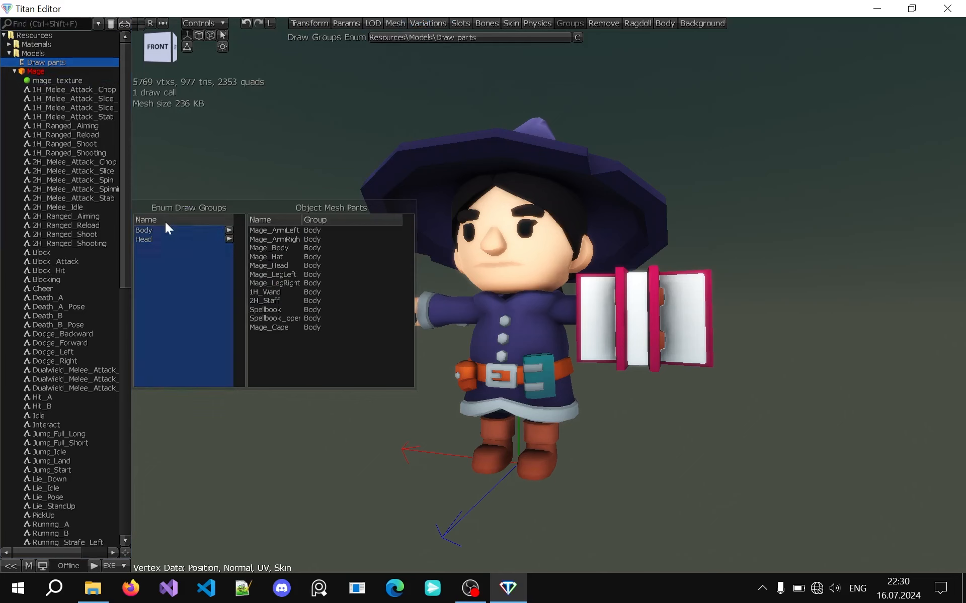
left_click(173, 238)
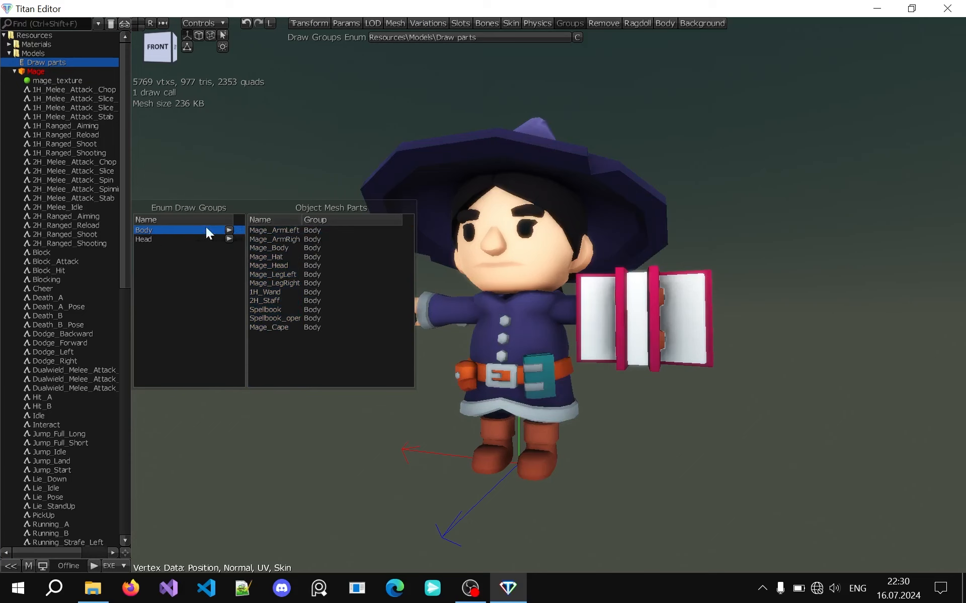
left_click_drag(153, 240, 197, 252)
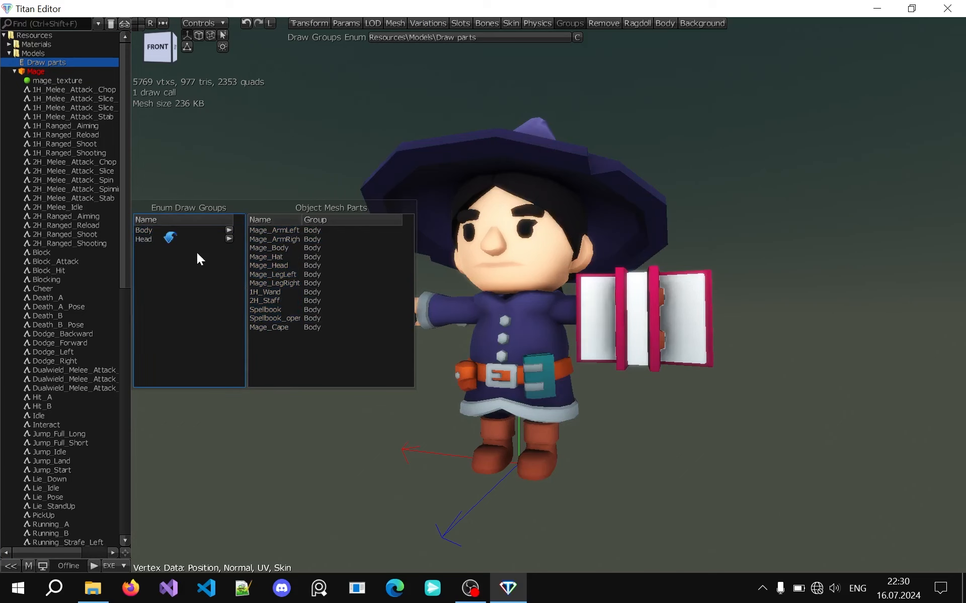
left_click_drag(222, 336, 267, 255)
mouse_move(168, 236)
left_mouse_down()
mouse_move(294, 276)
mouse_move(291, 266)
left_mouse_up()
Preview the Body and Head draw groups separately to check which mesh parts belong to each
left_click(167, 238)
left_click(167, 230)
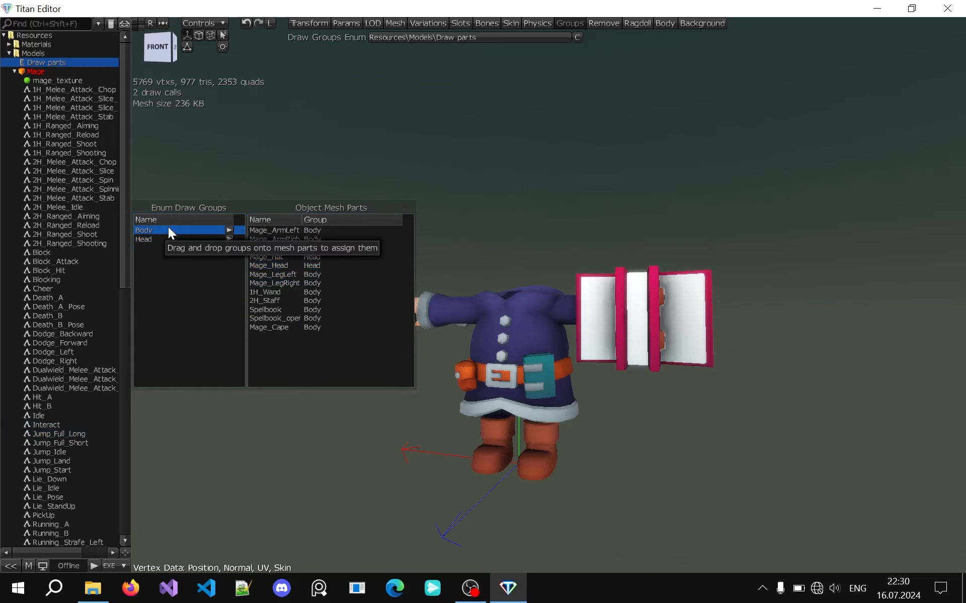
left_click(158, 239)
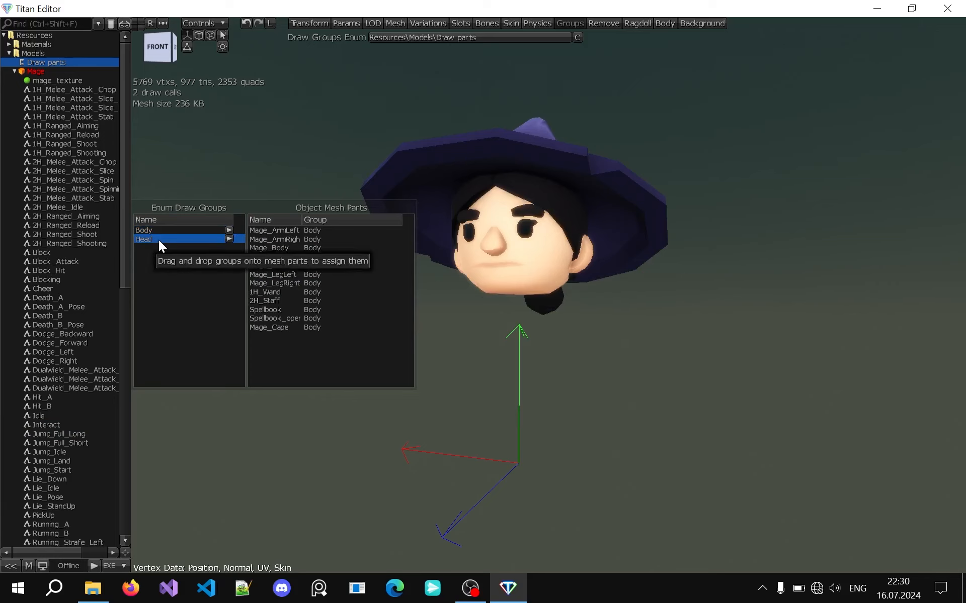
left_click_drag(158, 240, 274, 265)
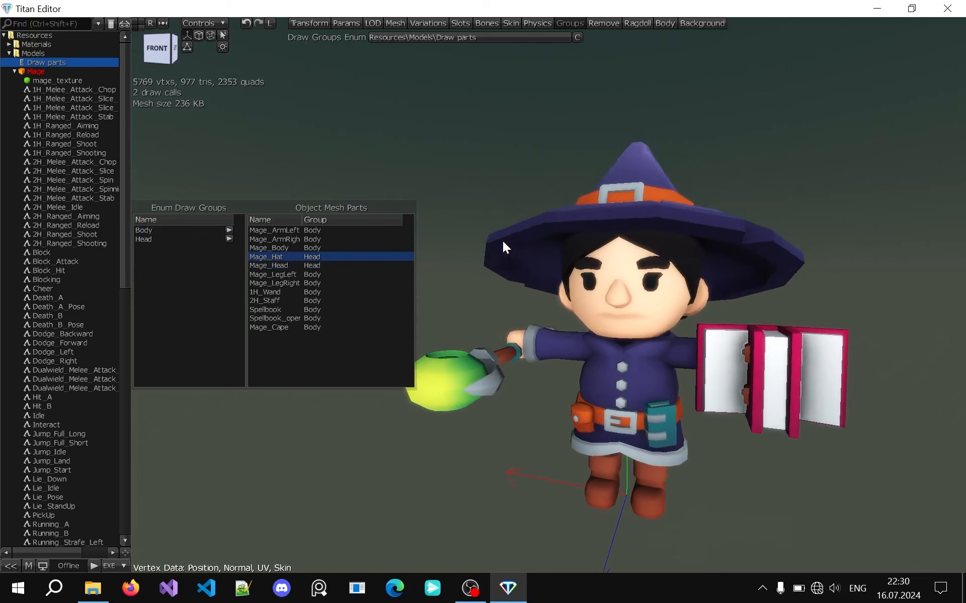
left_click(182, 240)
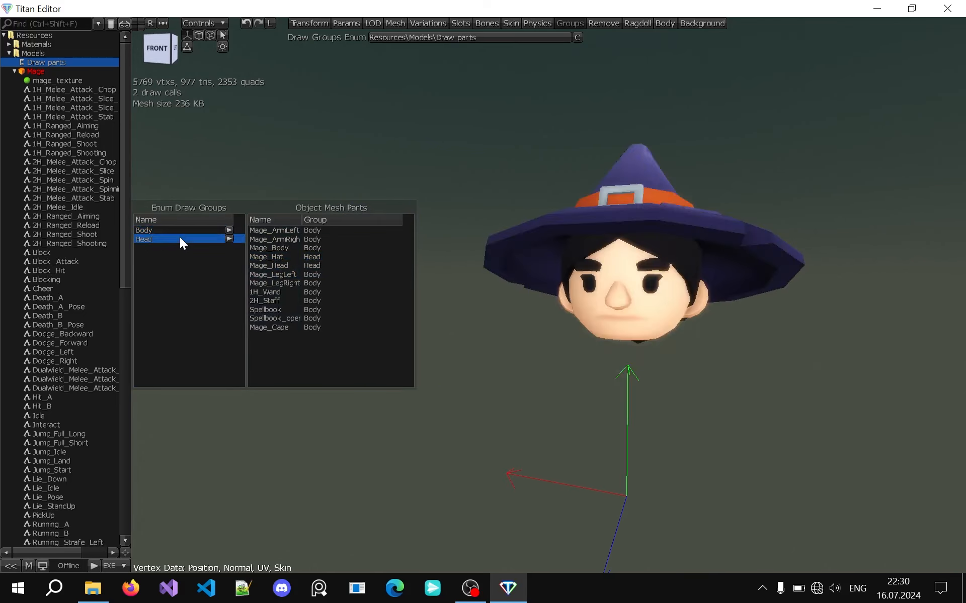
left_click(177, 230)
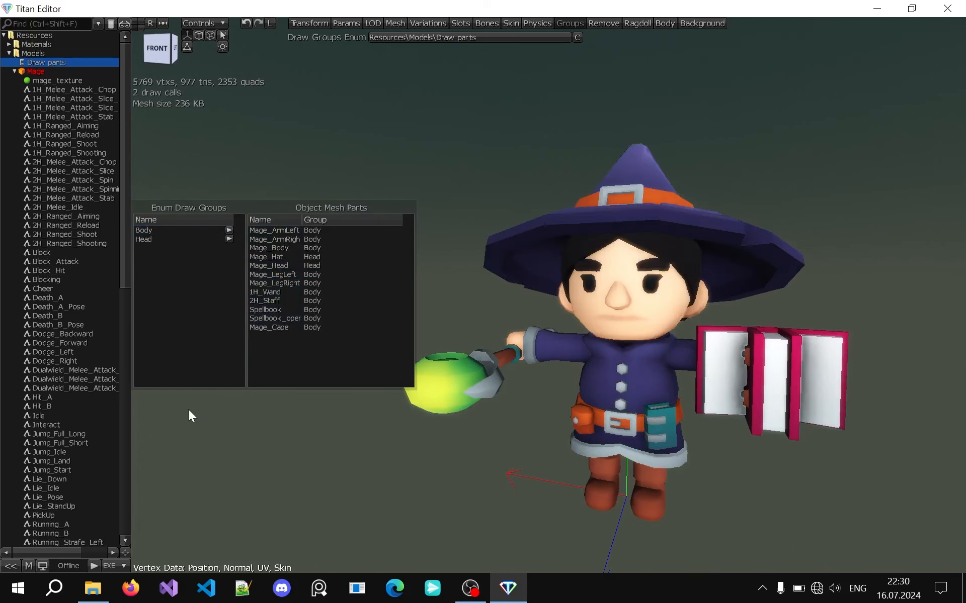
Clear the Mage's draw groups enum and remove the Draw parts enum from the Models folder
left_click(576, 38)
middle_click_drag(480, 123, 480, 122)
scroll(476, 141, "down", 5)
middle_click_drag(455, 194, 470, 241)
scroll(470, 242, "up", 3)
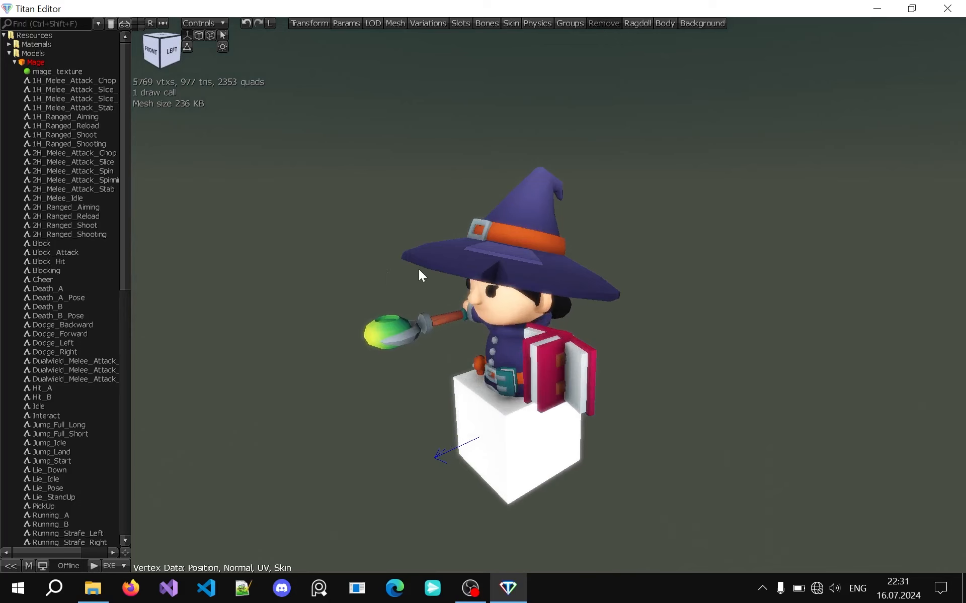
Toggle the white box part under the Mage in the Remove view and inspect the model up close
scroll(419, 269, "up", 3)
middle_click_drag(338, 310, 339, 310)
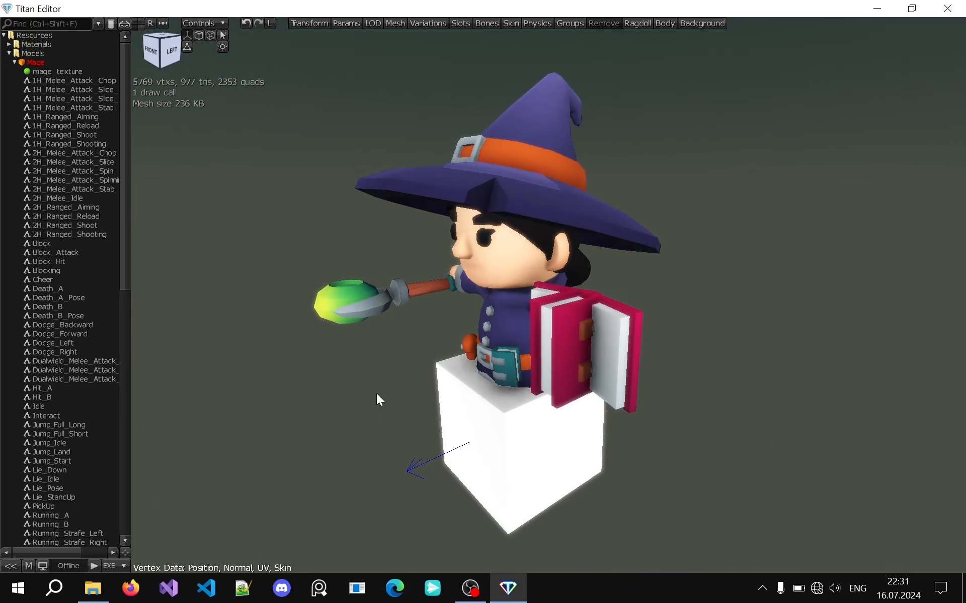
left_click(444, 384)
middle_click_drag(376, 347, 375, 347)
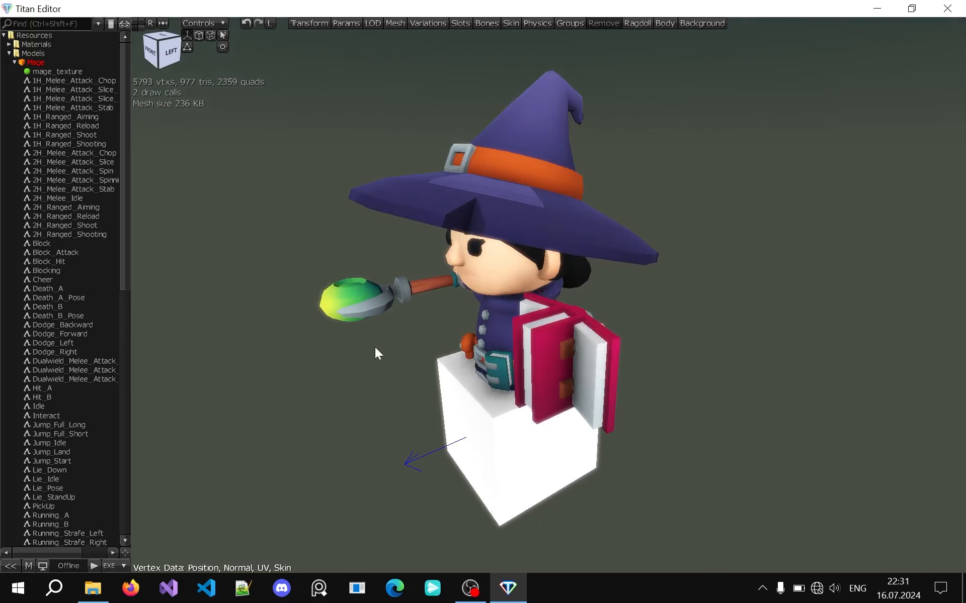
scroll(604, 367, "up", 3)
middle_click_drag(515, 331, 515, 330)
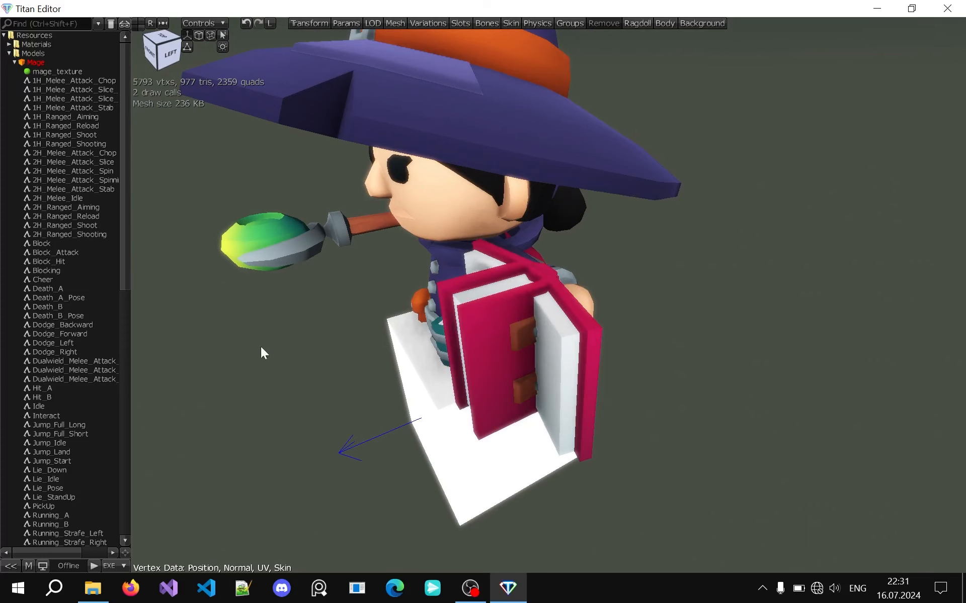
Remove the open spellbook part from the Mage and inspect the model from several sides
middle_click_drag(278, 349, 279, 349)
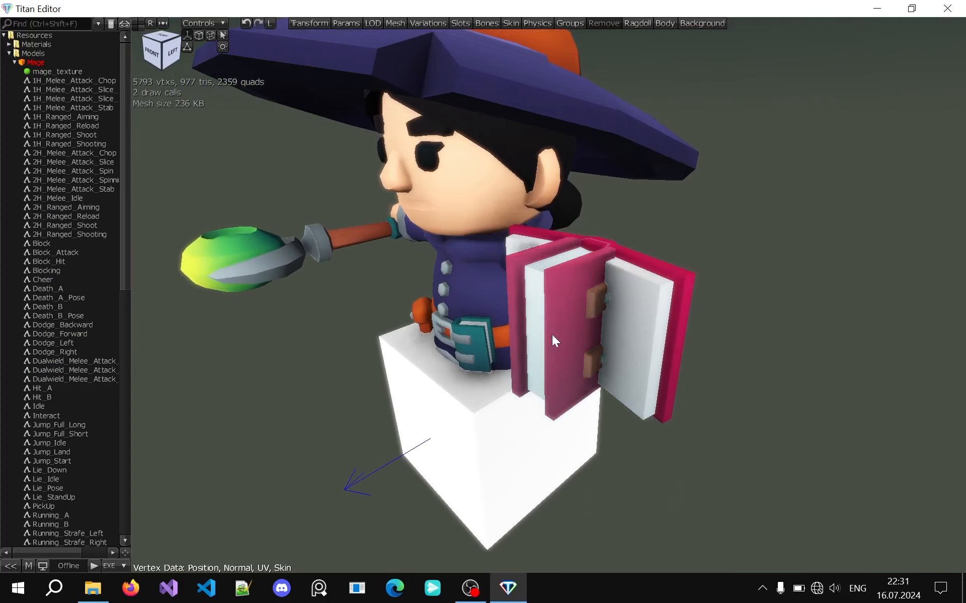
middle_click_drag(552, 335, 523, 328)
middle_click_drag(696, 294, 461, 316)
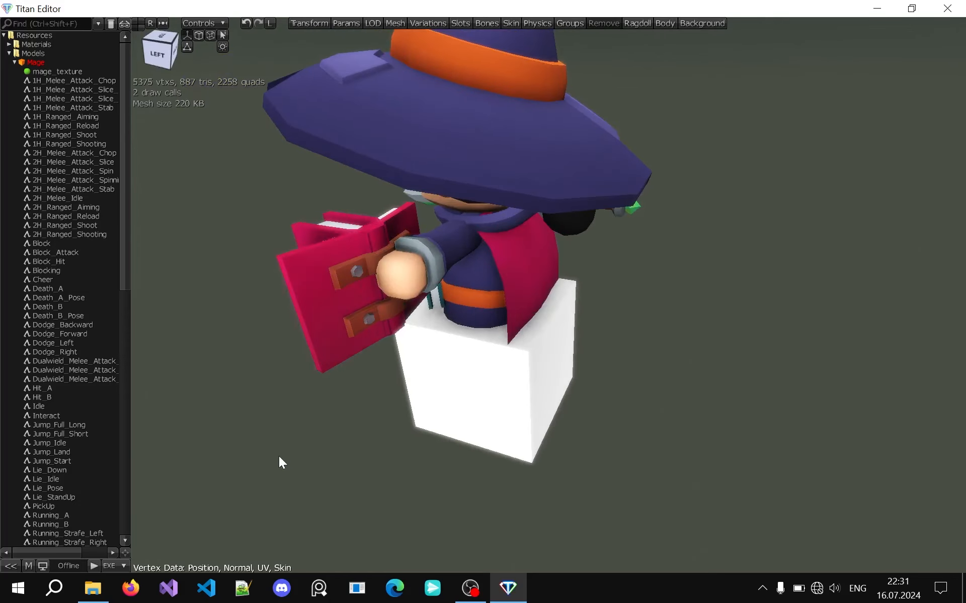
scroll(532, 402, "up", 5)
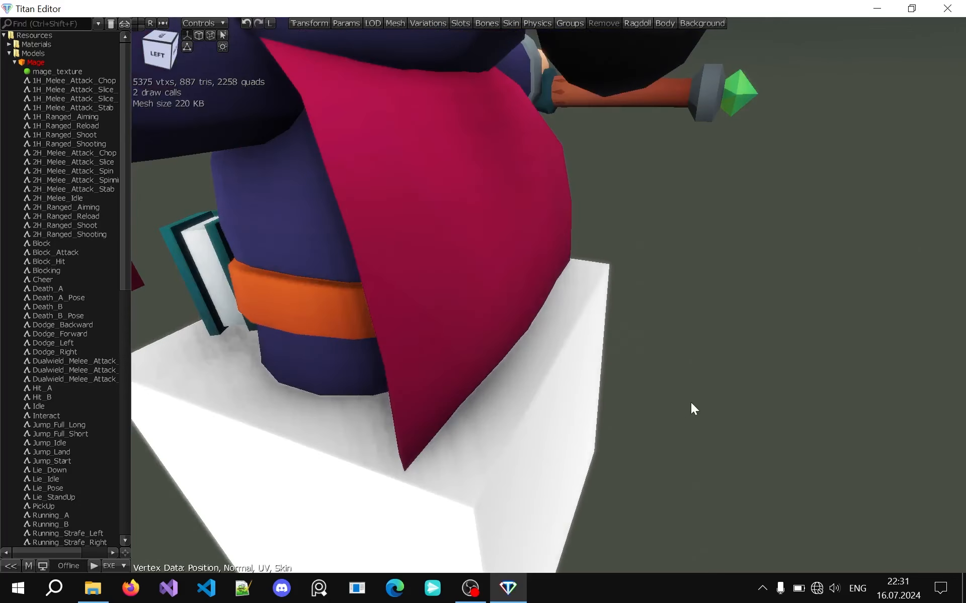
scroll(628, 324, "down", 4)
middle_click_drag(656, 282, 658, 281)
middle_click_drag(351, 255, 282, 261)
middle_click_drag(339, 249, 348, 250)
scroll(349, 249, "down", 5)
middle_click_drag(363, 304, 379, 322)
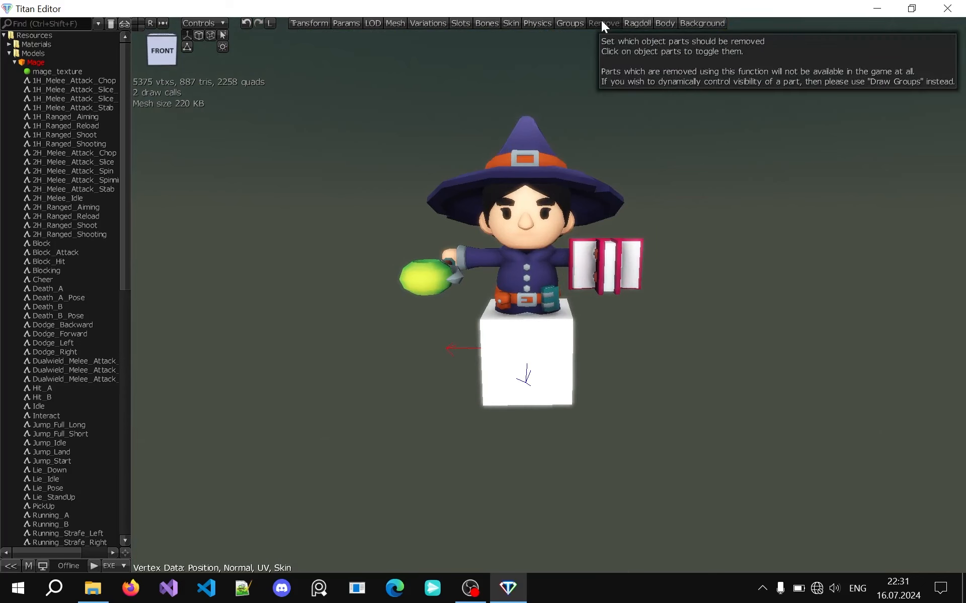
middle_click_drag(589, 81, 565, 161)
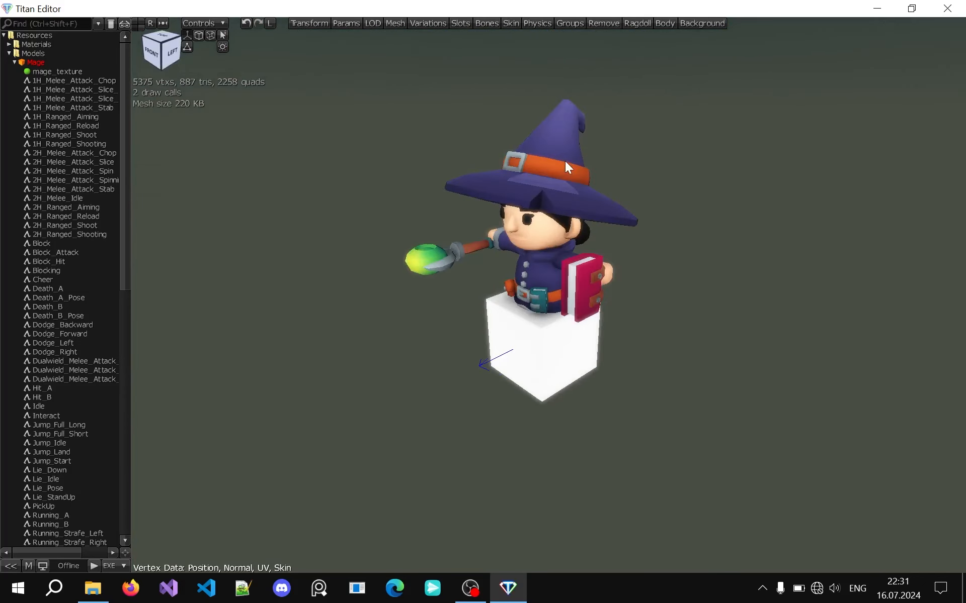
scroll(603, 279, "up", 3)
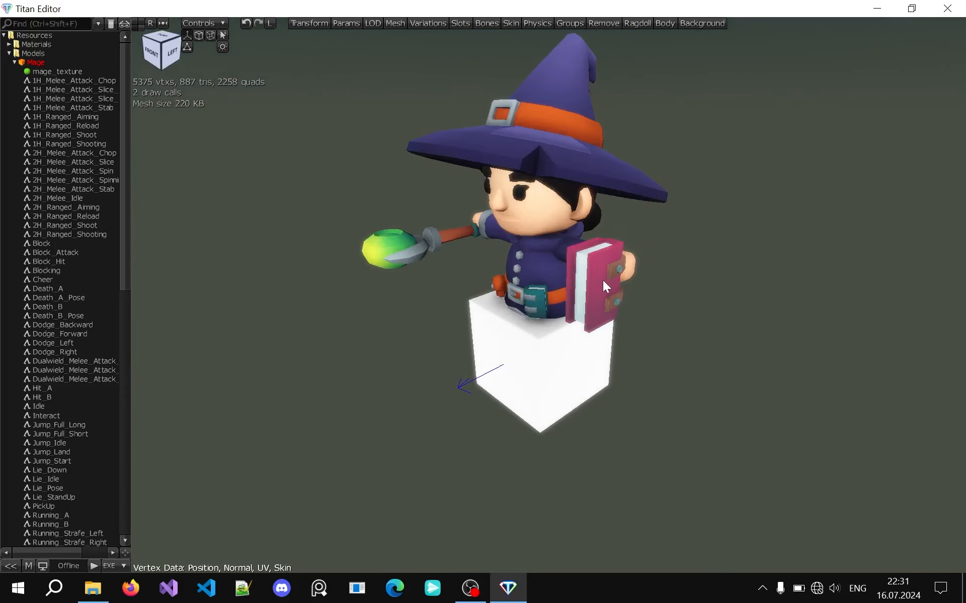
Remove the white box part under the Mage and leave the removal mode
left_click(595, 25)
left_click(495, 344)
left_click(595, 25)
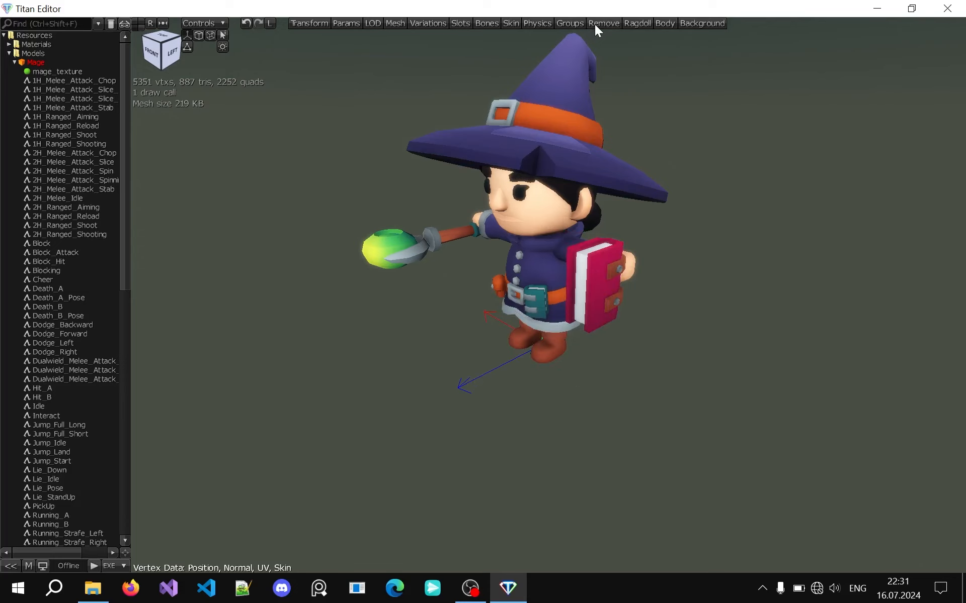
Examine the Mage's ragdoll bone tools and its Body Object setting
middle_click_drag(415, 212, 429, 186)
left_click(637, 24)
middle_click_drag(605, 182, 605, 182)
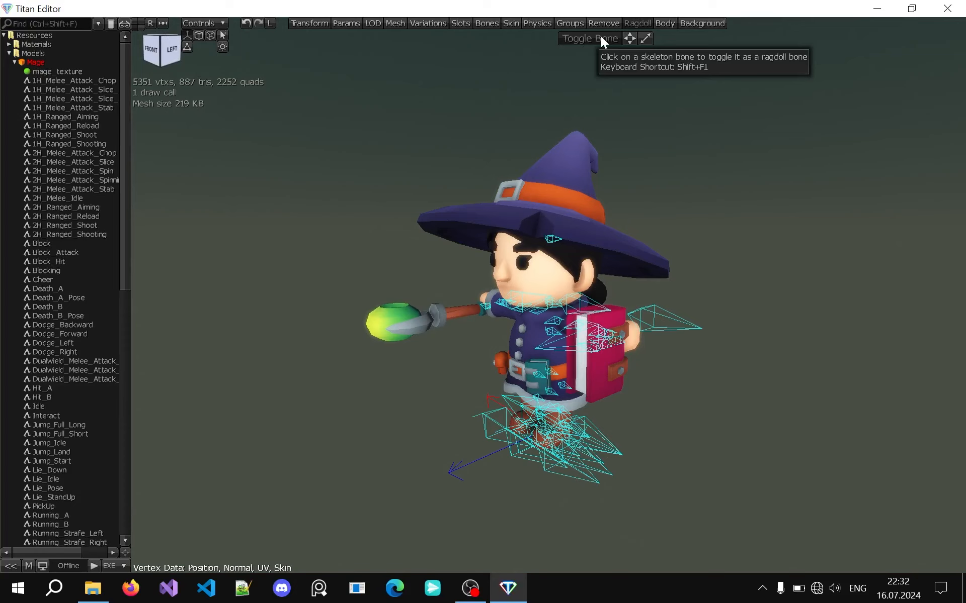
left_click(664, 23)
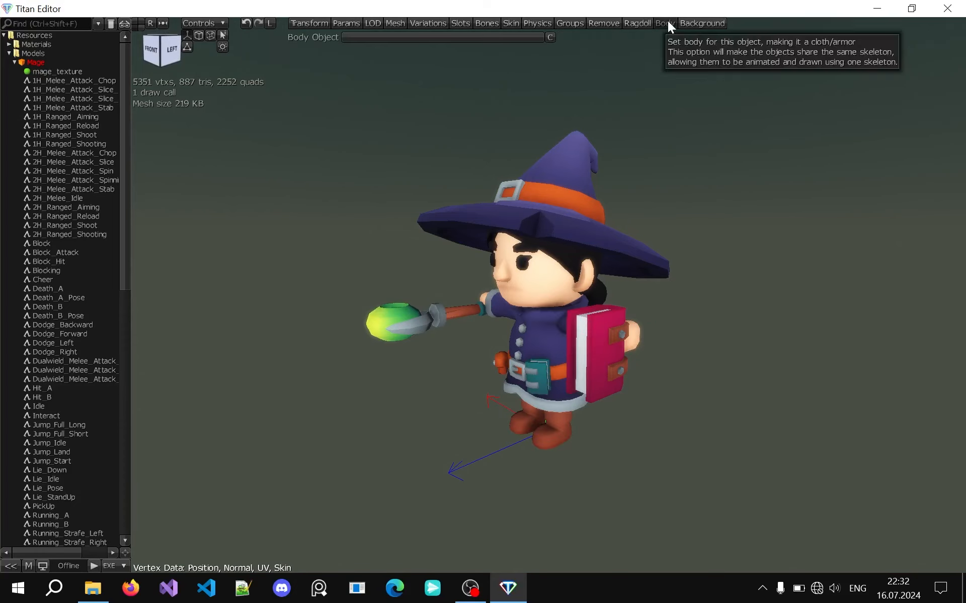